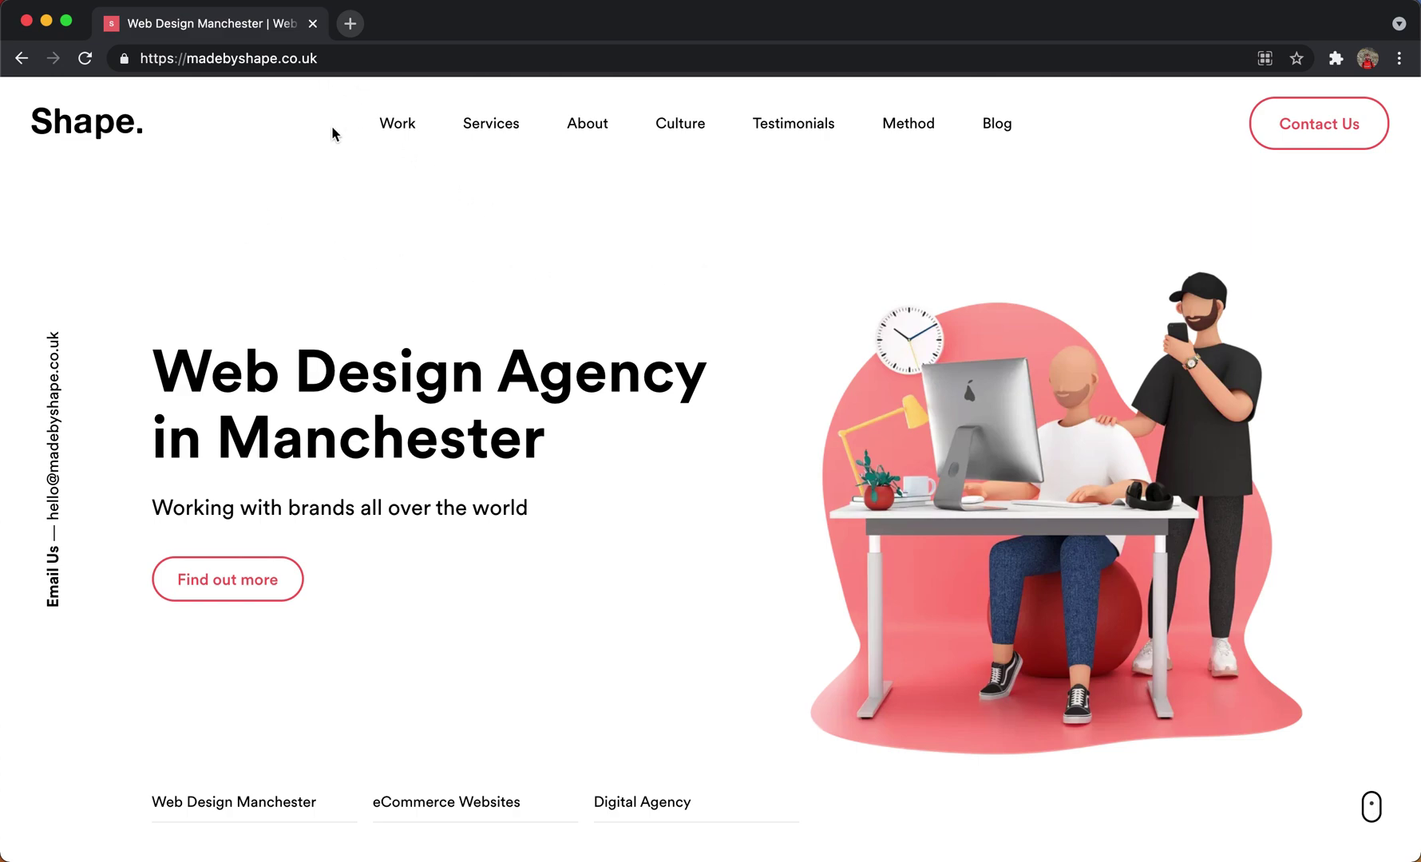
Select the madebyshape.co.uk address in Chrome's address bar.
{"action": "left_click", "coordinate": [329, 57]}
{"action": "key", "text": "super+c"}
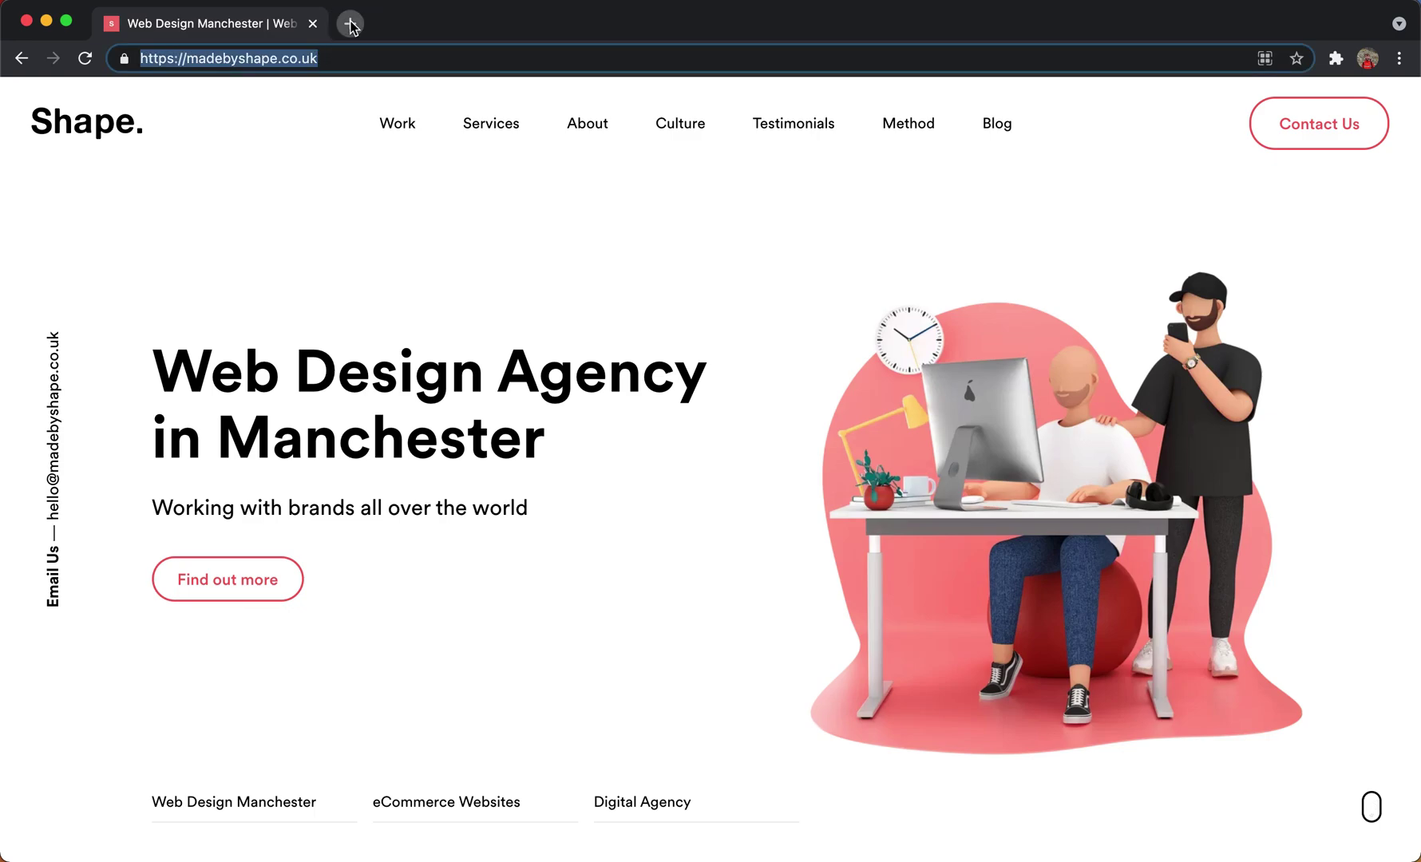
Open madebyshape.co.uk/admin in a new tab and log in with the account password.
{"action": "left_click", "coordinate": [350, 23]}
{"action": "key", "text": "super+v"}
{"action": "type", "text": "admin"}
{"action": "key", "text": "Return"}
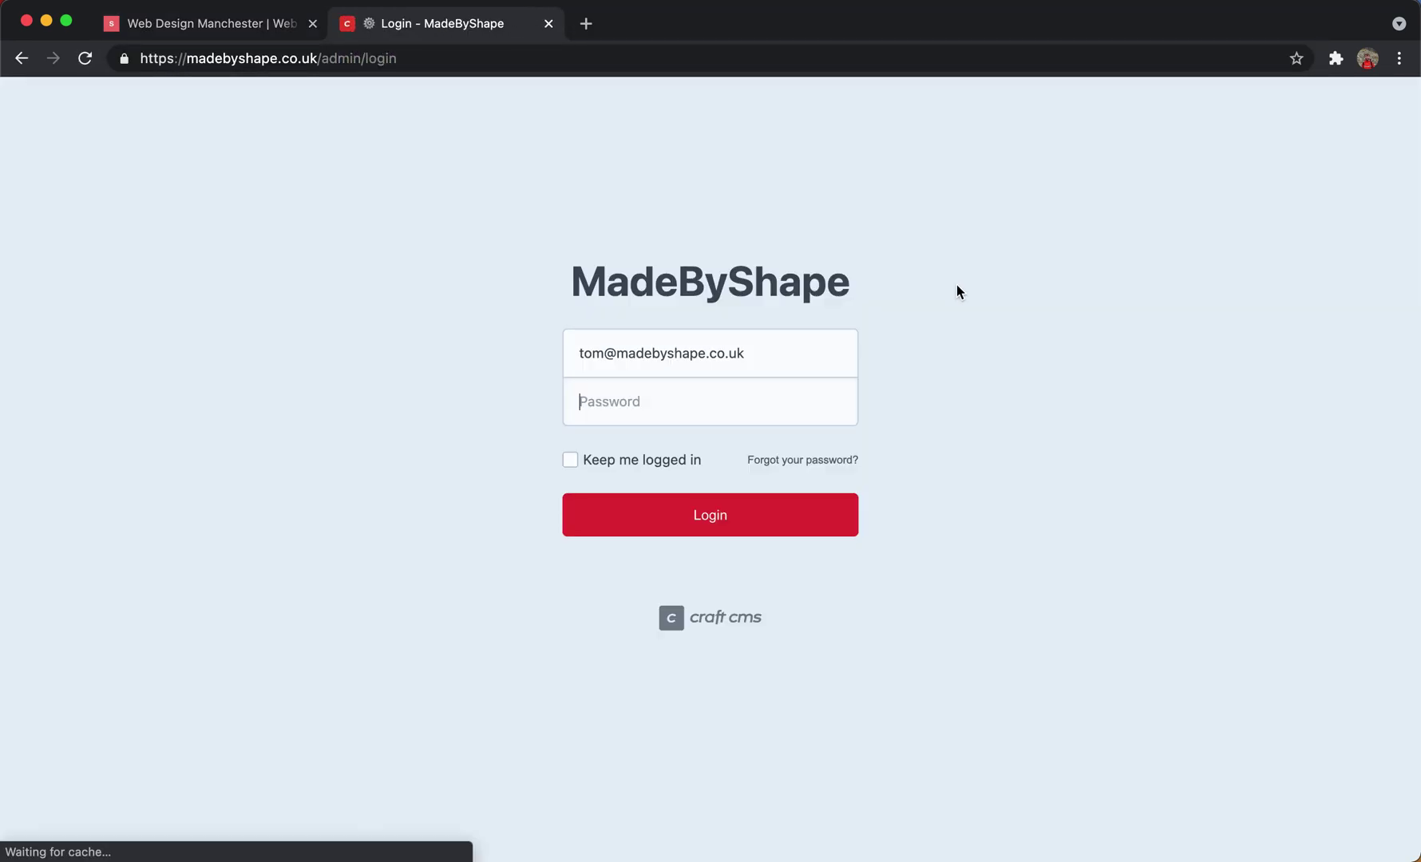
{"action": "type", "text": "*******"}
{"action": "key", "text": "Return"}
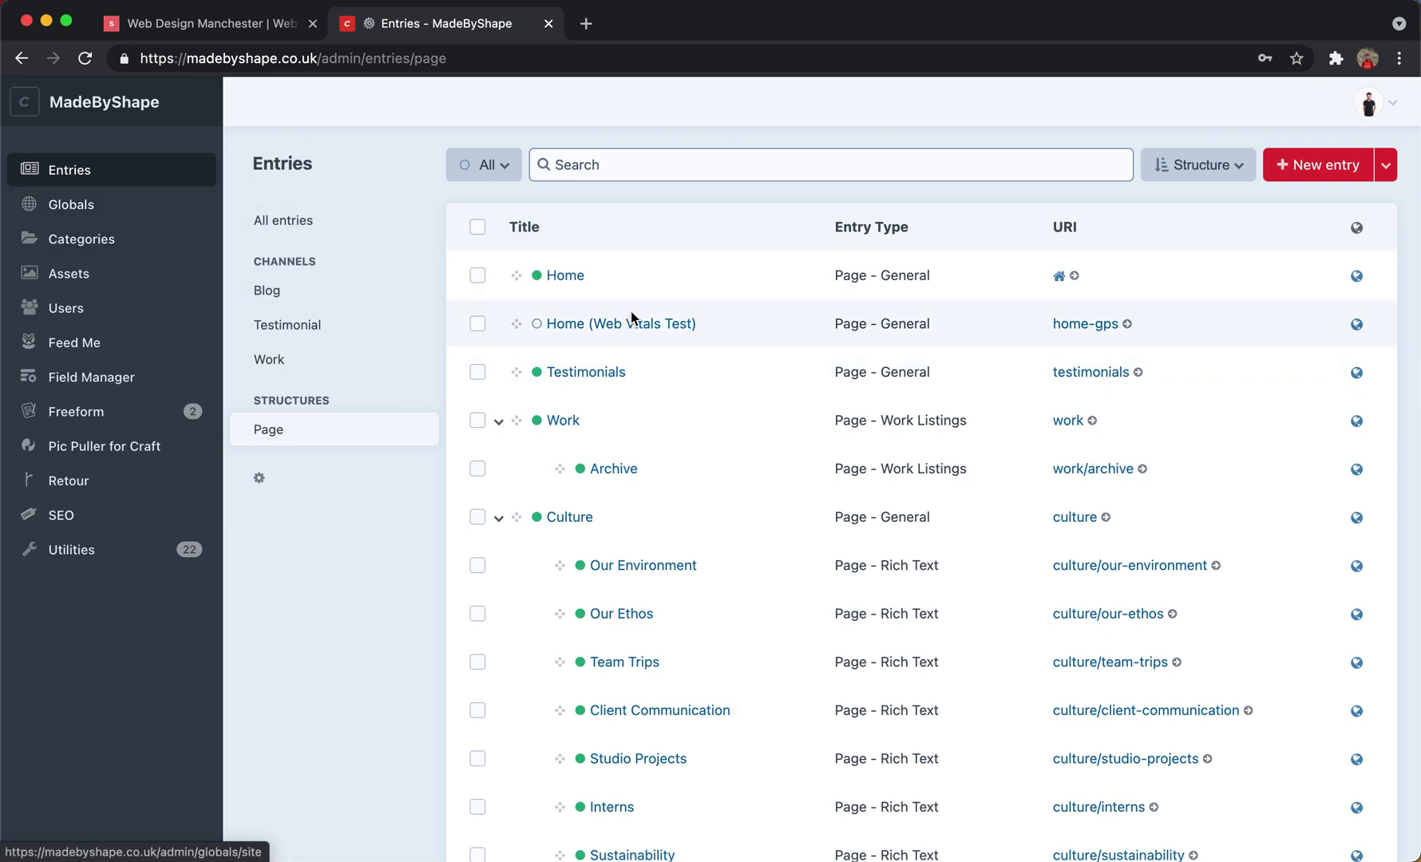
Open the Home entry and scroll through its heading, links, image and logo fields and back.
{"action": "left_click", "coordinate": [562, 285]}
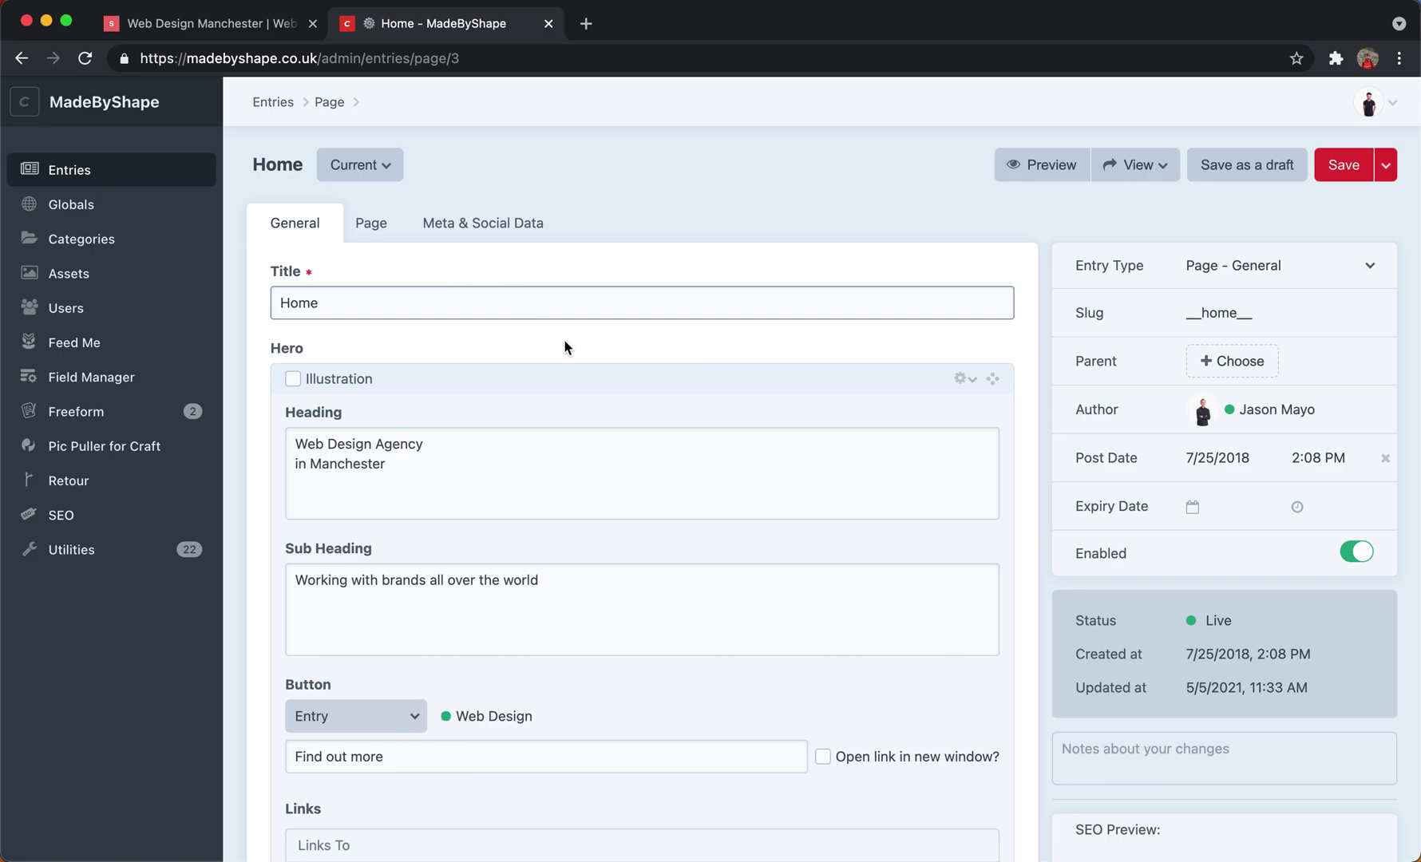
{"action": "scroll", "coordinate": [573, 353], "scroll_direction": "down", "scroll_amount": 7}
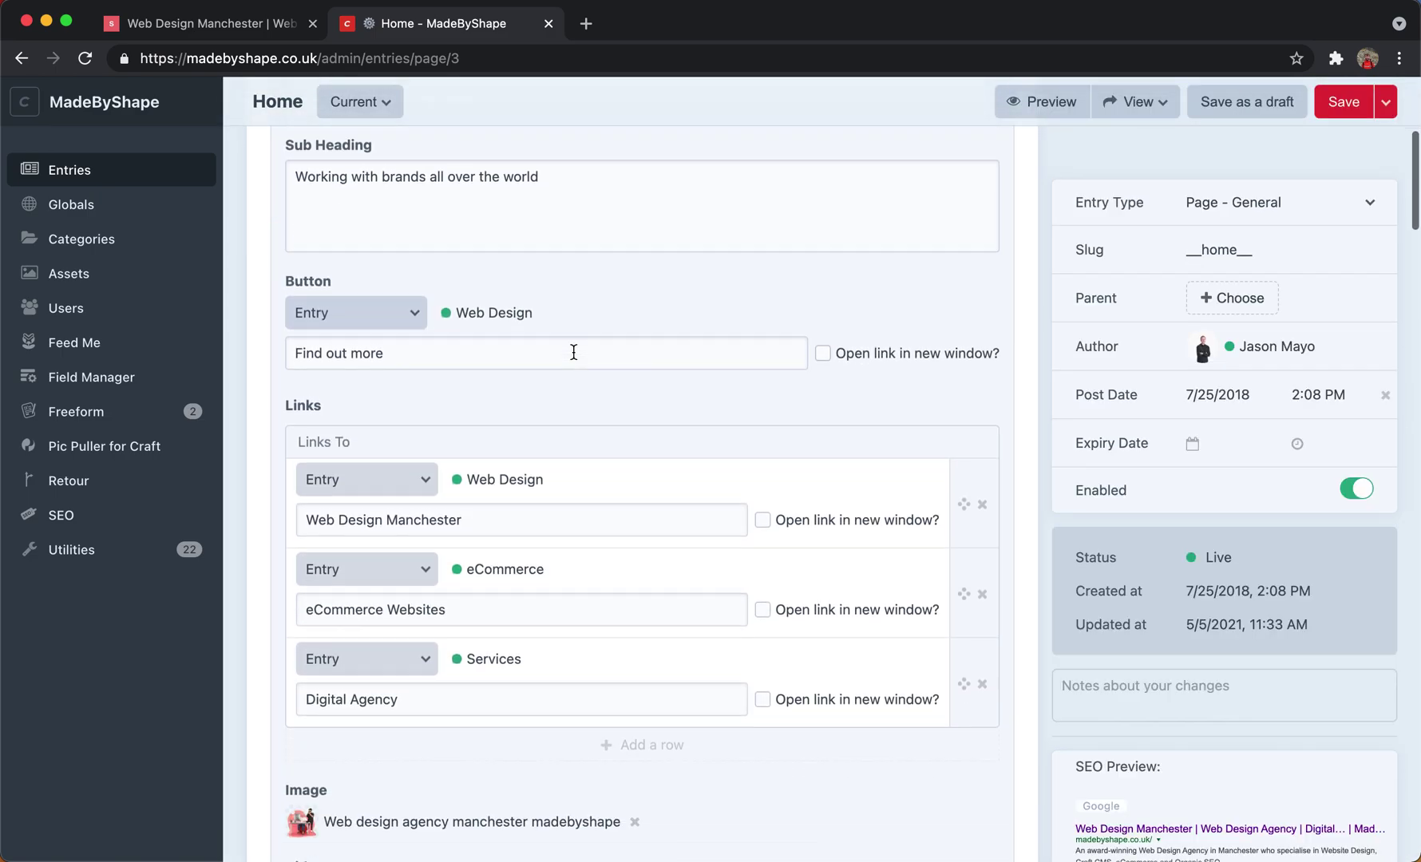
{"action": "scroll", "coordinate": [573, 352], "scroll_direction": "down", "scroll_amount": 5}
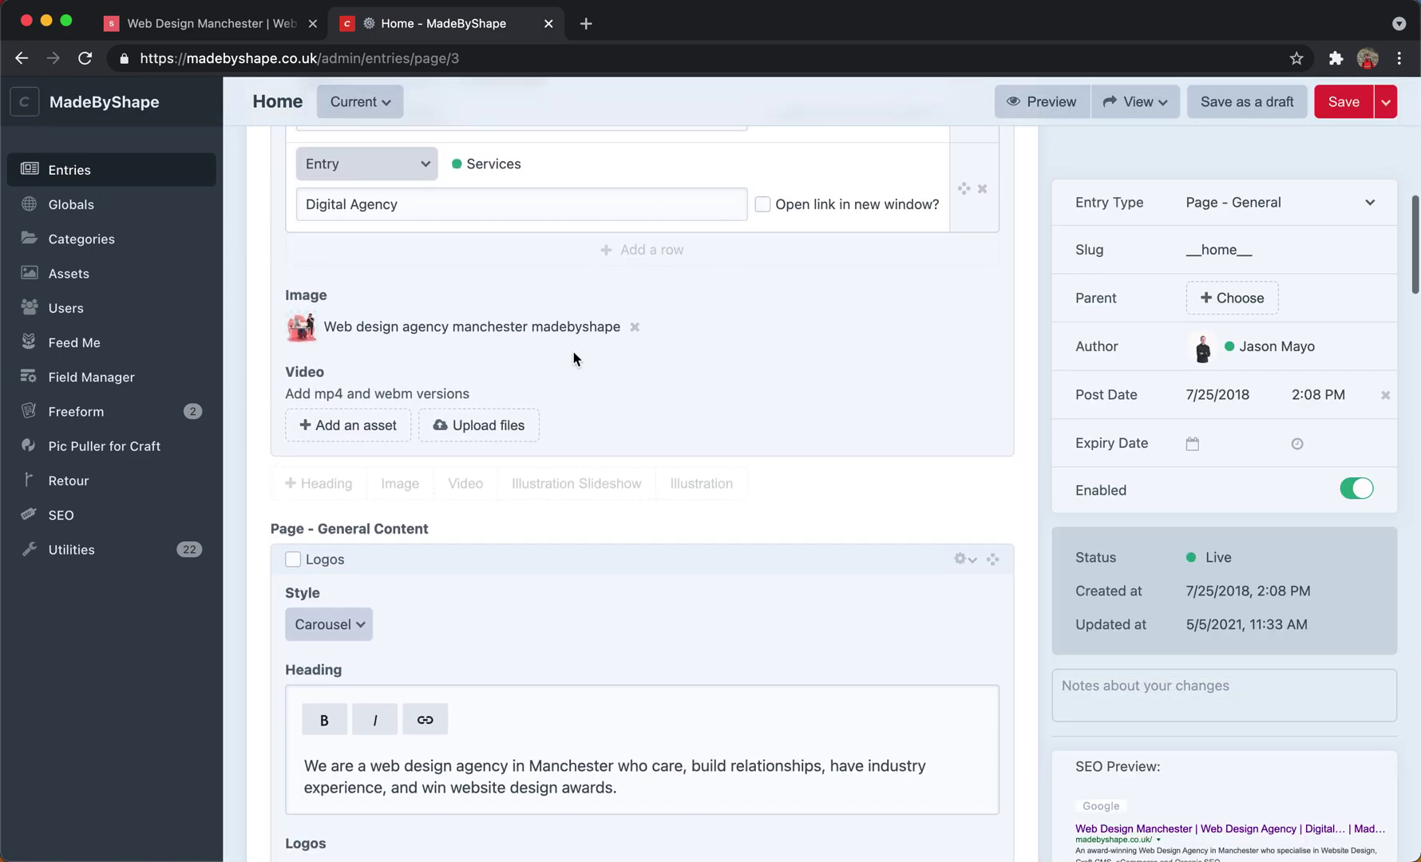
{"action": "scroll", "coordinate": [598, 515], "scroll_direction": "down", "scroll_amount": 2}
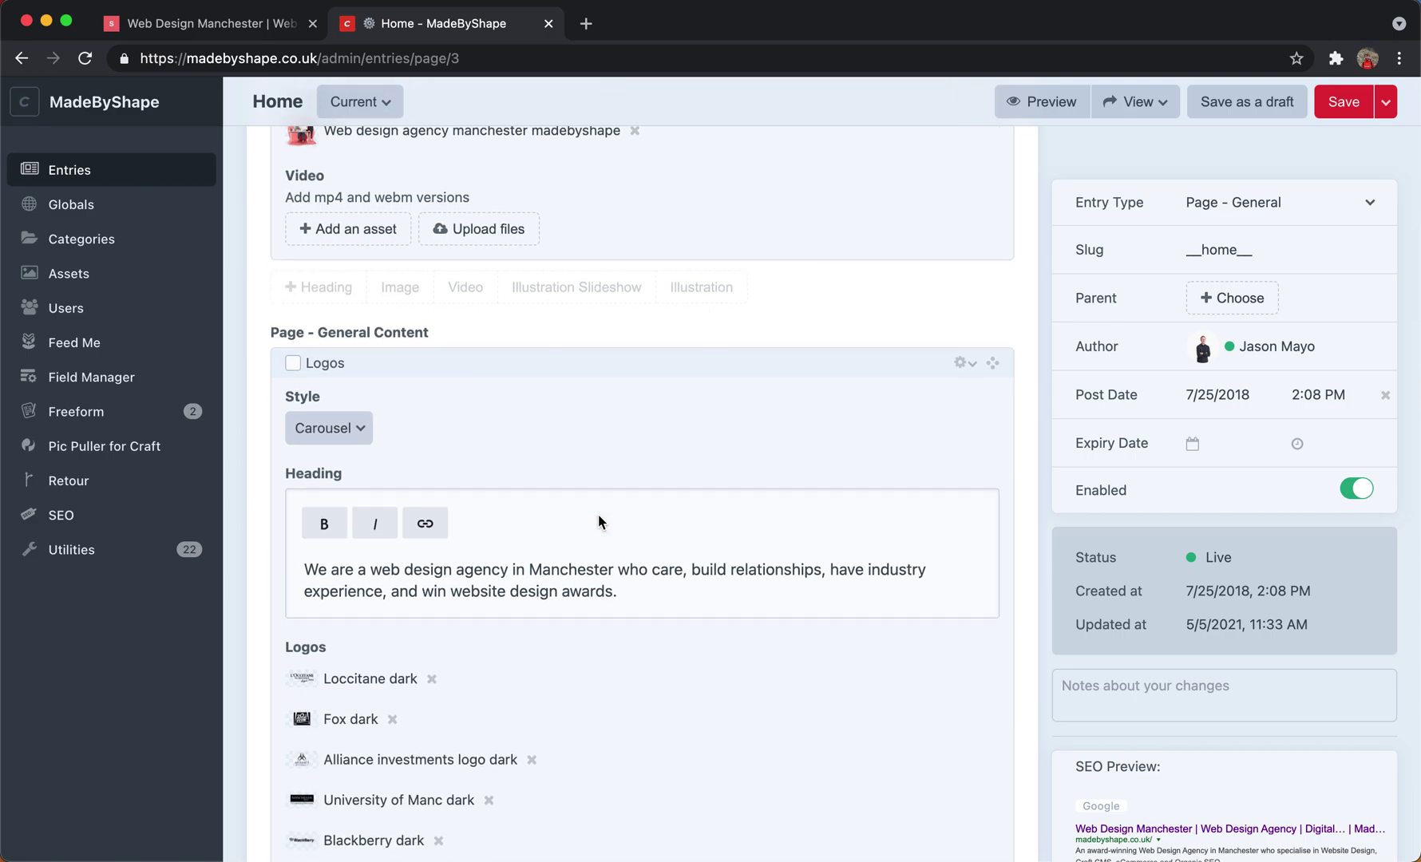
{"action": "scroll", "coordinate": [599, 514], "scroll_direction": "up", "scroll_amount": 4}
{"action": "scroll", "coordinate": [599, 514], "scroll_direction": "up", "scroll_amount": 10}
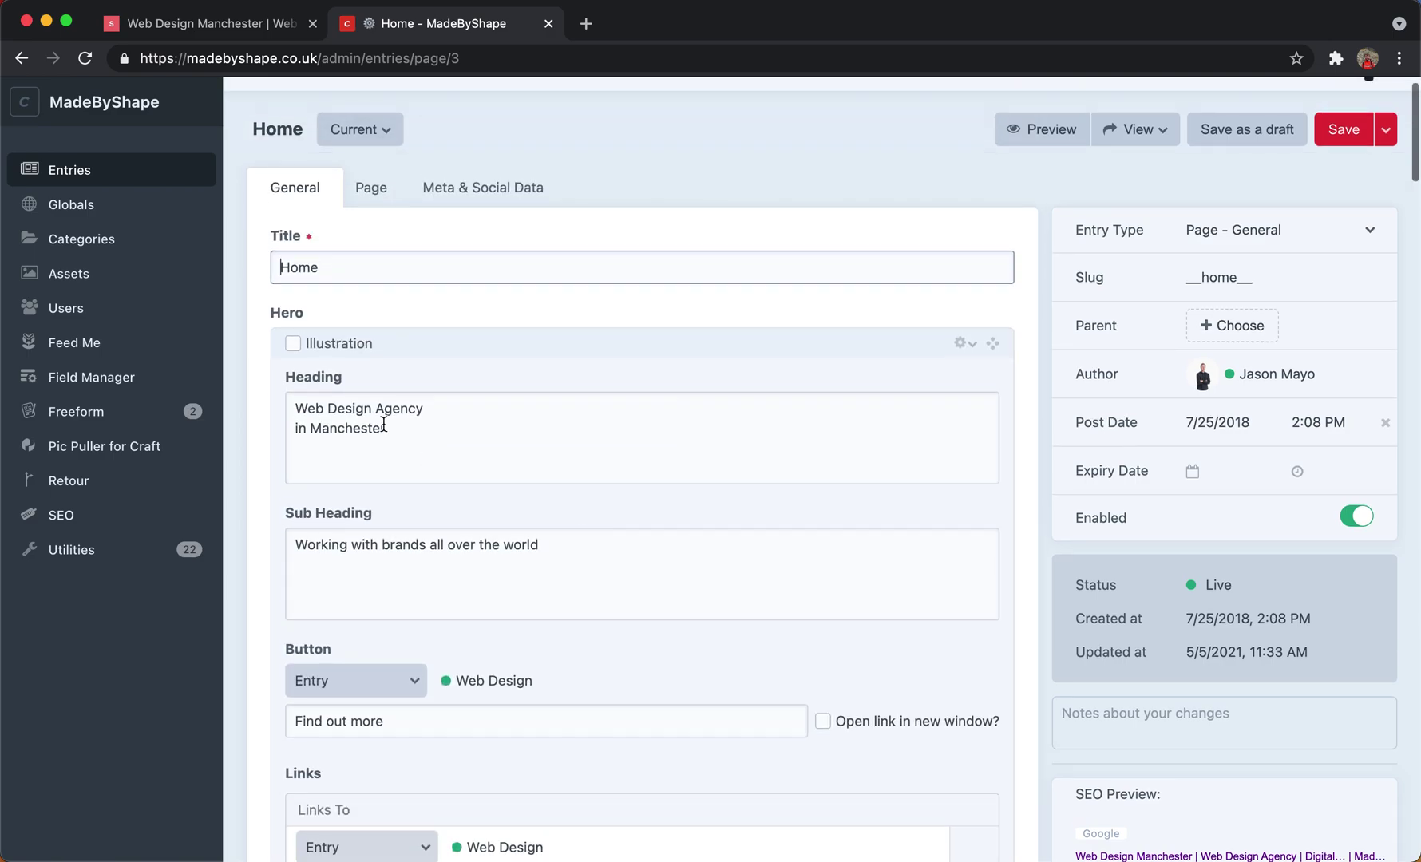
{"action": "scroll", "coordinate": [588, 564], "scroll_direction": "up", "scroll_amount": 1}
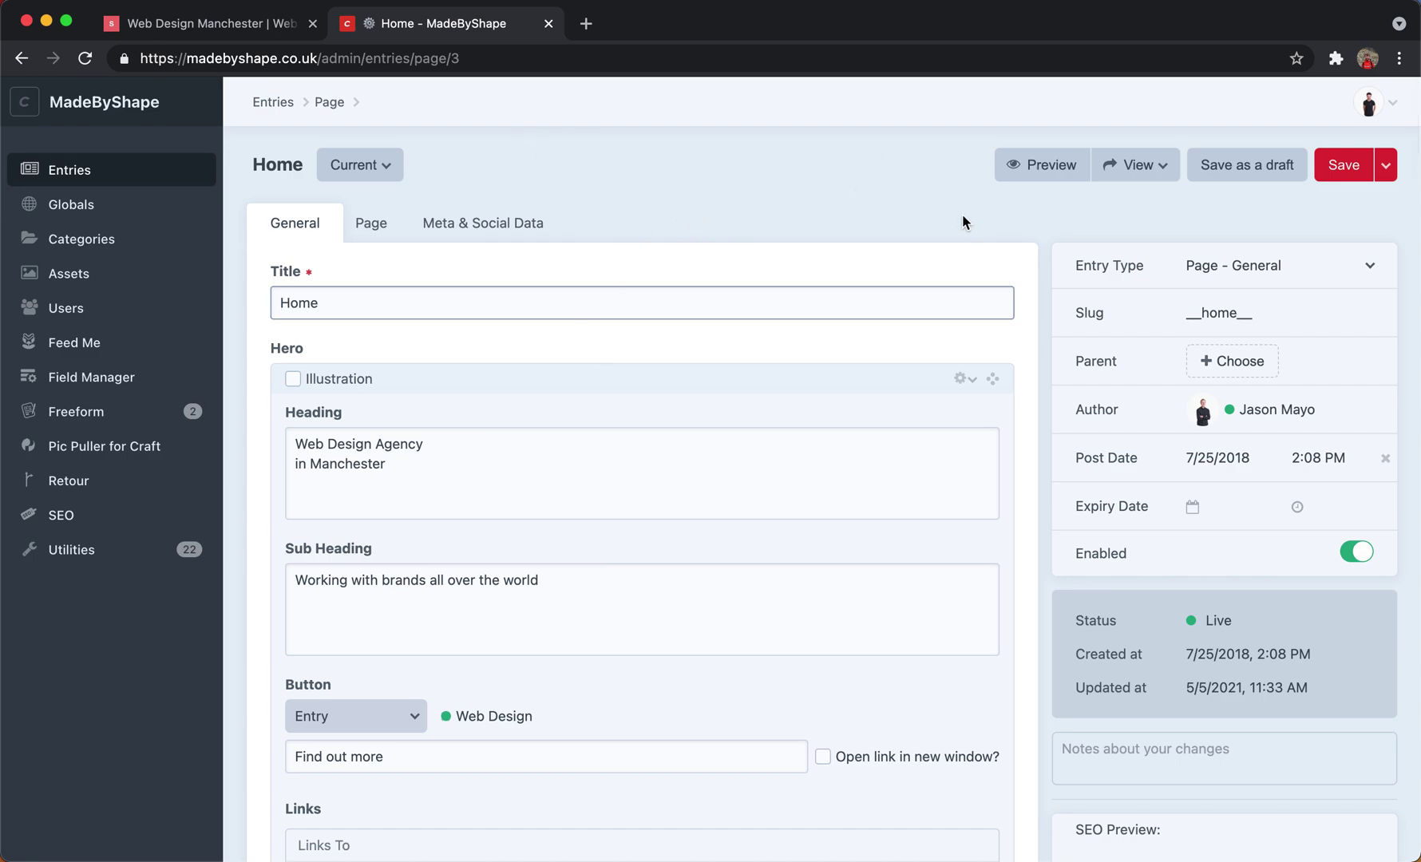
Live-preview the Home page and append test text 'regrneg' to the hero heading.
{"action": "left_click", "coordinate": [1021, 178]}
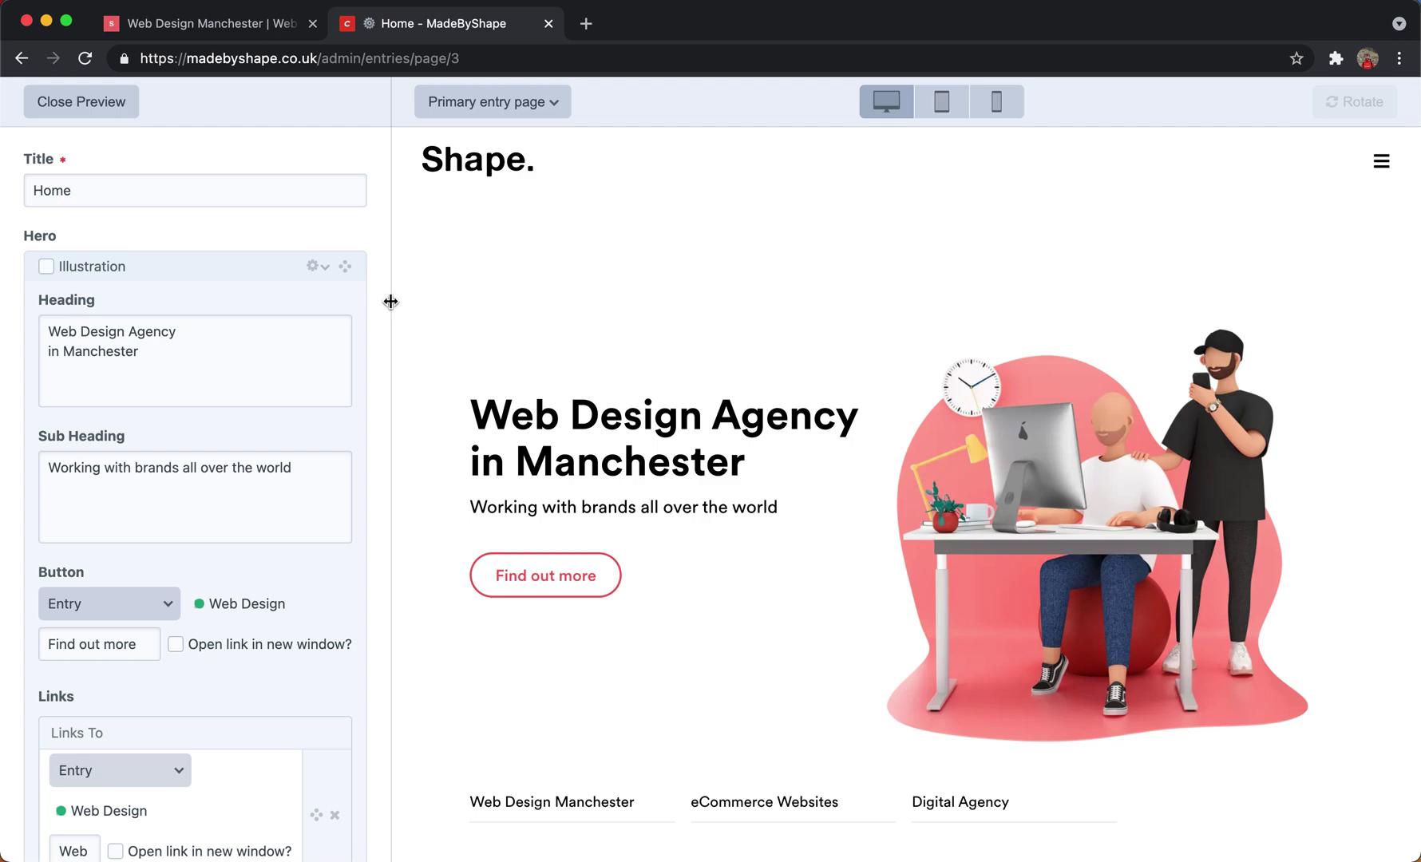
{"action": "scroll", "coordinate": [235, 340], "scroll_direction": "down", "scroll_amount": 3}
{"action": "scroll", "coordinate": [235, 333], "scroll_direction": "up", "scroll_amount": 3}
{"action": "left_click", "coordinate": [247, 349]}
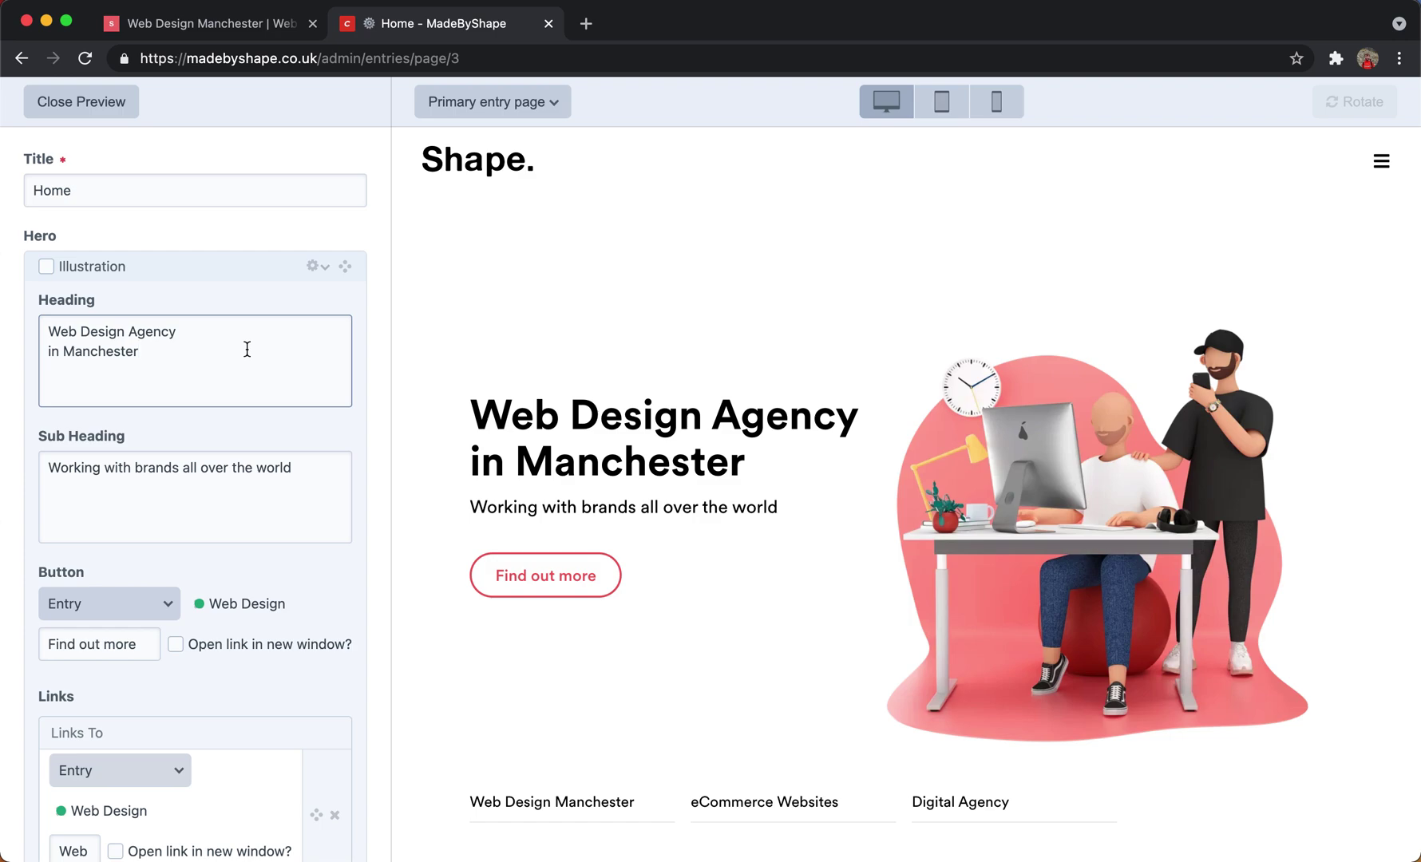
{"action": "type", "text": "regrneg"}
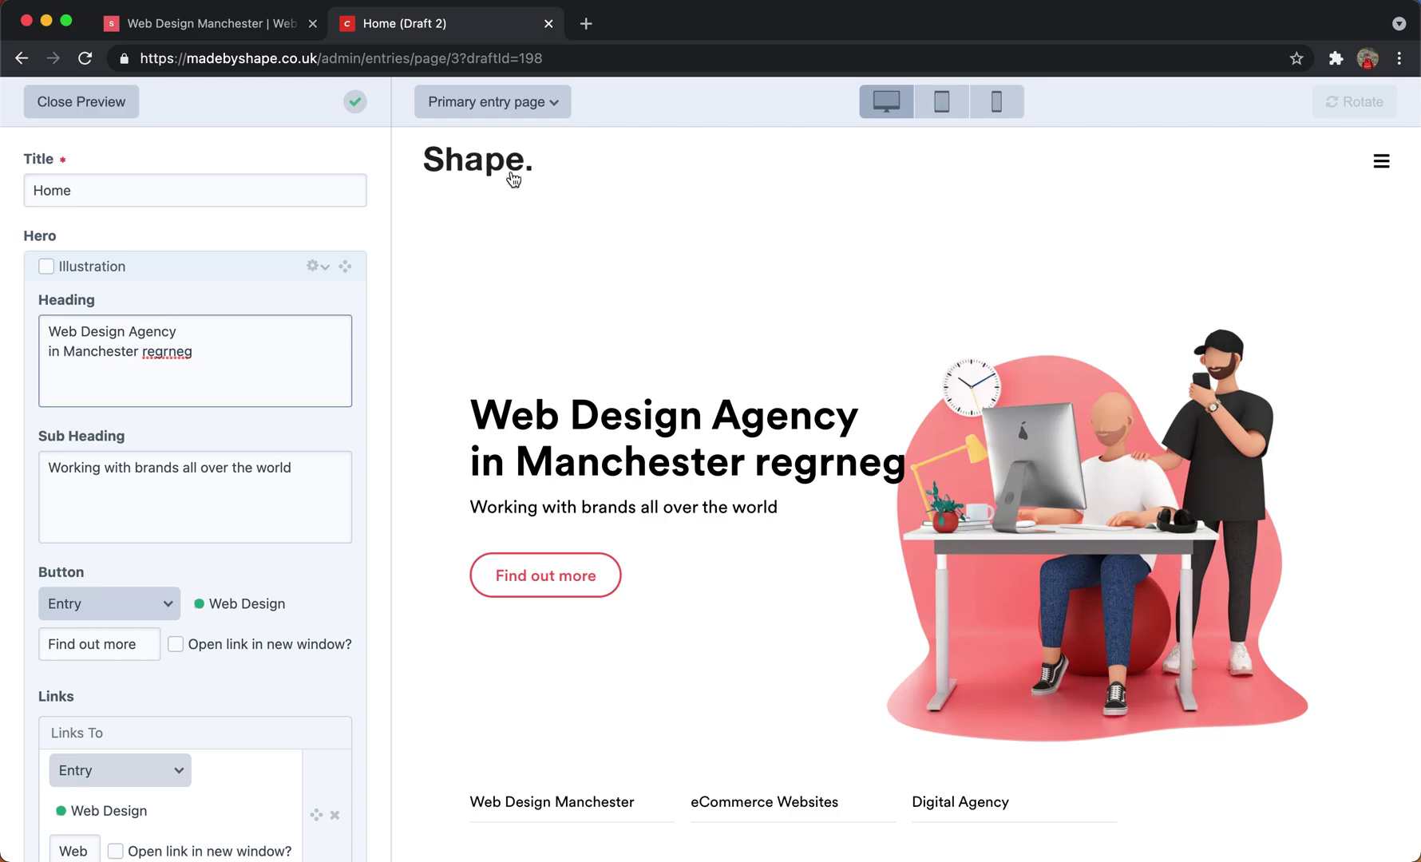
Check the edited heading at tablet and phone sizes, then remove the test text.
{"action": "left_click", "coordinate": [944, 110]}
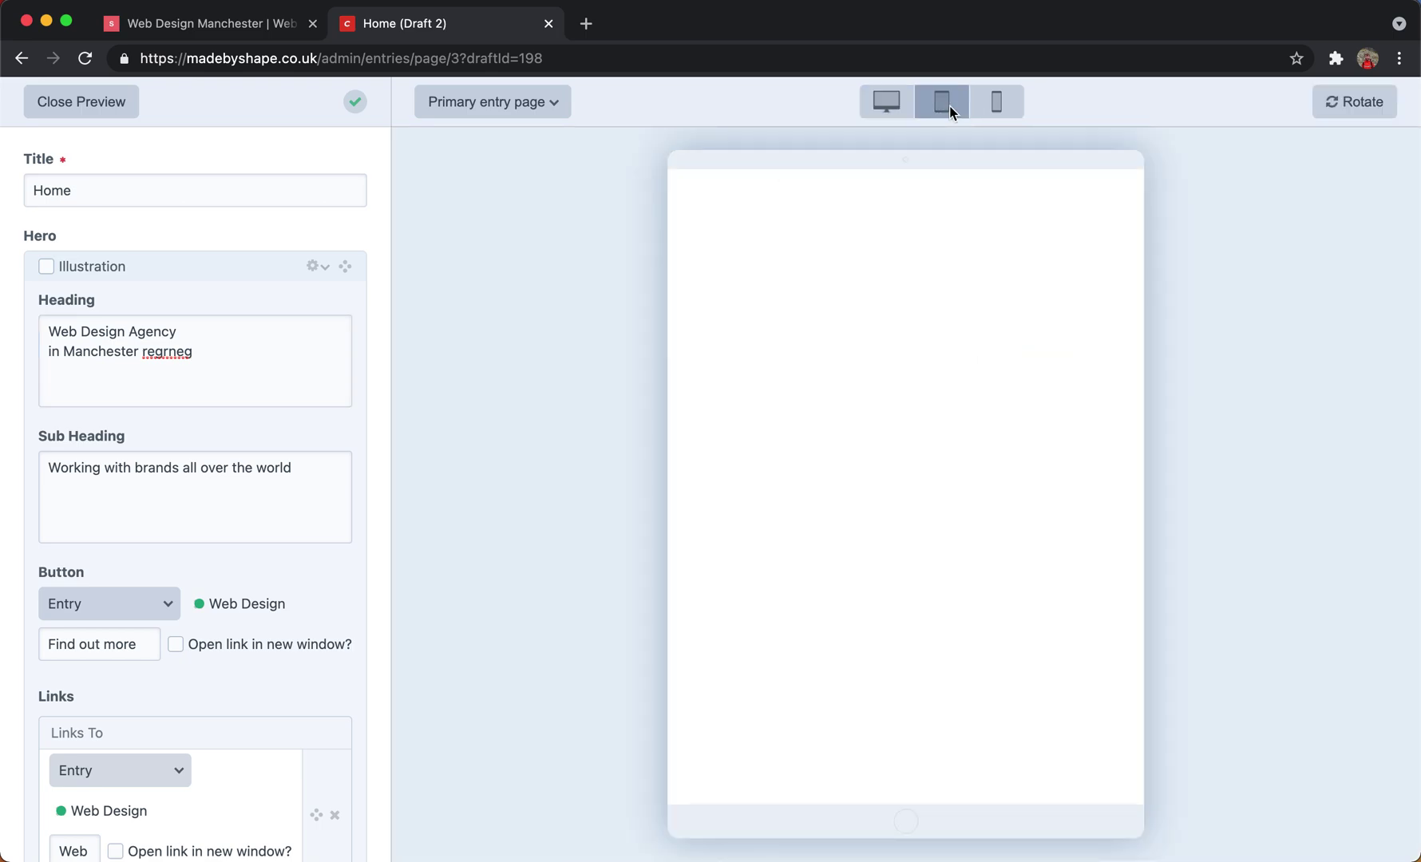
{"action": "left_click", "coordinate": [994, 114]}
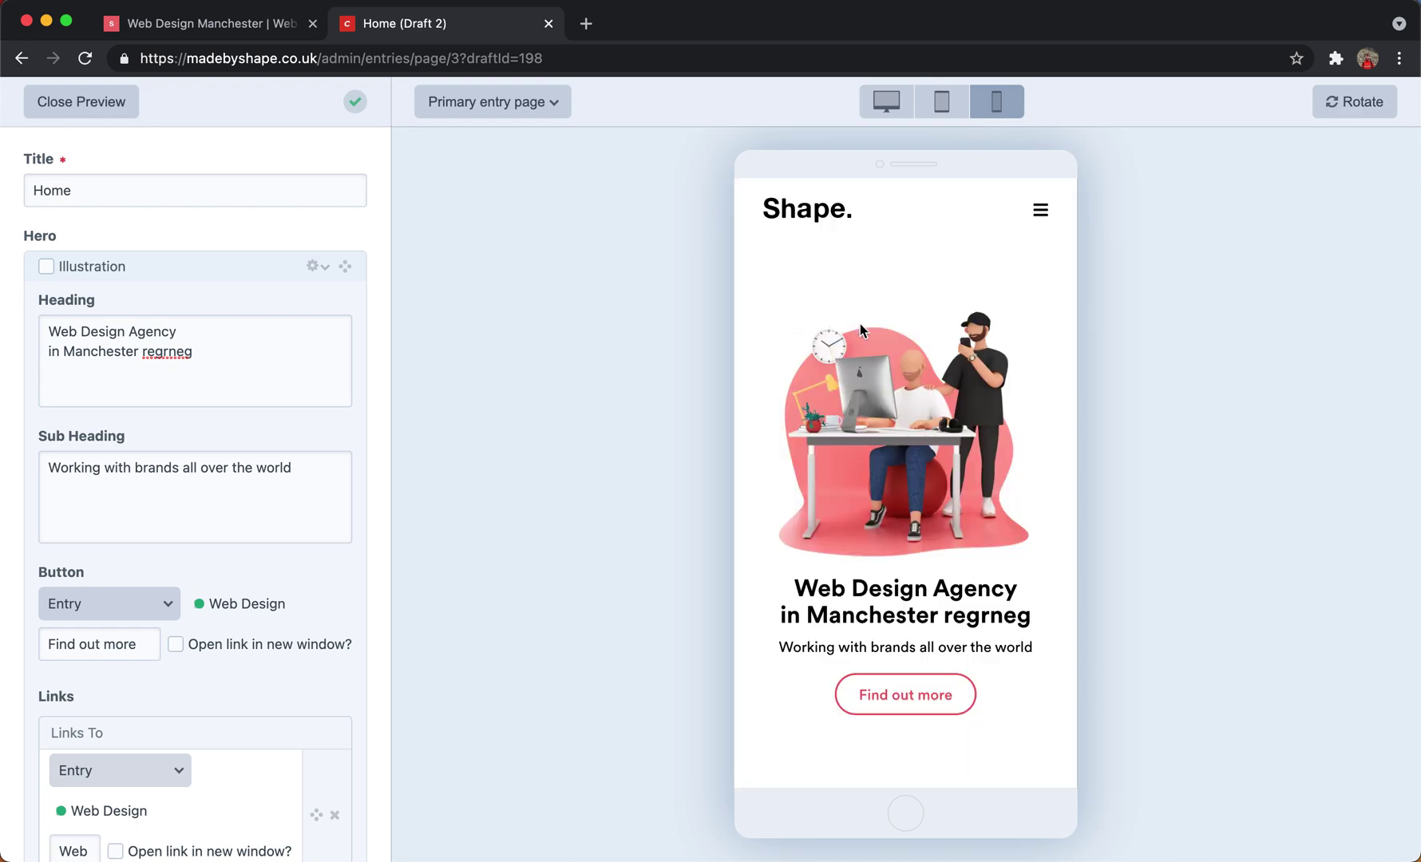
{"action": "left_click", "coordinate": [273, 349]}
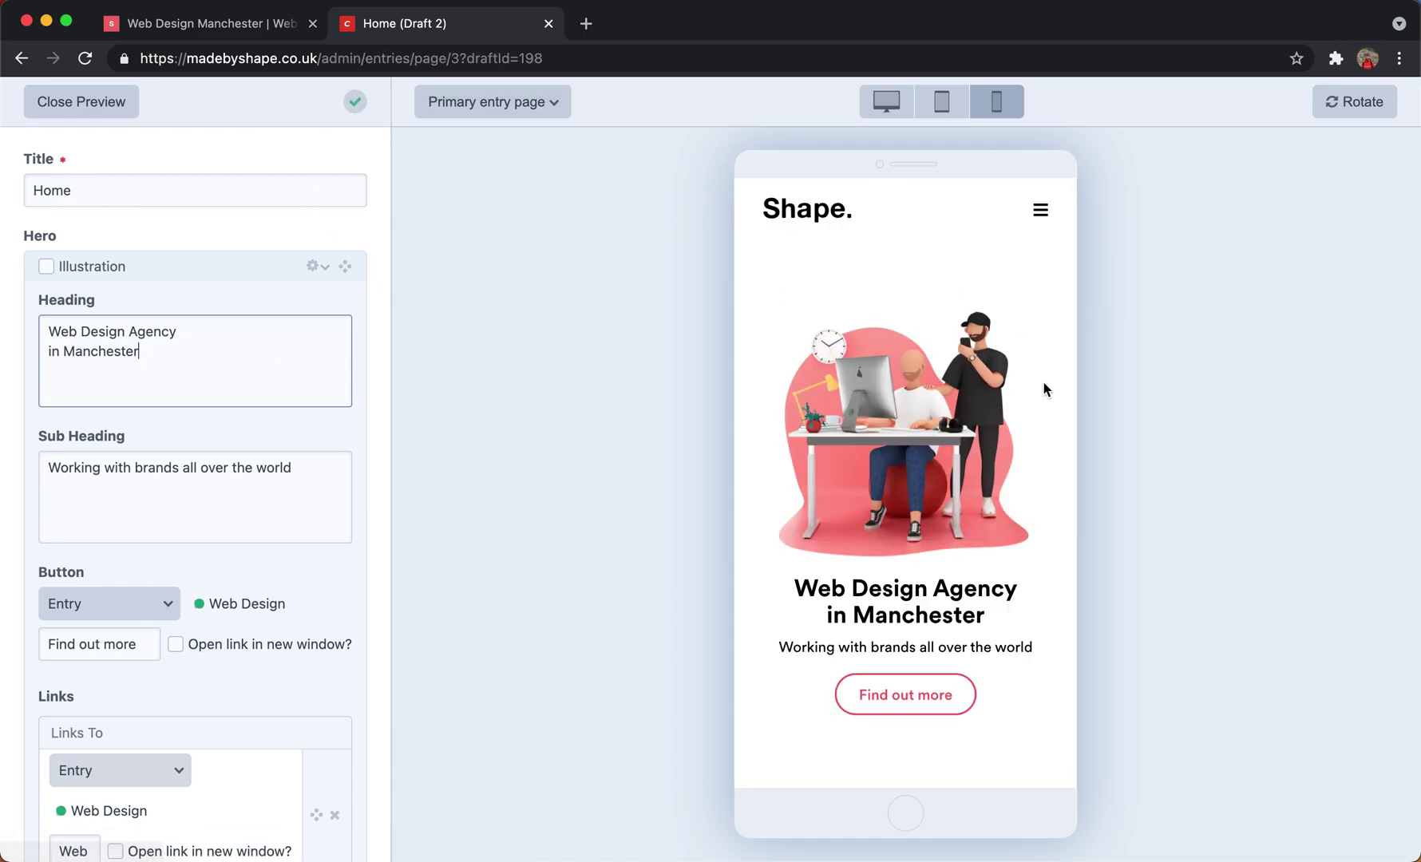
Close the preview, delete Draft 2 and confirm with OK, then scroll the entry form.
{"action": "left_click", "coordinate": [88, 97]}
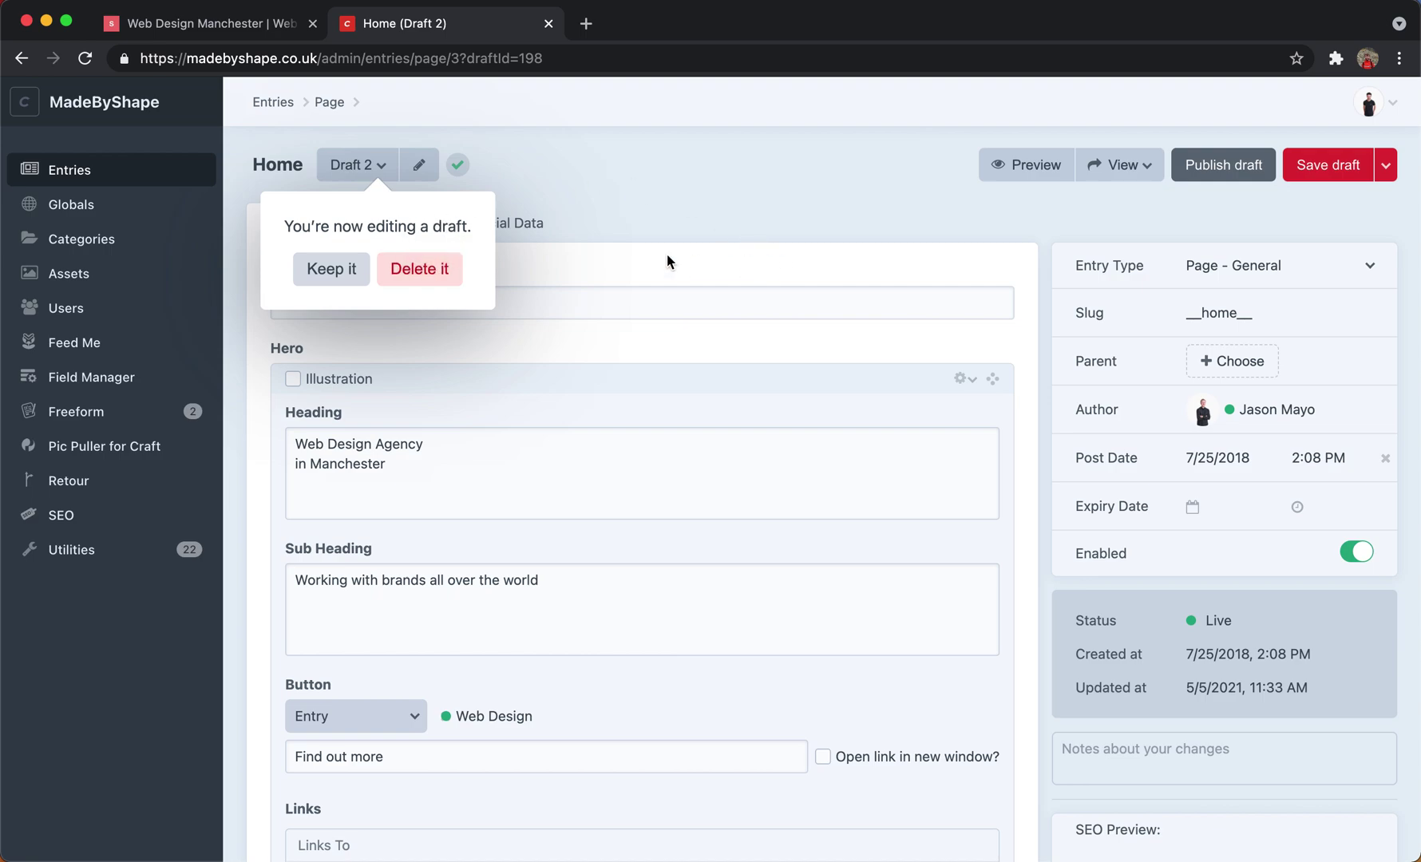
{"action": "left_click", "coordinate": [445, 273]}
{"action": "left_click", "coordinate": [880, 170]}
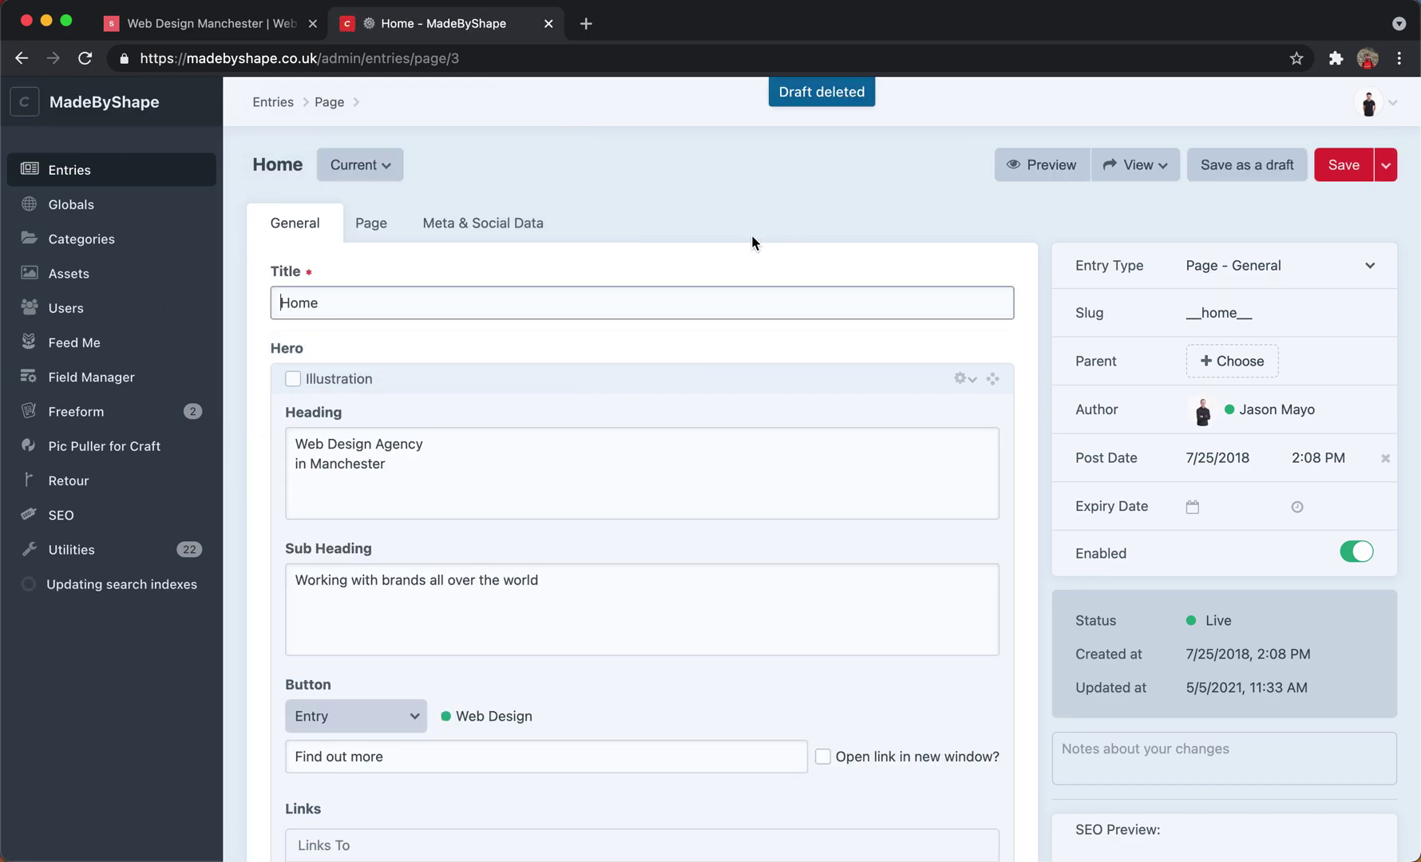
{"action": "scroll", "coordinate": [790, 239], "scroll_direction": "down", "scroll_amount": 2}
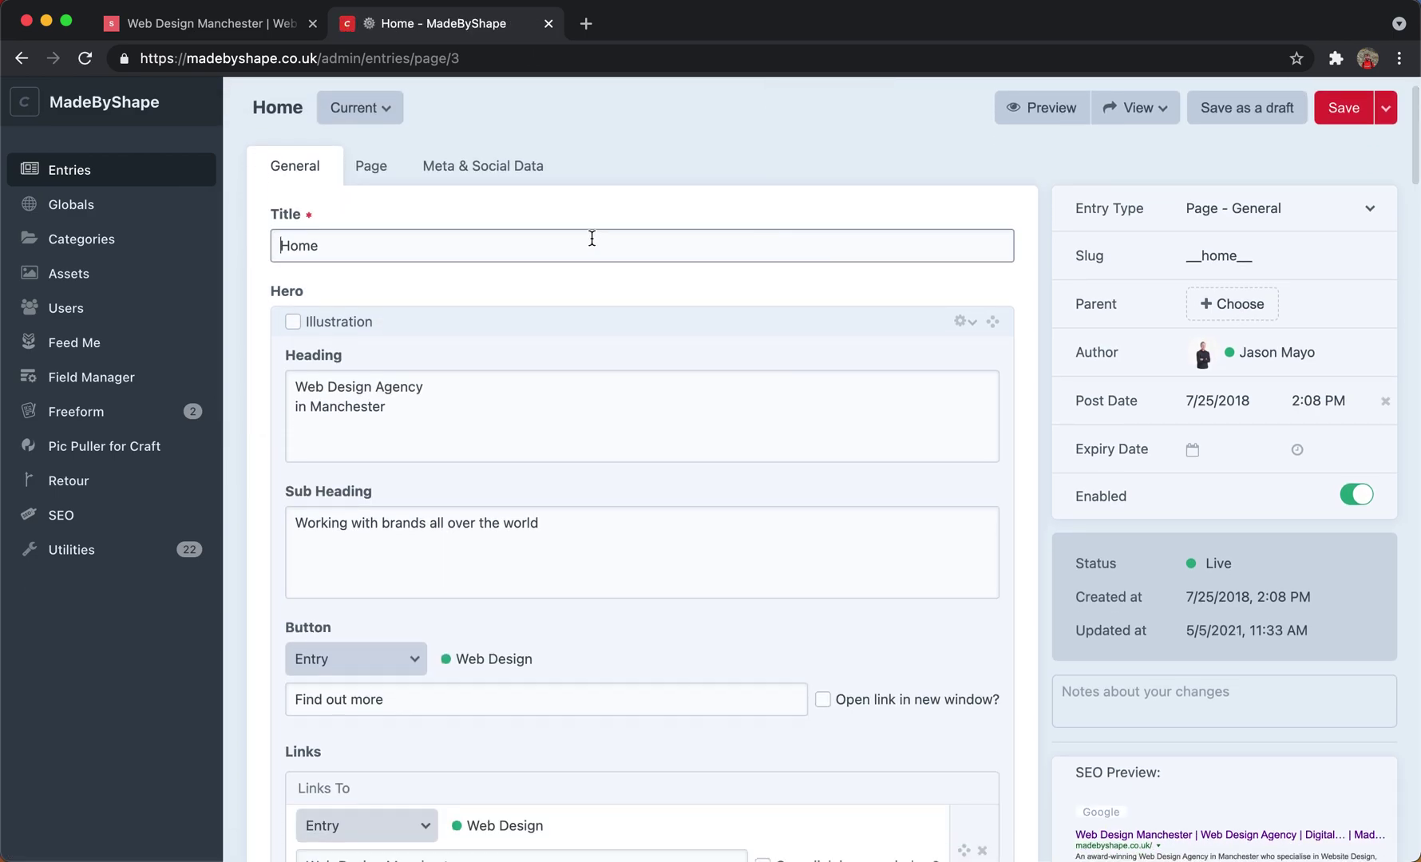
{"action": "scroll", "coordinate": [643, 262], "scroll_direction": "down", "scroll_amount": 2}
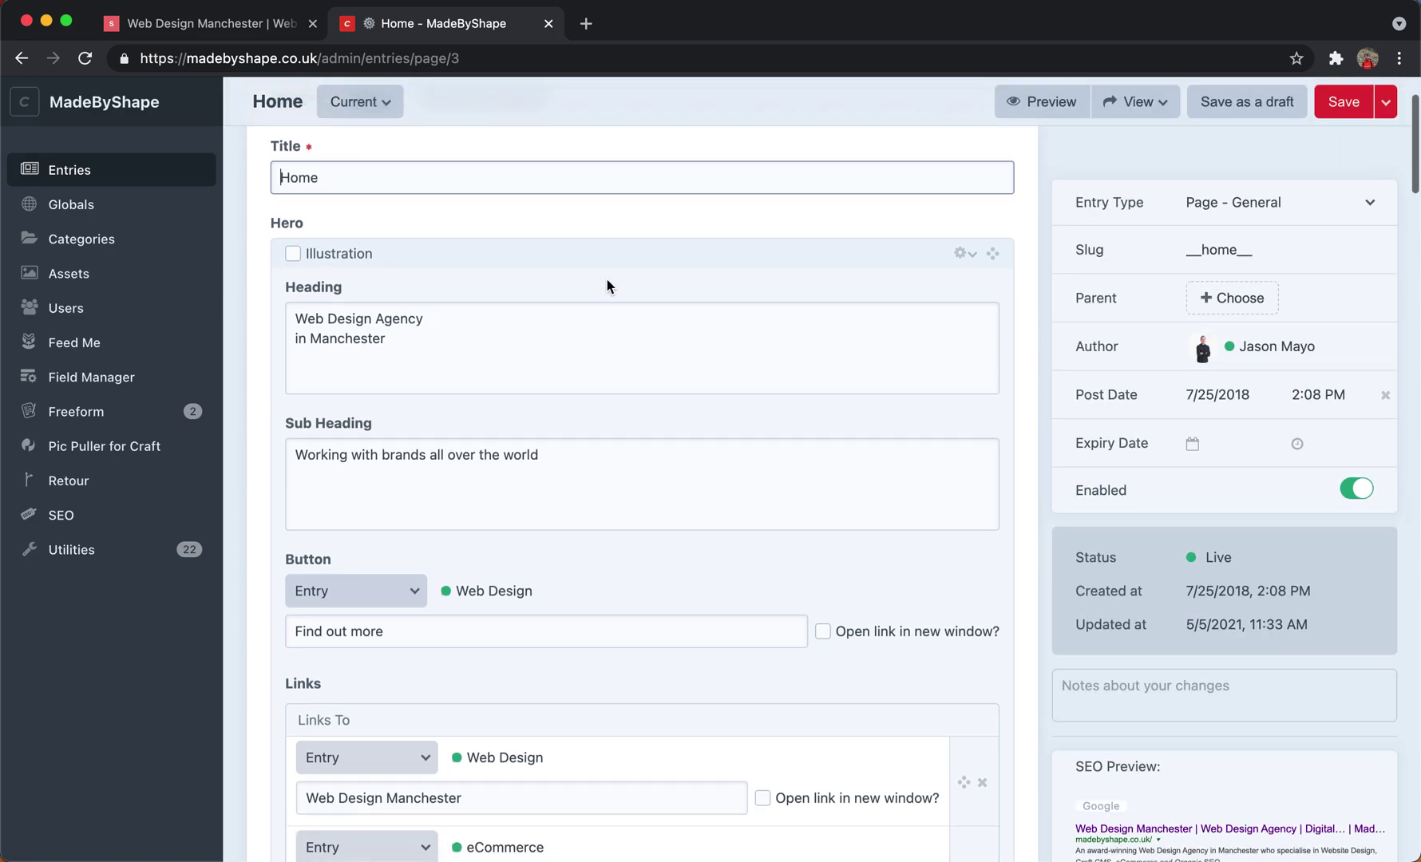
{"action": "scroll", "coordinate": [603, 283], "scroll_direction": "down", "scroll_amount": 1}
{"action": "scroll", "coordinate": [603, 283], "scroll_direction": "down", "scroll_amount": 1}
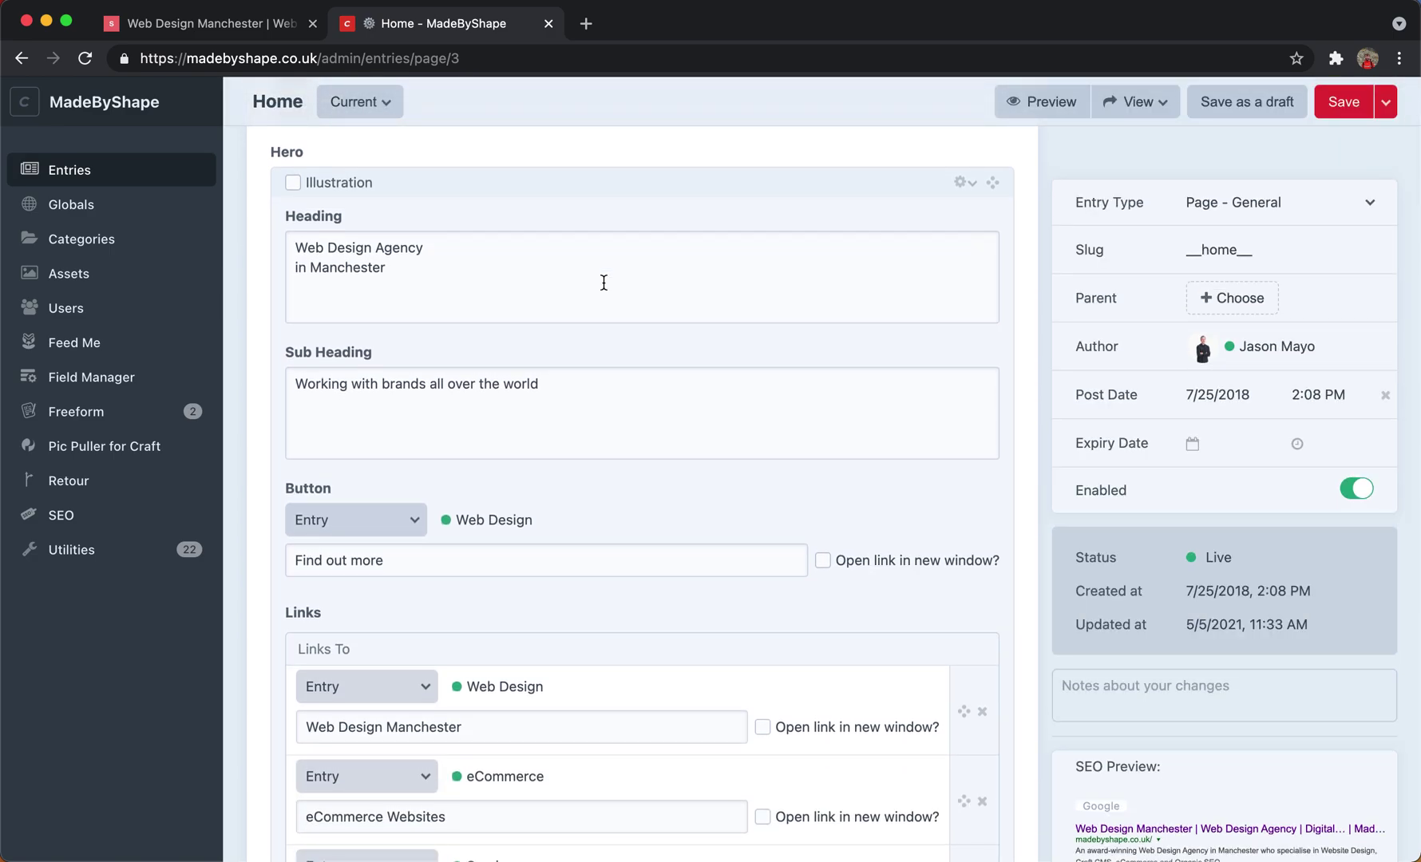
On the live homepage, highlight the hero heading and the subheading about working with brands.
{"action": "left_click", "coordinate": [210, 24]}
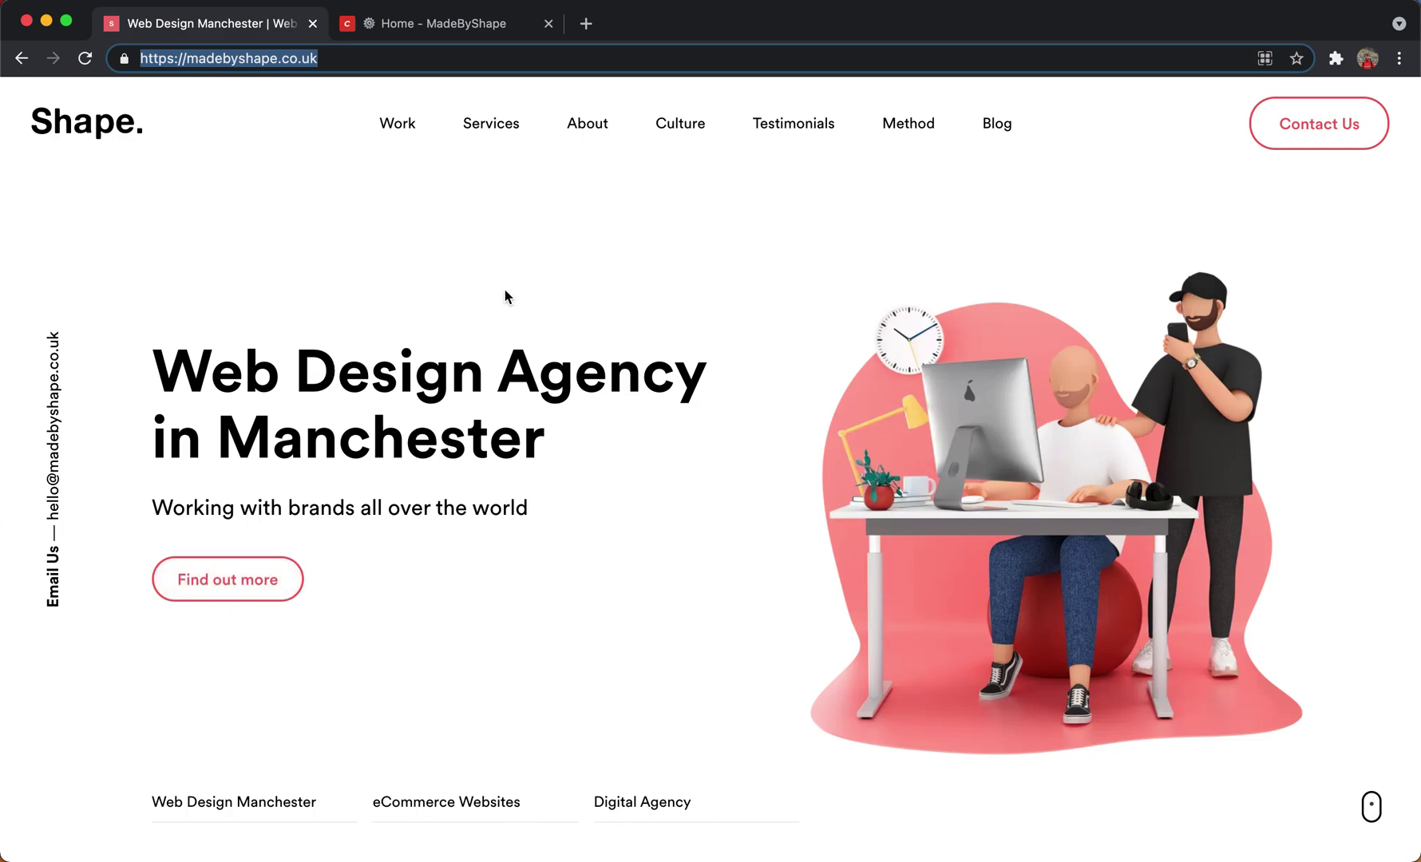
{"action": "left_click_drag", "start_coordinate": [276, 367], "coordinate": [466, 444]}
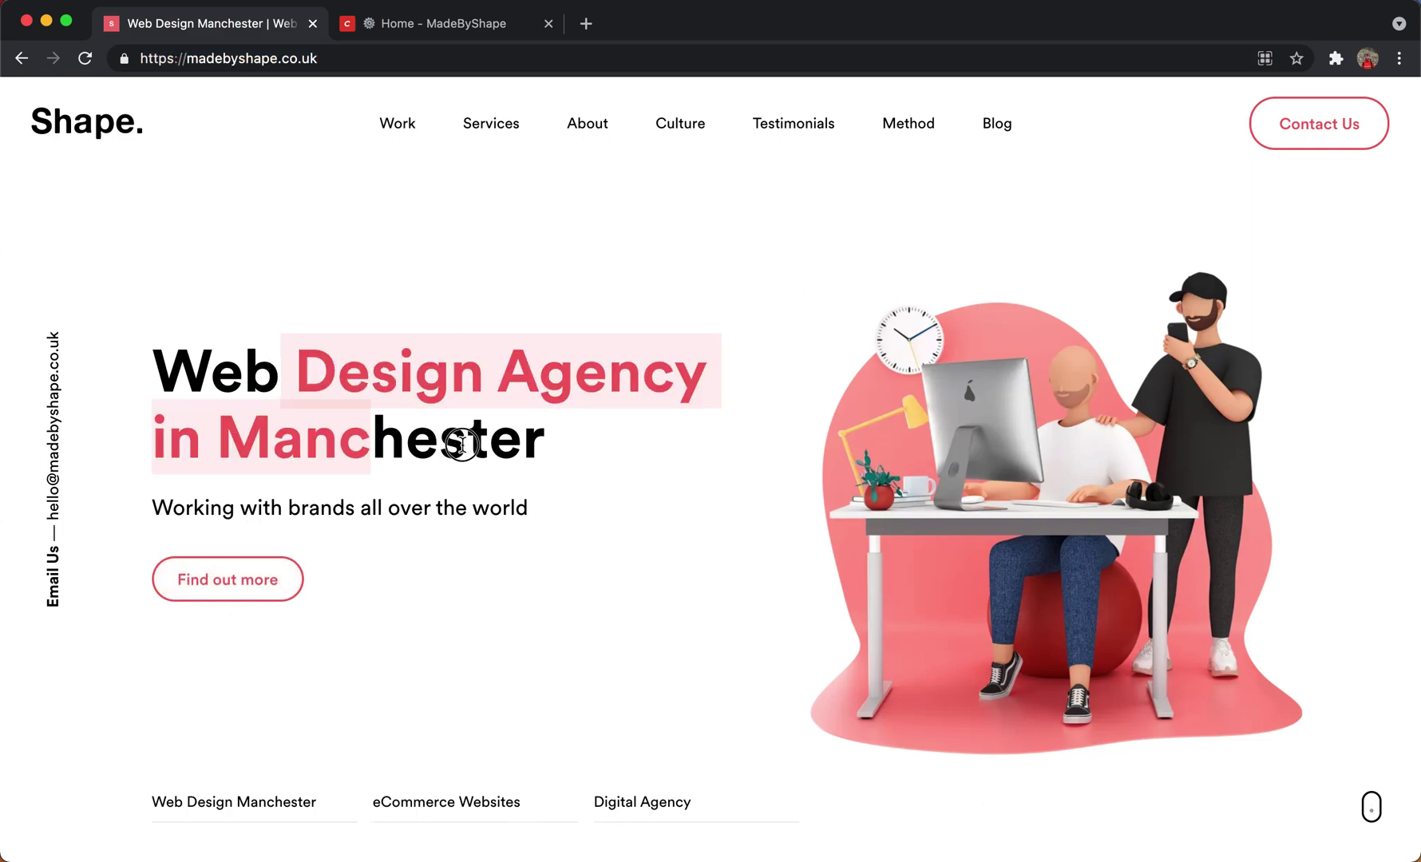
{"action": "left_click", "coordinate": [367, 463]}
{"action": "left_click", "coordinate": [331, 505]}
{"action": "left_click_drag", "start_coordinate": [331, 505], "coordinate": [177, 504]}
{"action": "left_click", "coordinate": [179, 551]}
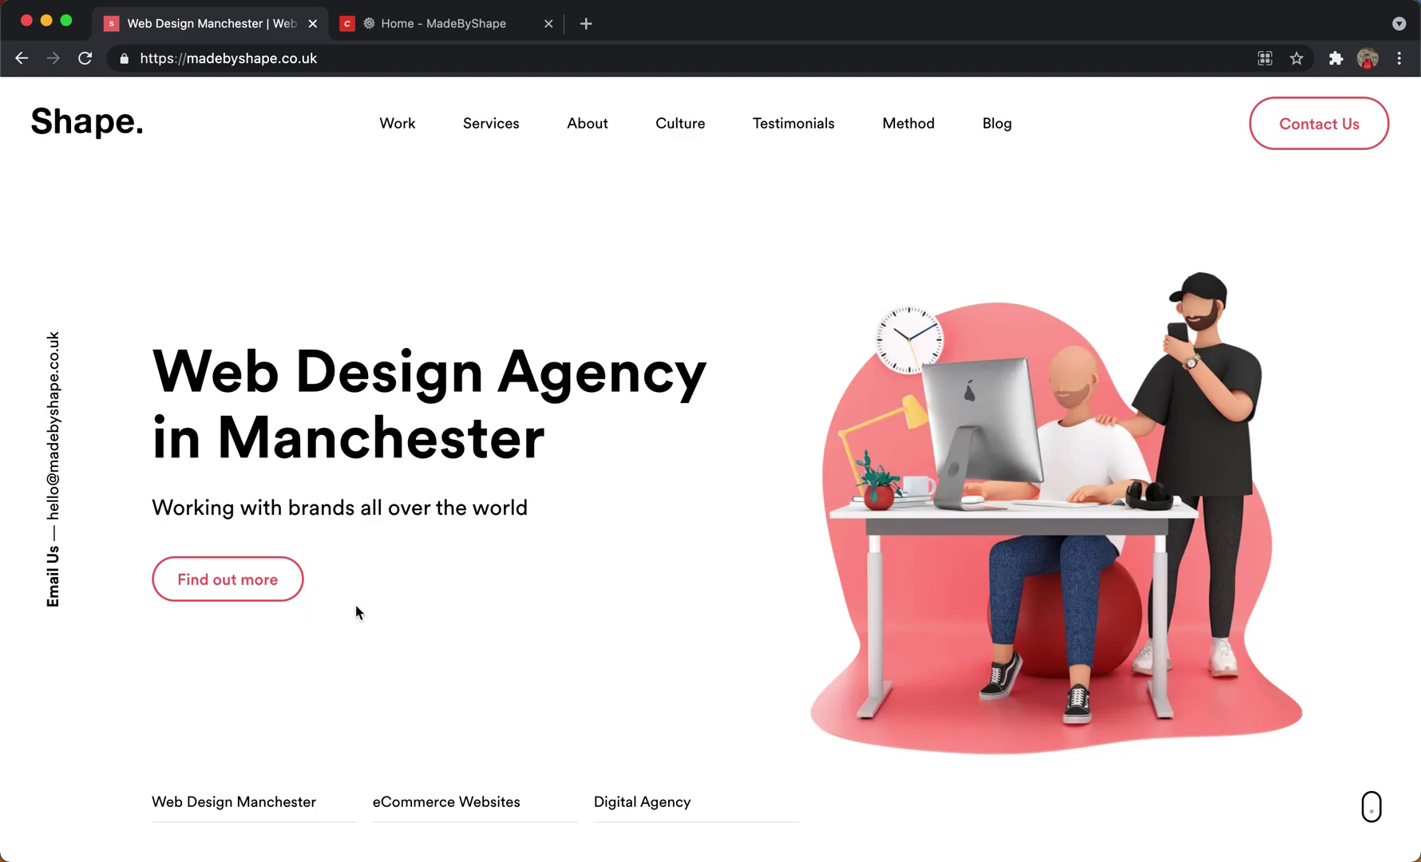
Scroll down through the blog posts, testimonials and case study cards, then back up.
{"action": "scroll", "coordinate": [485, 203], "scroll_direction": "down", "scroll_amount": 6}
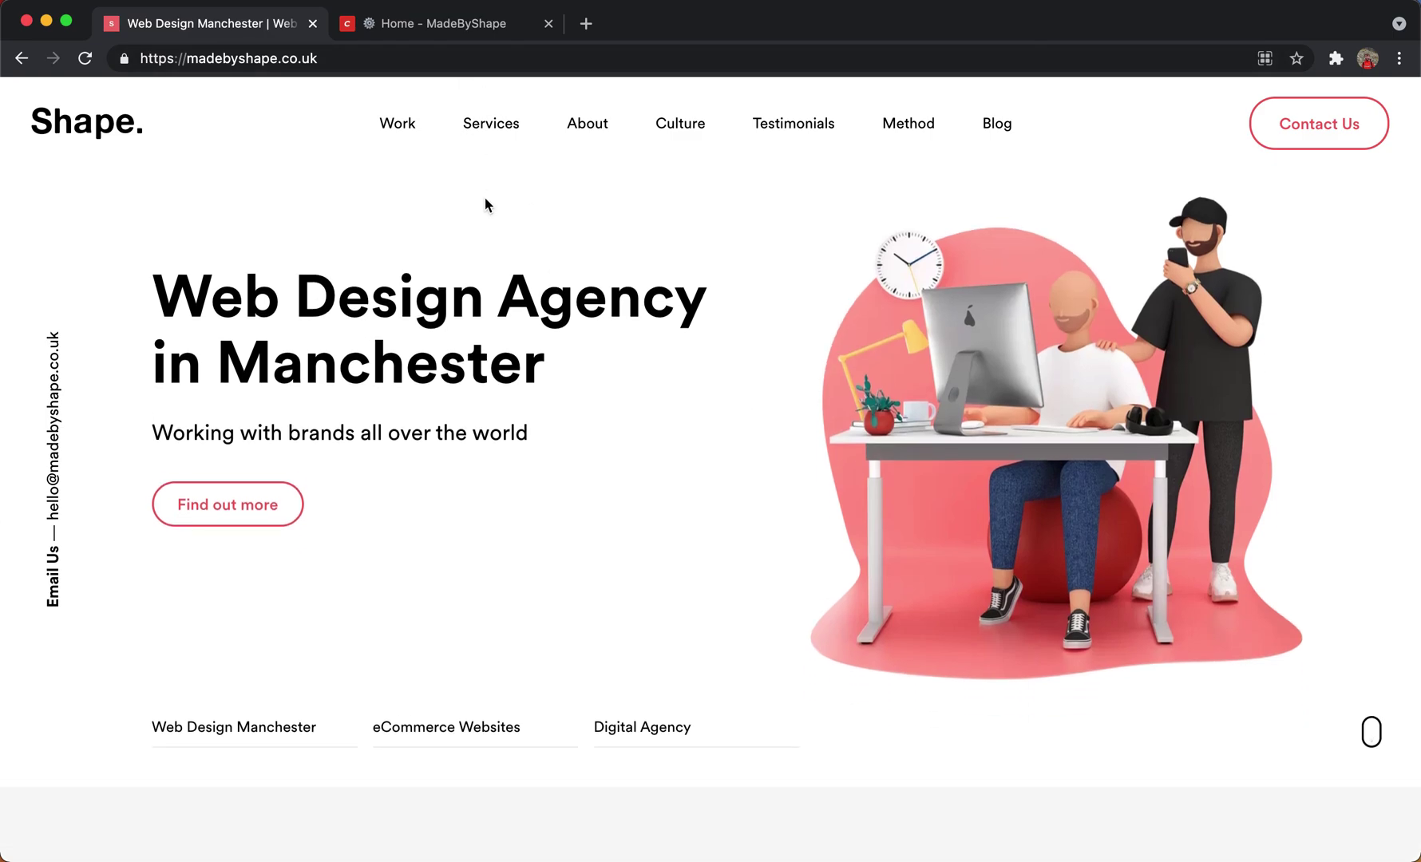
{"action": "scroll", "coordinate": [485, 205], "scroll_direction": "down", "scroll_amount": 2}
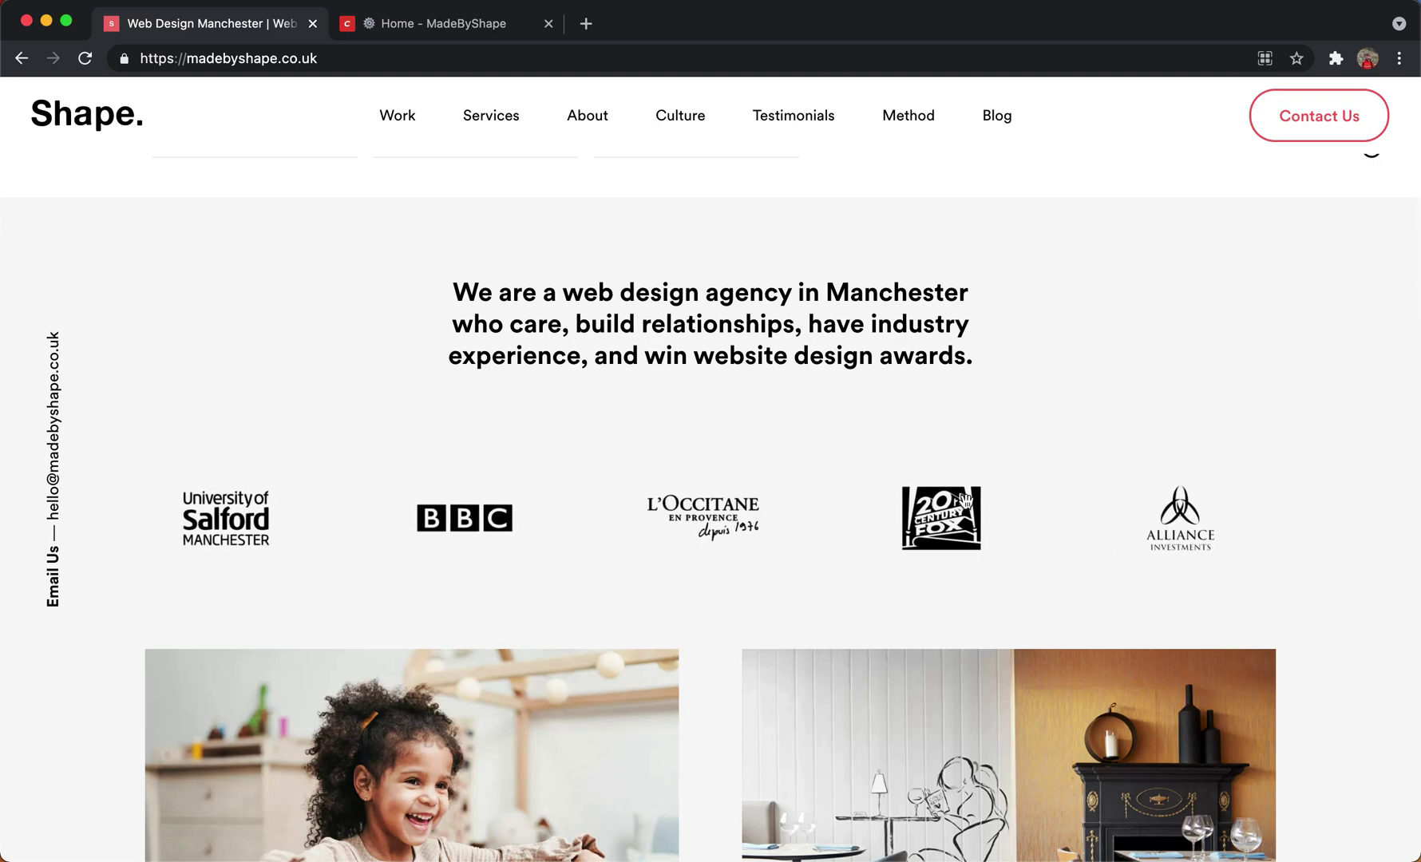
{"action": "scroll", "coordinate": [680, 313], "scroll_direction": "down", "scroll_amount": 4}
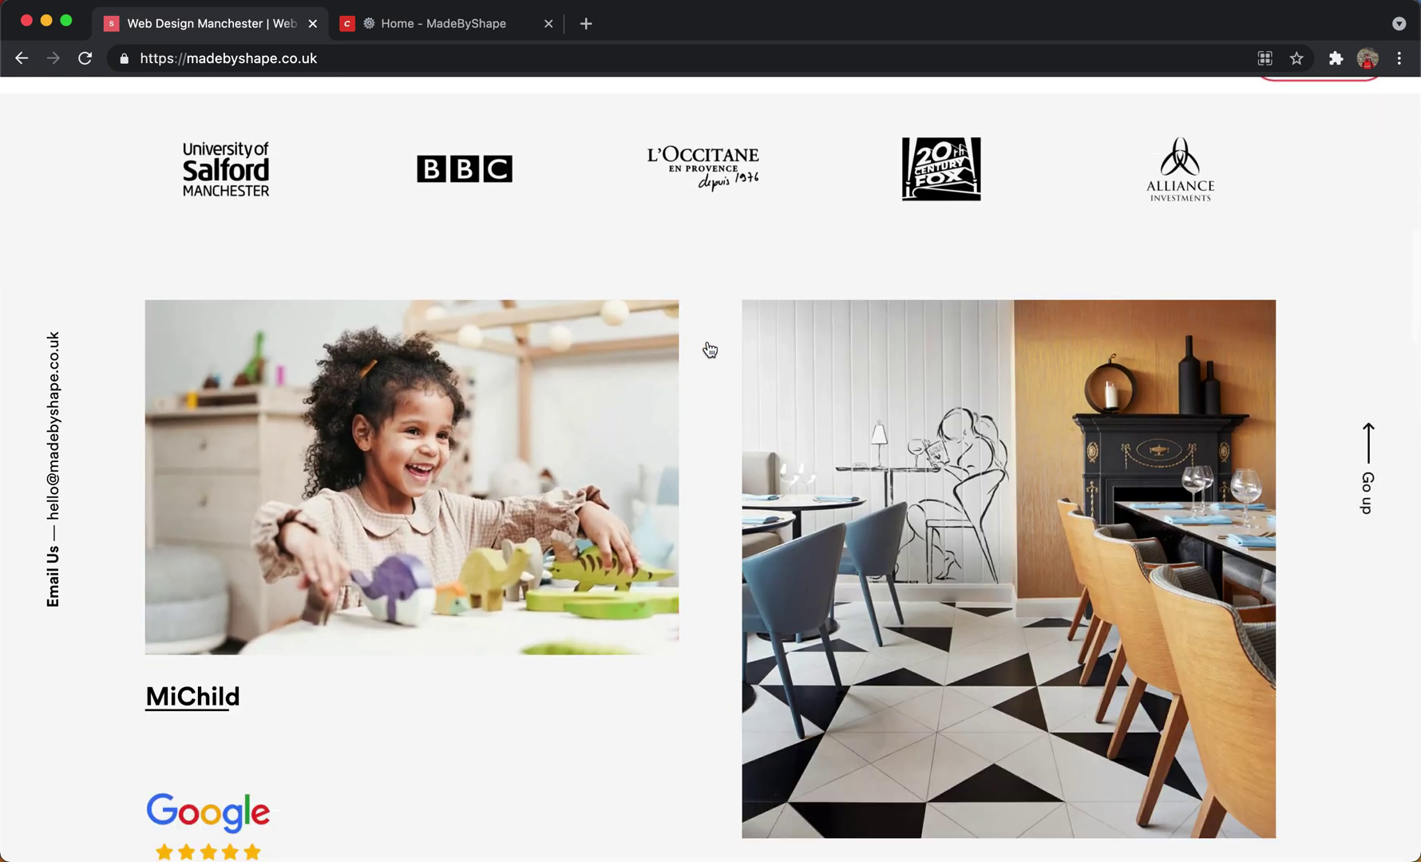
{"action": "scroll", "coordinate": [491, 838], "scroll_direction": "down", "scroll_amount": 4}
{"action": "scroll", "coordinate": [491, 838], "scroll_direction": "down", "scroll_amount": 5}
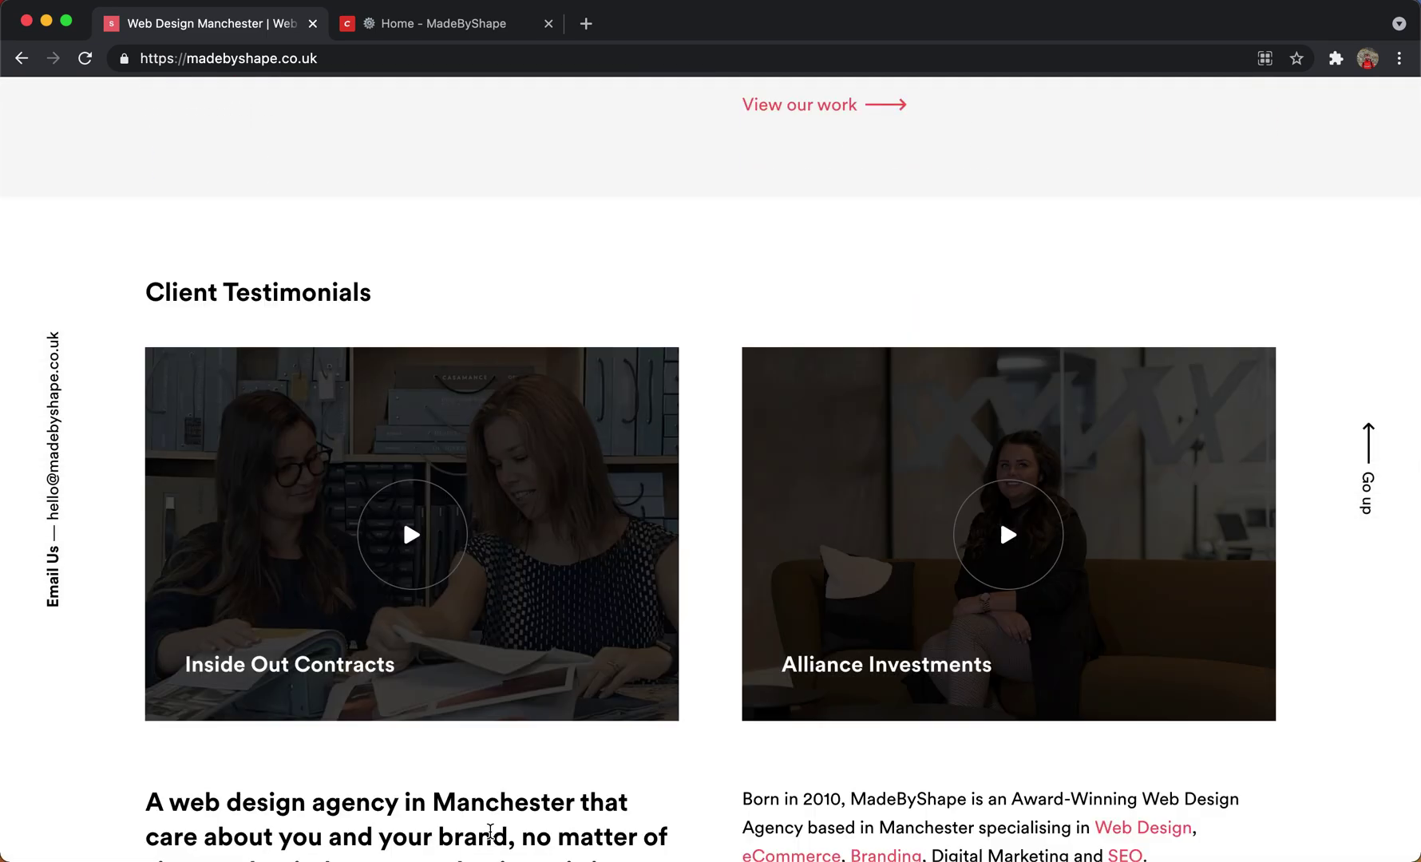
{"action": "scroll", "coordinate": [545, 703], "scroll_direction": "down", "scroll_amount": 10}
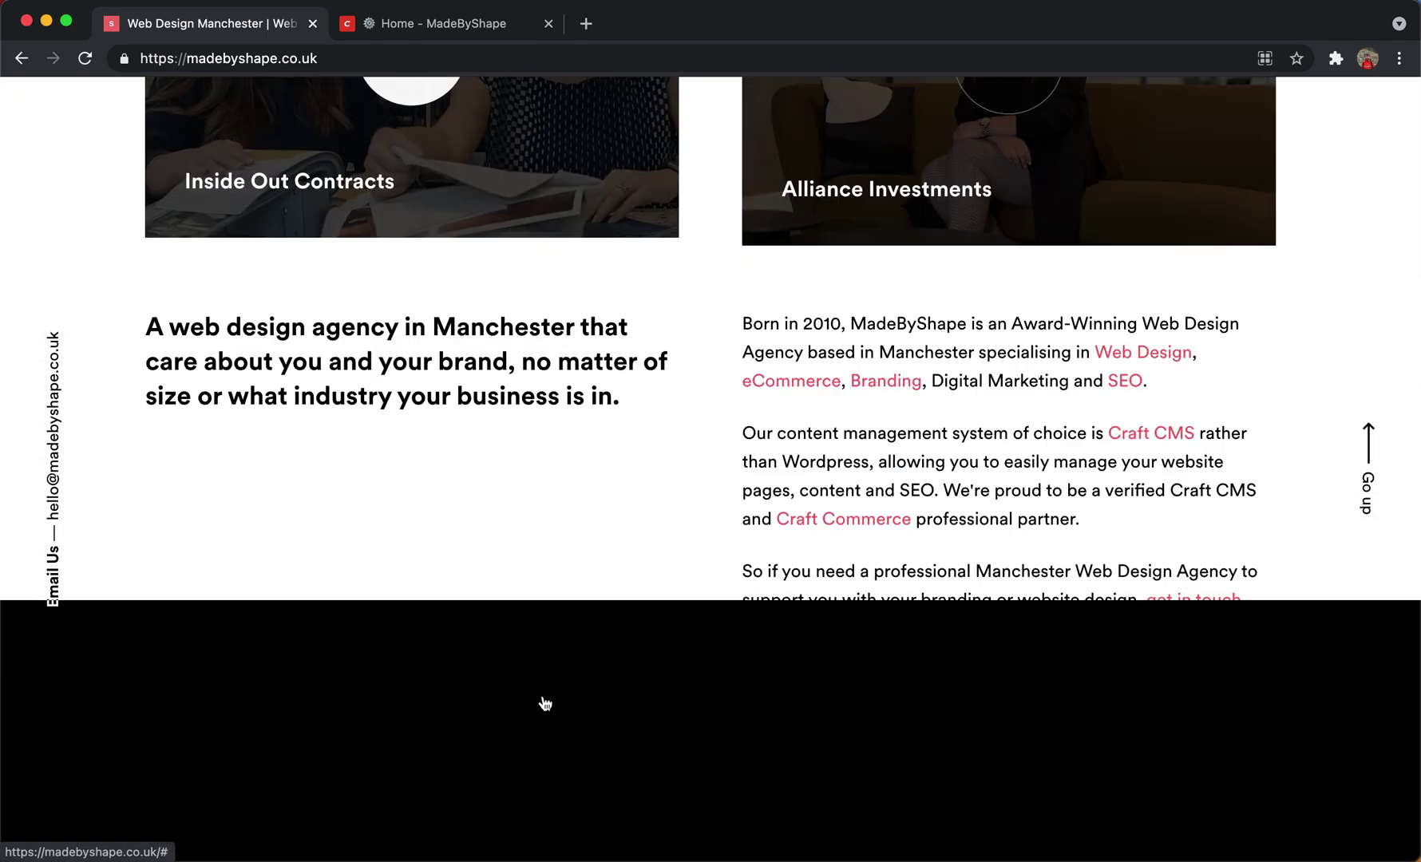
{"action": "scroll", "coordinate": [545, 703], "scroll_direction": "down", "scroll_amount": 2}
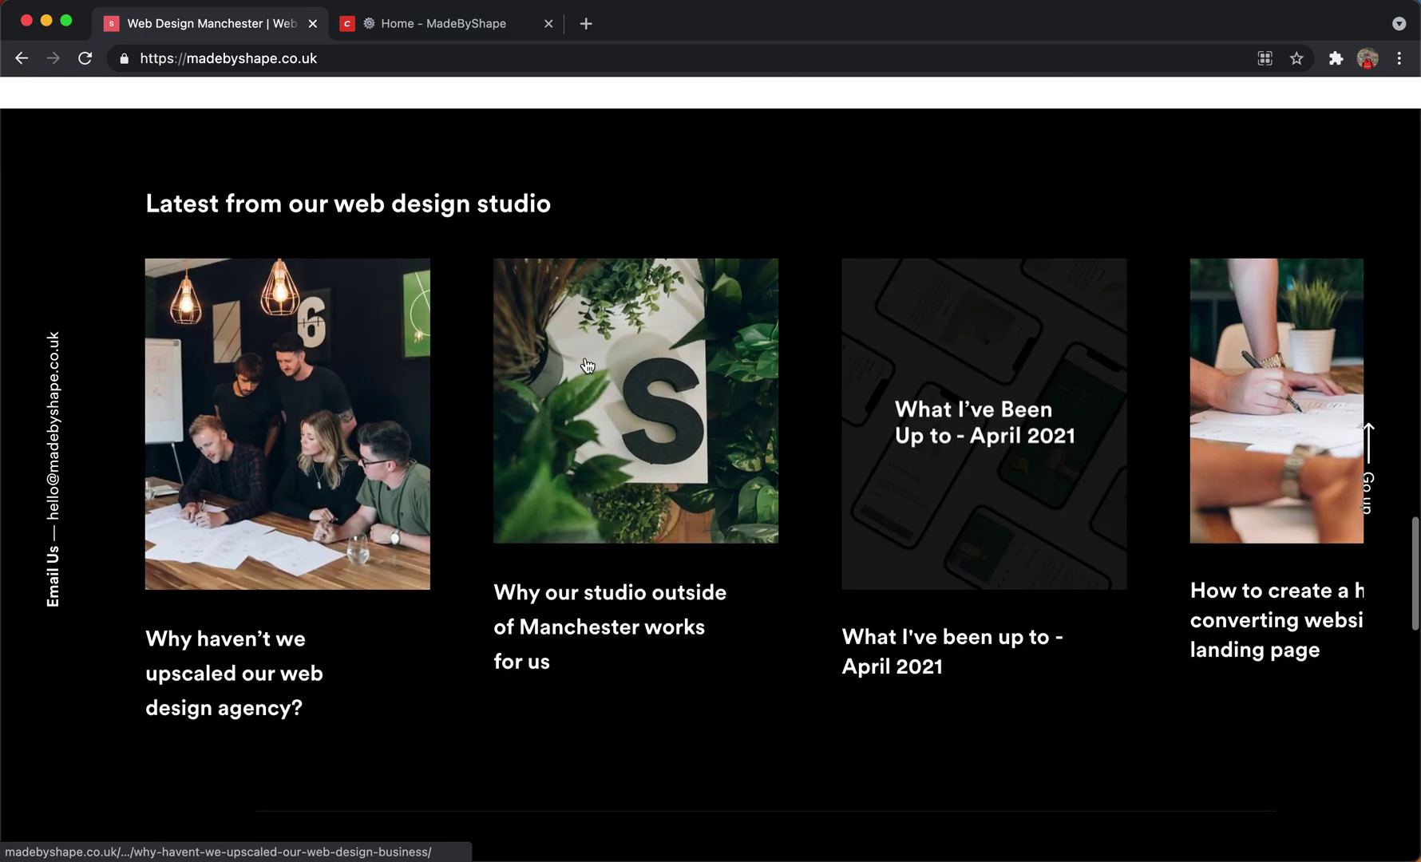
{"action": "scroll", "coordinate": [598, 679], "scroll_direction": "down", "scroll_amount": 3}
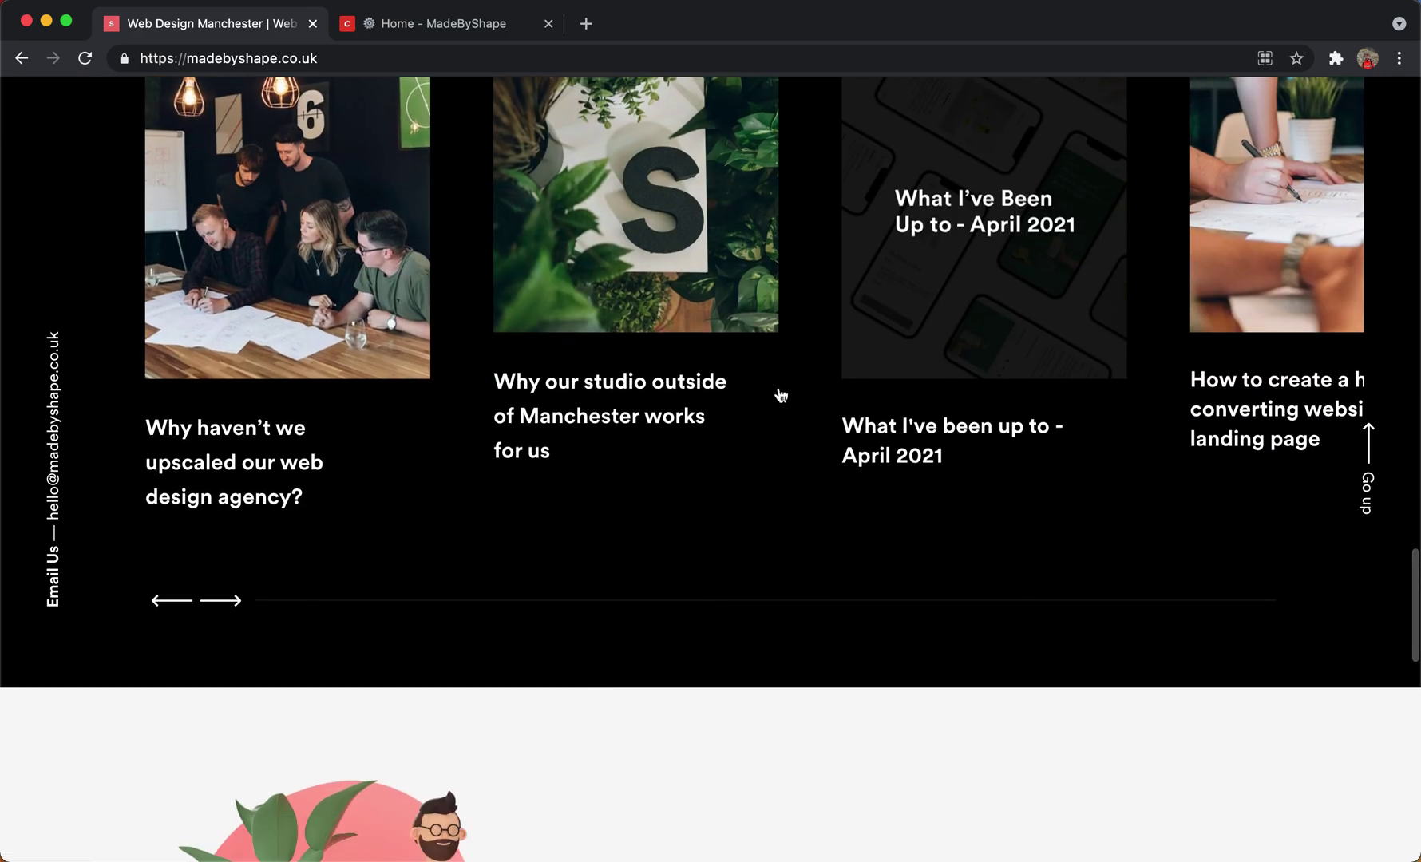
{"action": "scroll", "coordinate": [877, 434], "scroll_direction": "up", "scroll_amount": 2}
{"action": "scroll", "coordinate": [878, 434], "scroll_direction": "up", "scroll_amount": 2}
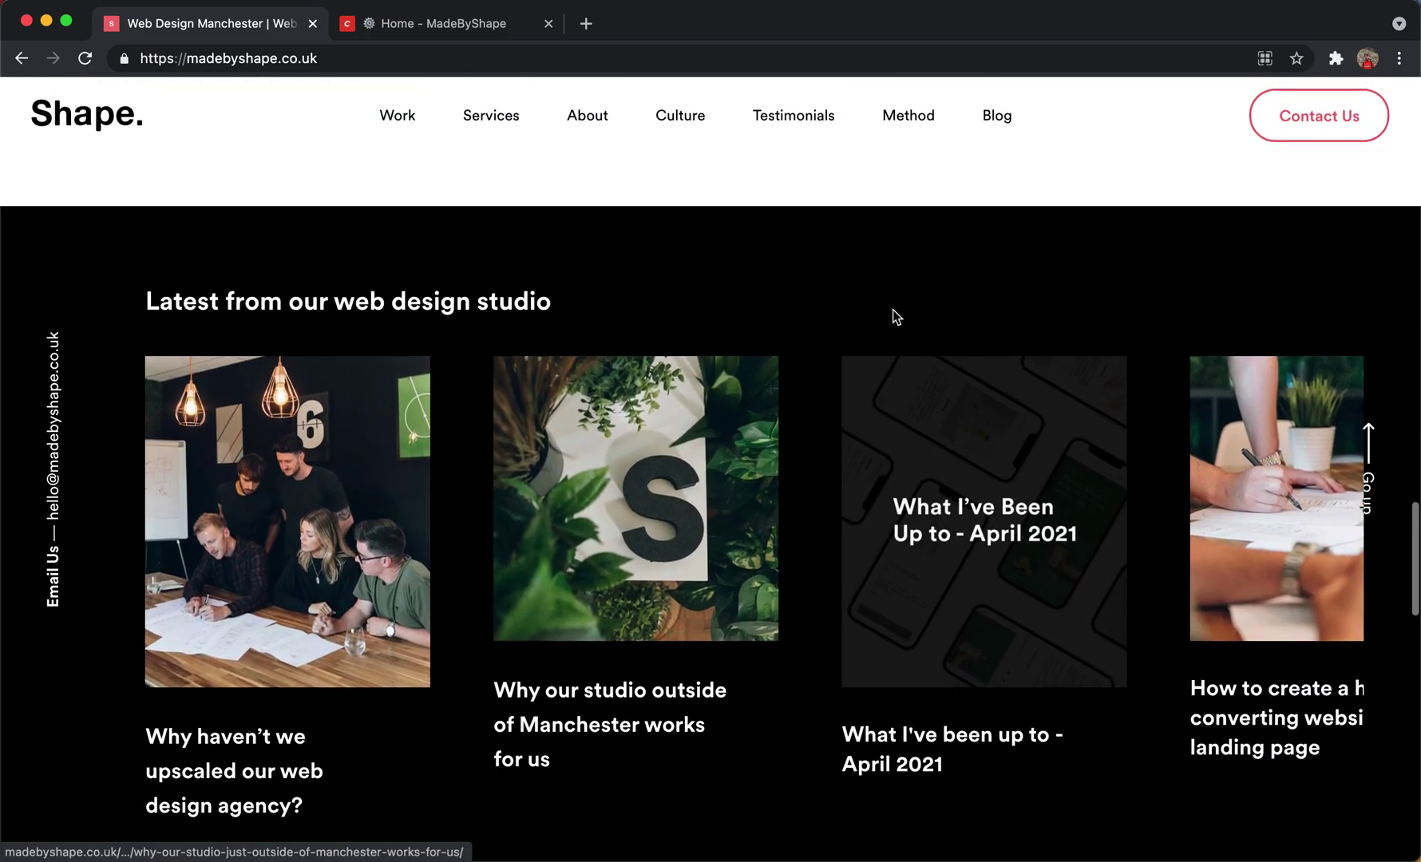
{"action": "scroll", "coordinate": [1109, 630], "scroll_direction": "up", "scroll_amount": 10}
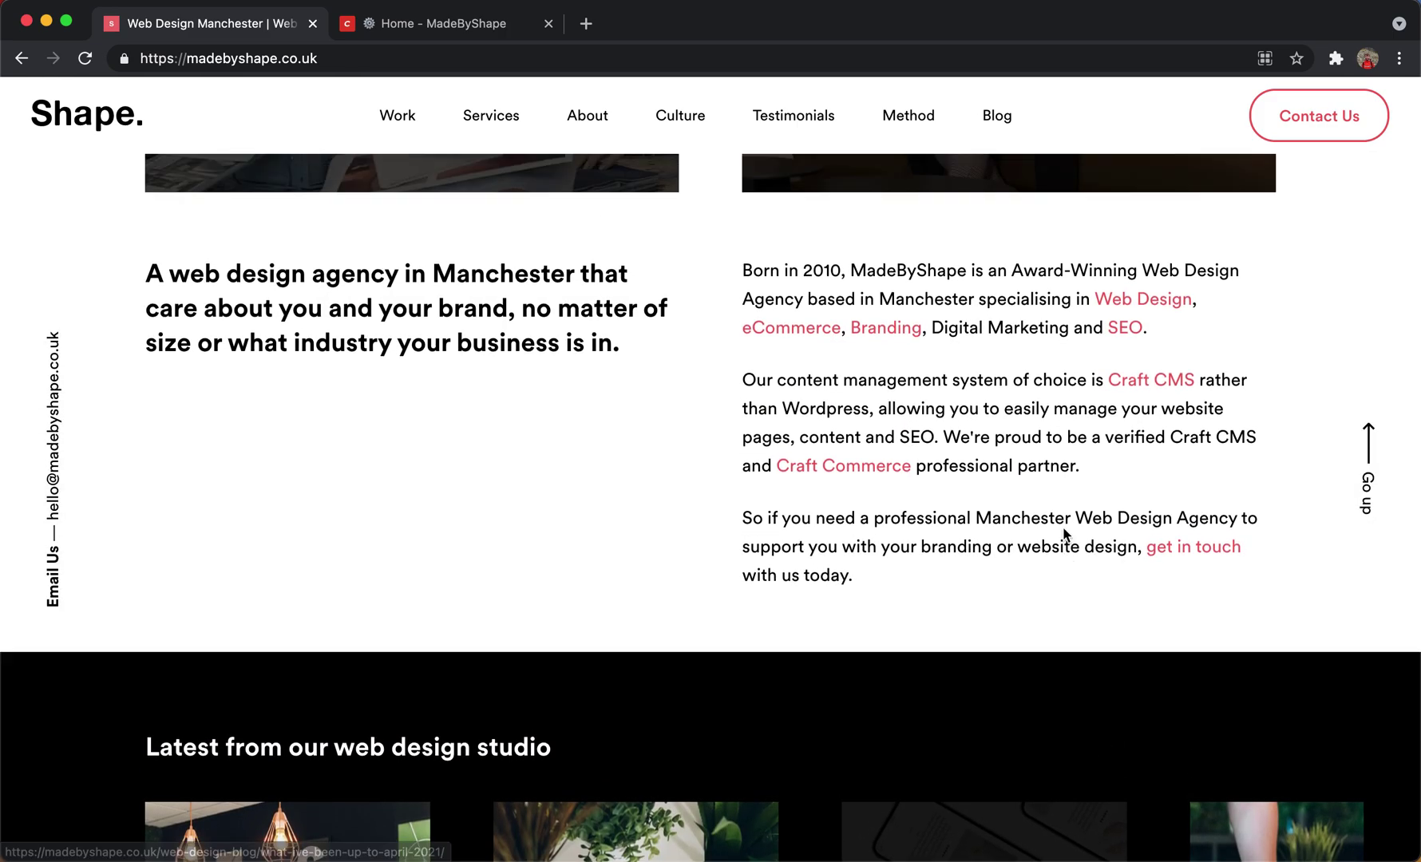
{"action": "scroll", "coordinate": [578, 499], "scroll_direction": "up", "scroll_amount": 5}
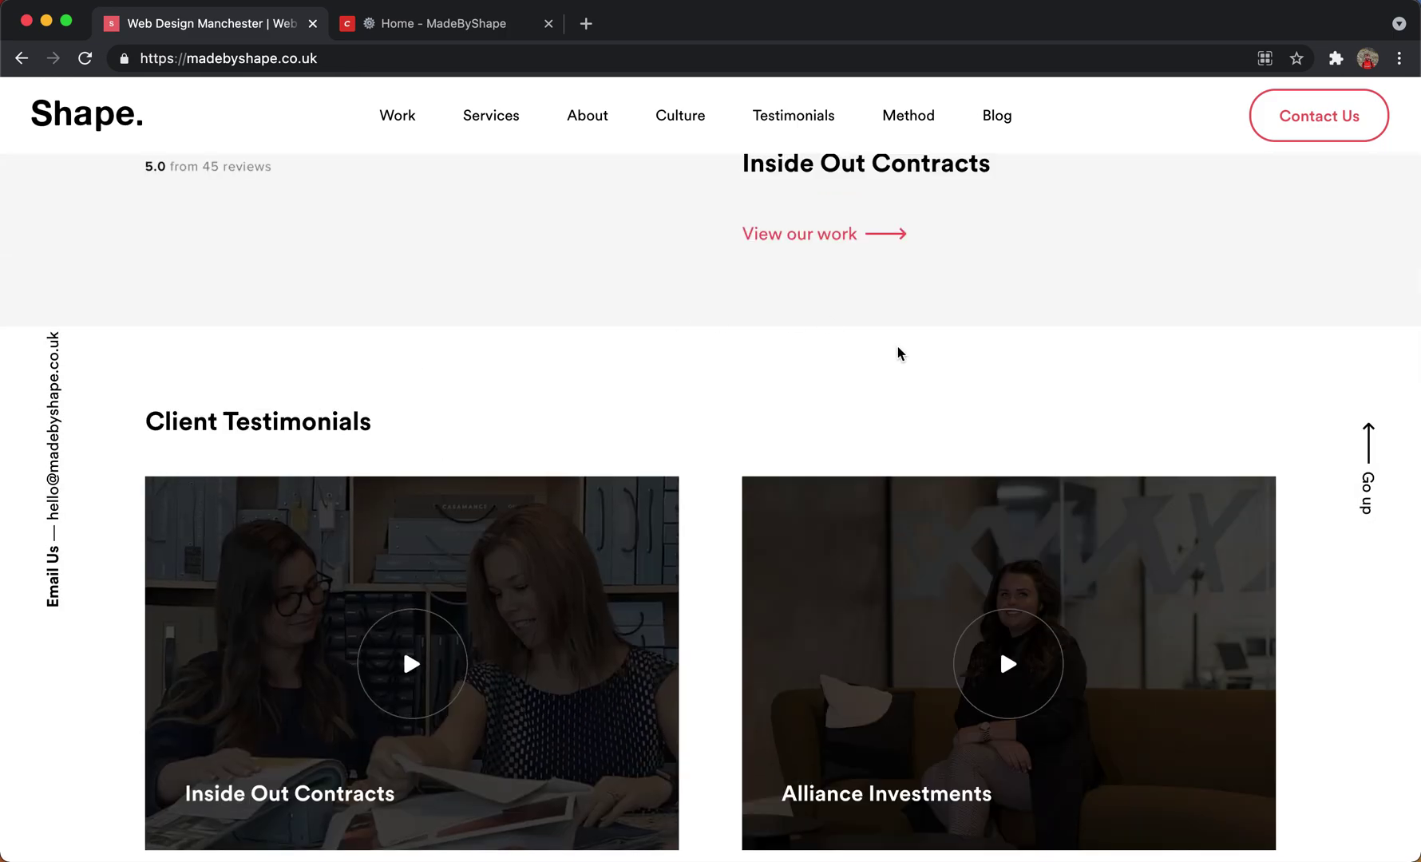
{"action": "scroll", "coordinate": [738, 399], "scroll_direction": "up", "scroll_amount": 6}
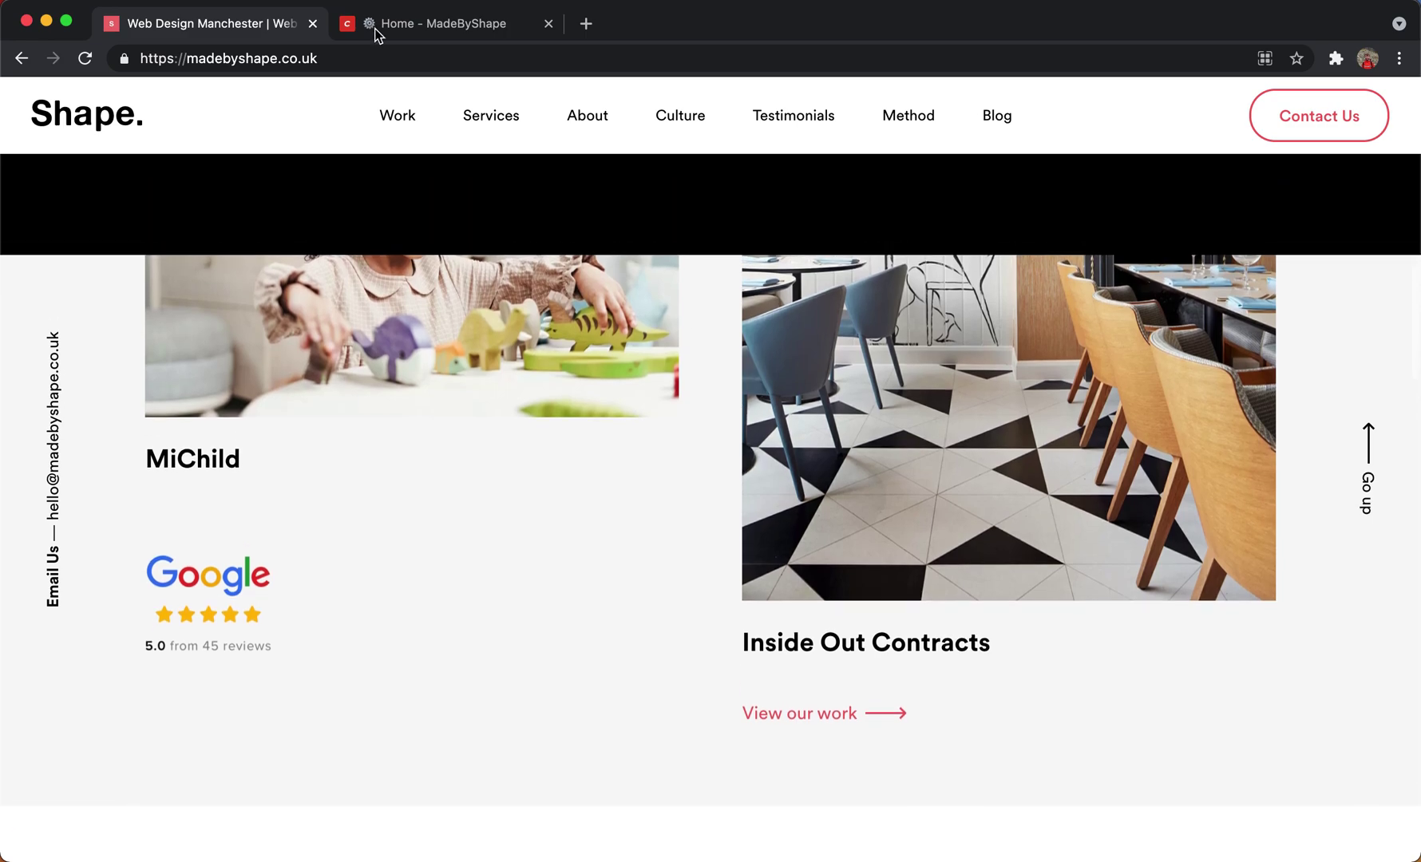
Compare the Home entry with the live homepage after reloading the live tab.
{"action": "left_click", "coordinate": [391, 25]}
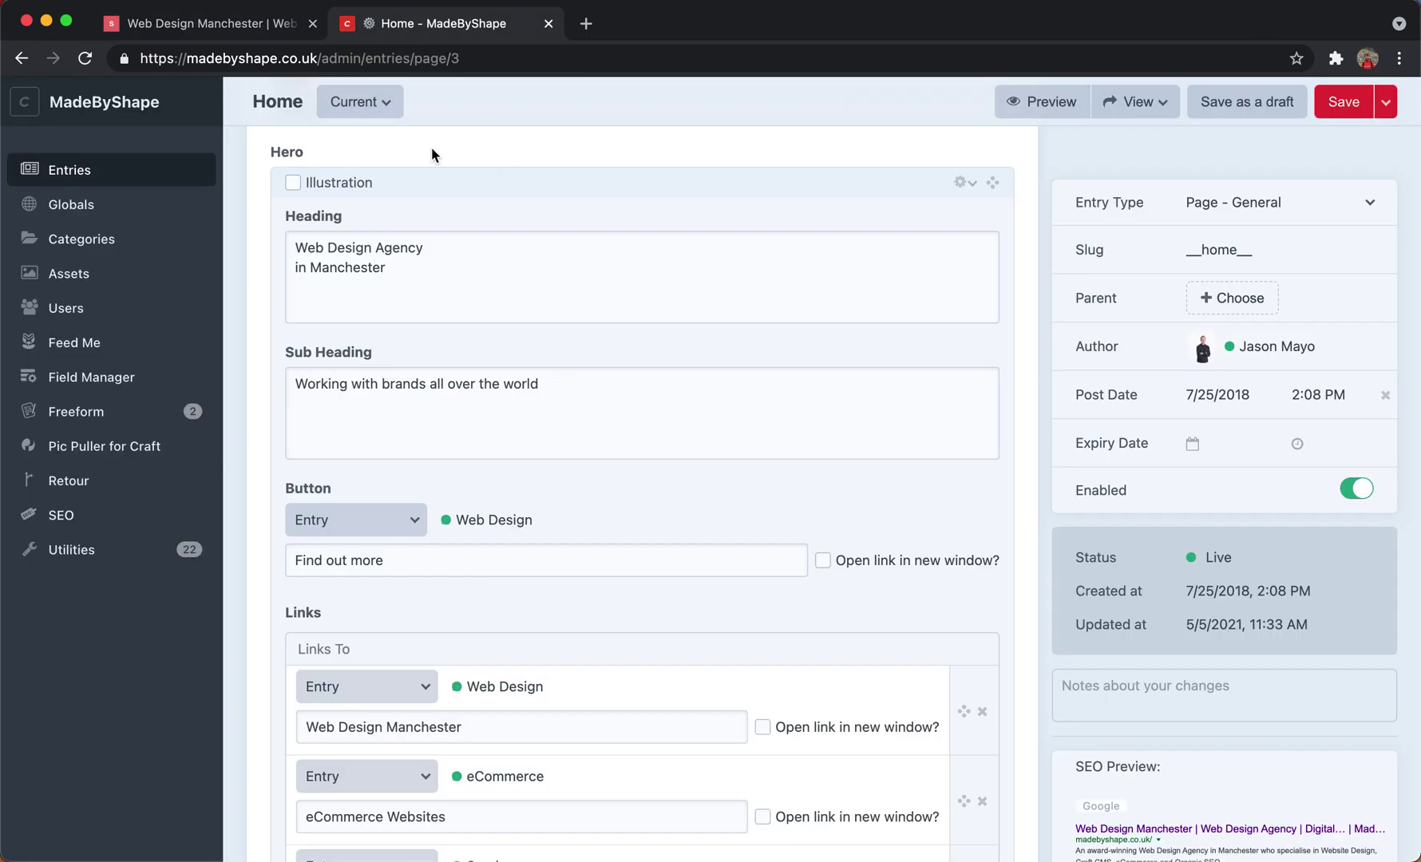
{"action": "scroll", "coordinate": [448, 277], "scroll_direction": "up", "scroll_amount": 2}
{"action": "scroll", "coordinate": [523, 290], "scroll_direction": "down", "scroll_amount": 2}
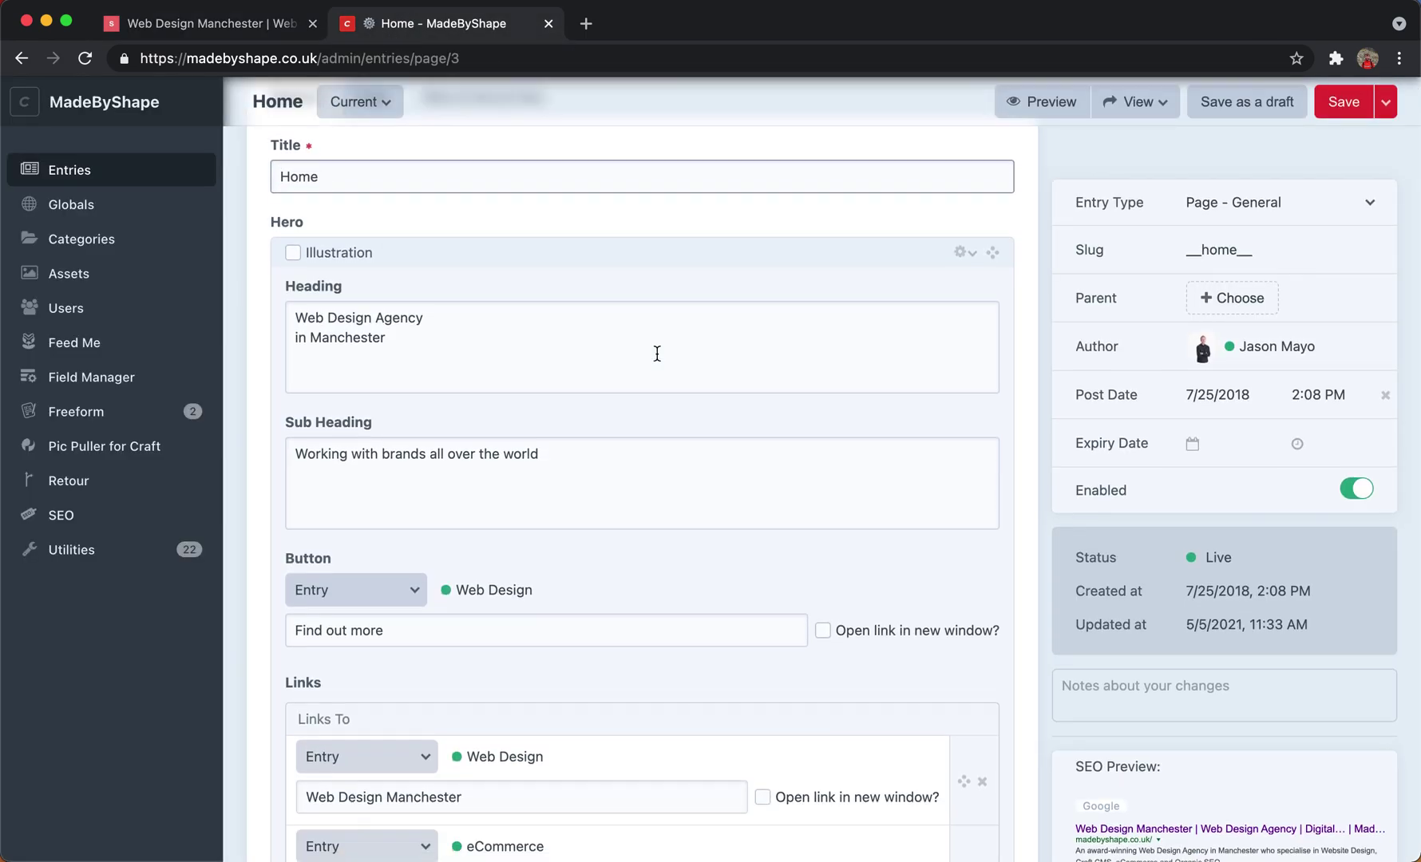
{"action": "left_click", "coordinate": [262, 26]}
{"action": "key", "text": "super+r"}
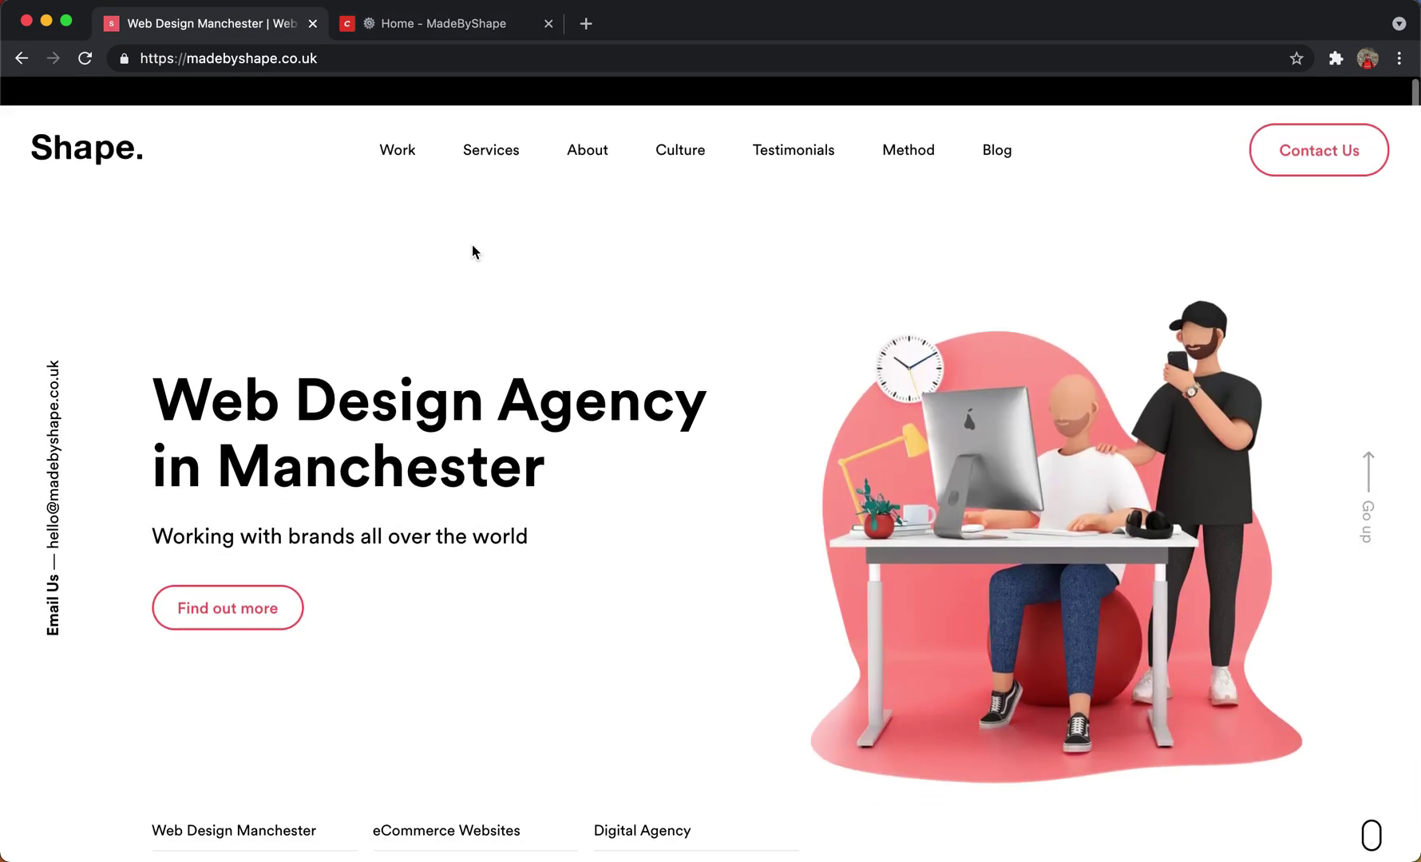
{"action": "left_click", "coordinate": [391, 29]}
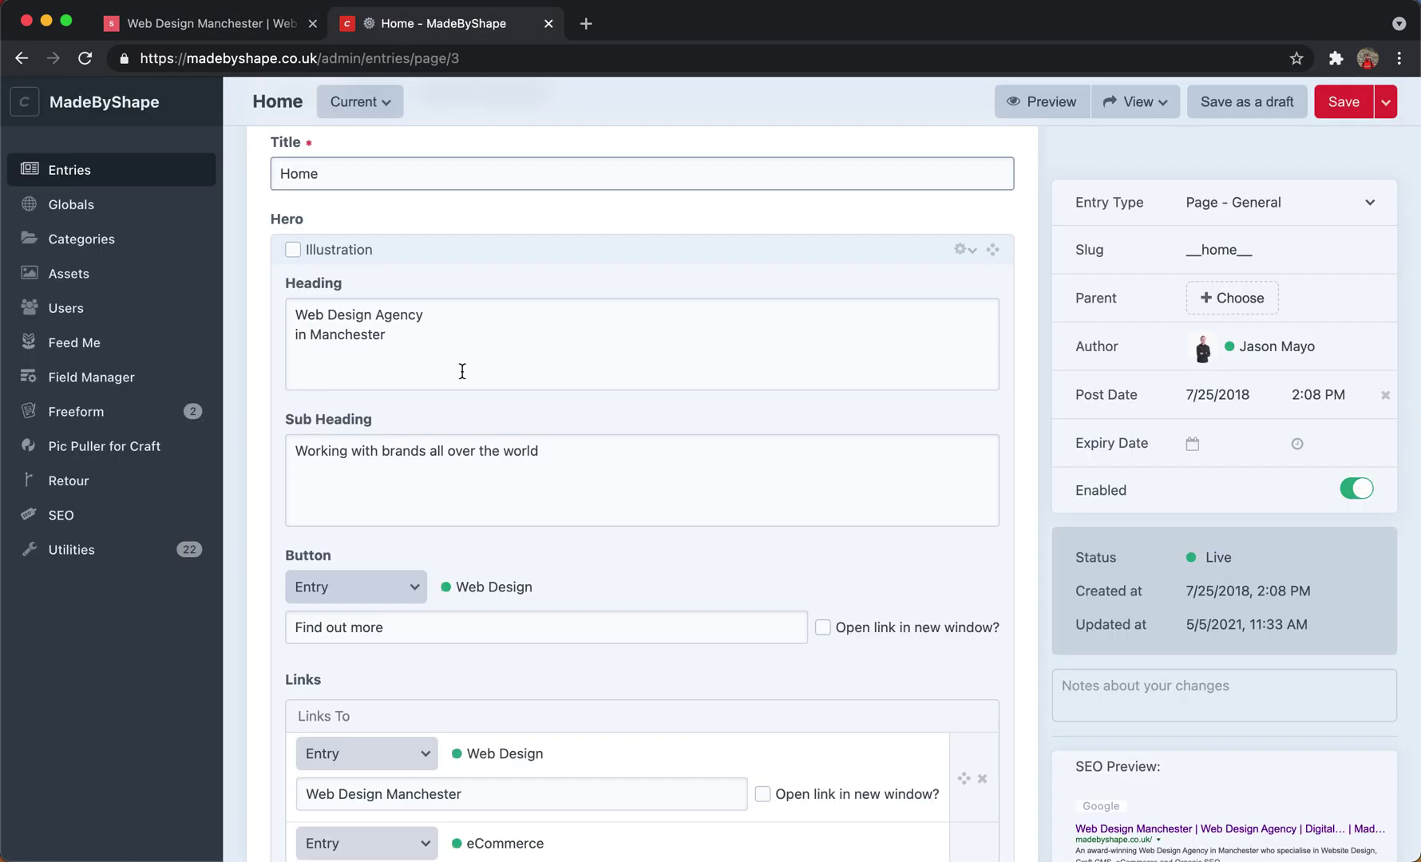
Type test text 'nerguergeihujg' into the Home Heading field, then delete it.
{"action": "left_click_drag", "start_coordinate": [462, 371], "coordinate": [266, 324]}
{"action": "left_click", "coordinate": [557, 485]}
{"action": "scroll", "coordinate": [527, 488], "scroll_direction": "down", "scroll_amount": 3}
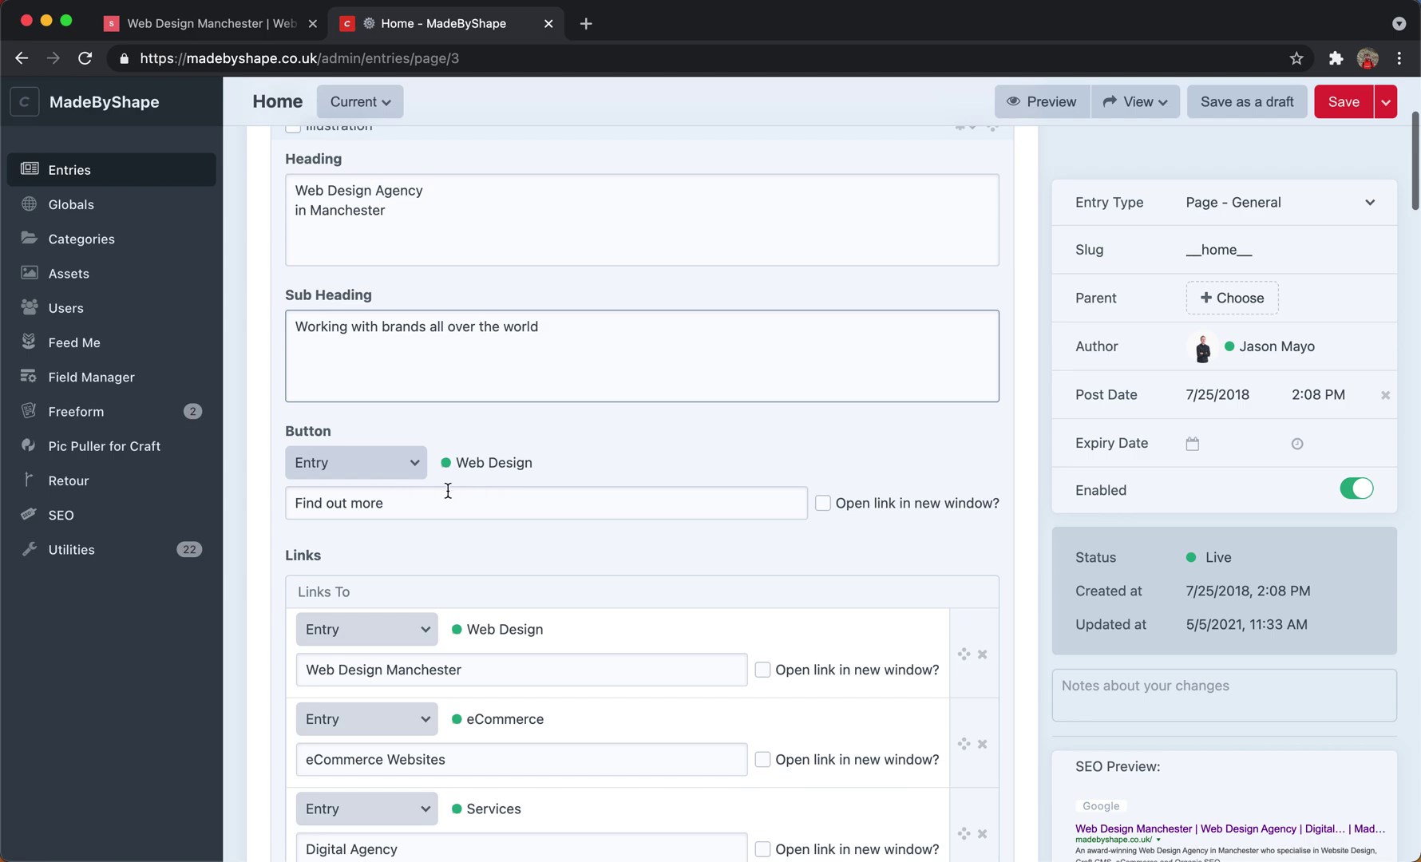
{"action": "scroll", "coordinate": [448, 490], "scroll_direction": "down", "scroll_amount": 10}
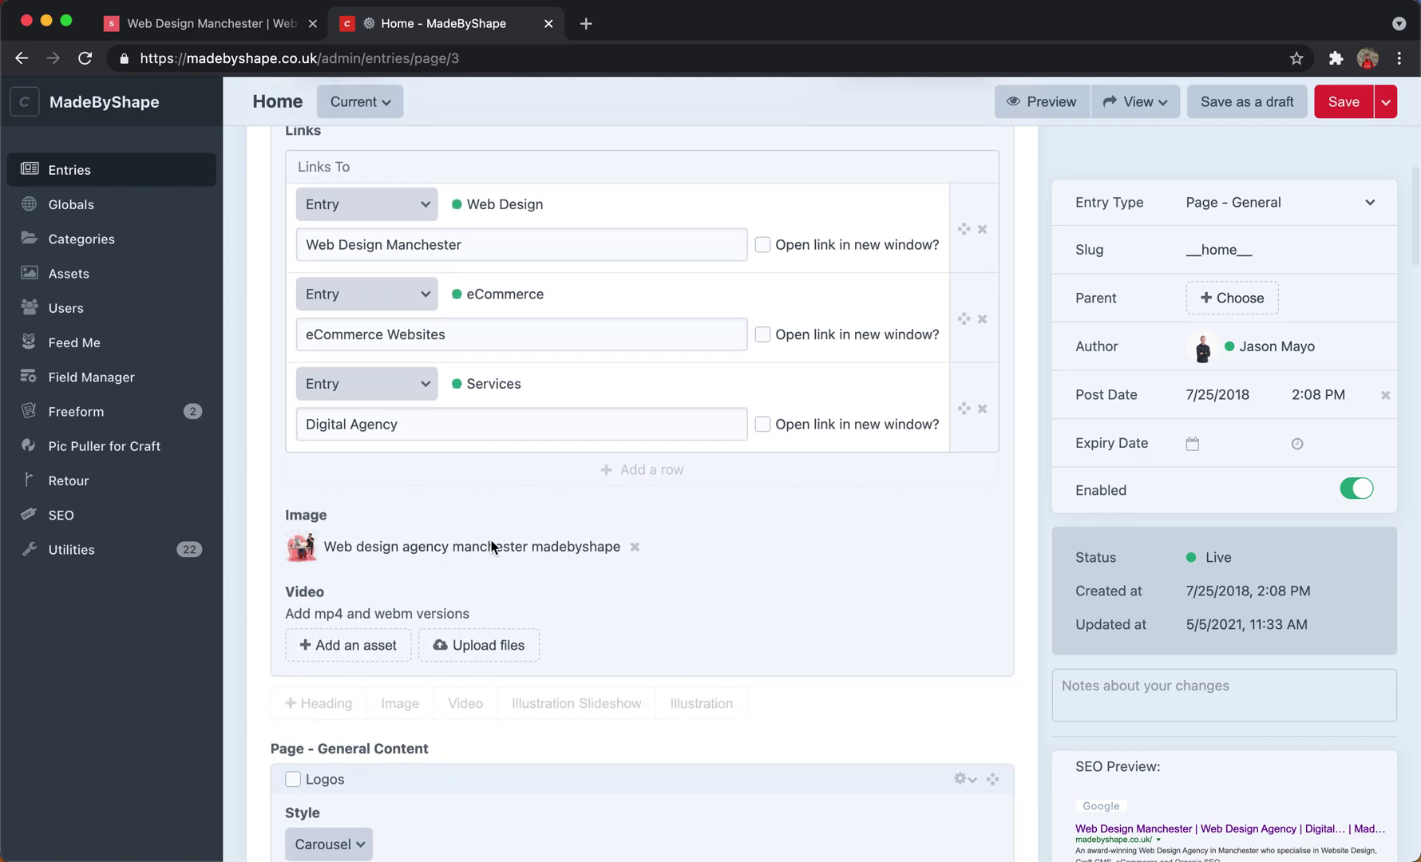
{"action": "scroll", "coordinate": [491, 546], "scroll_direction": "up", "scroll_amount": 12}
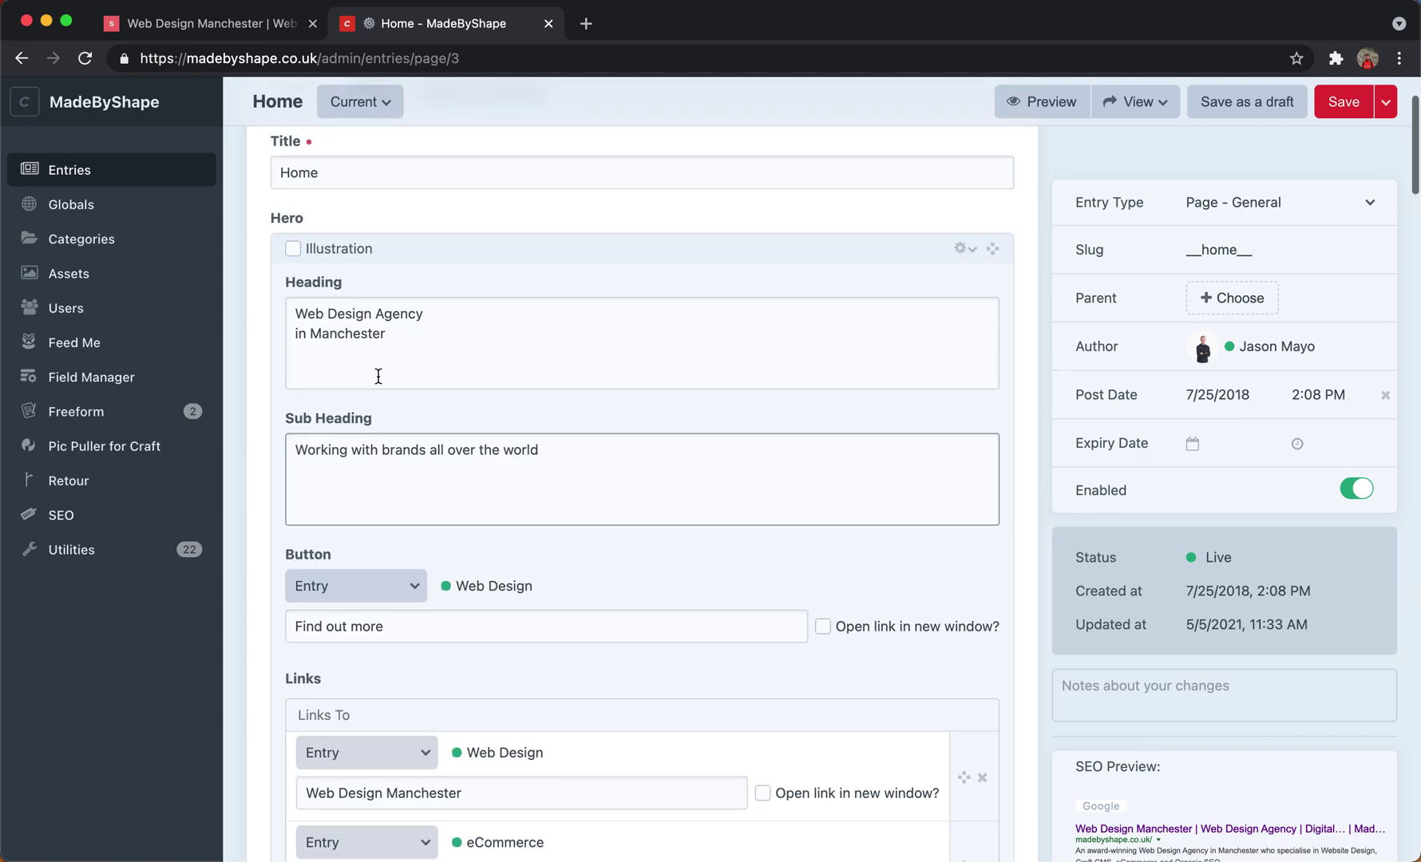
{"action": "left_click", "coordinate": [437, 352]}
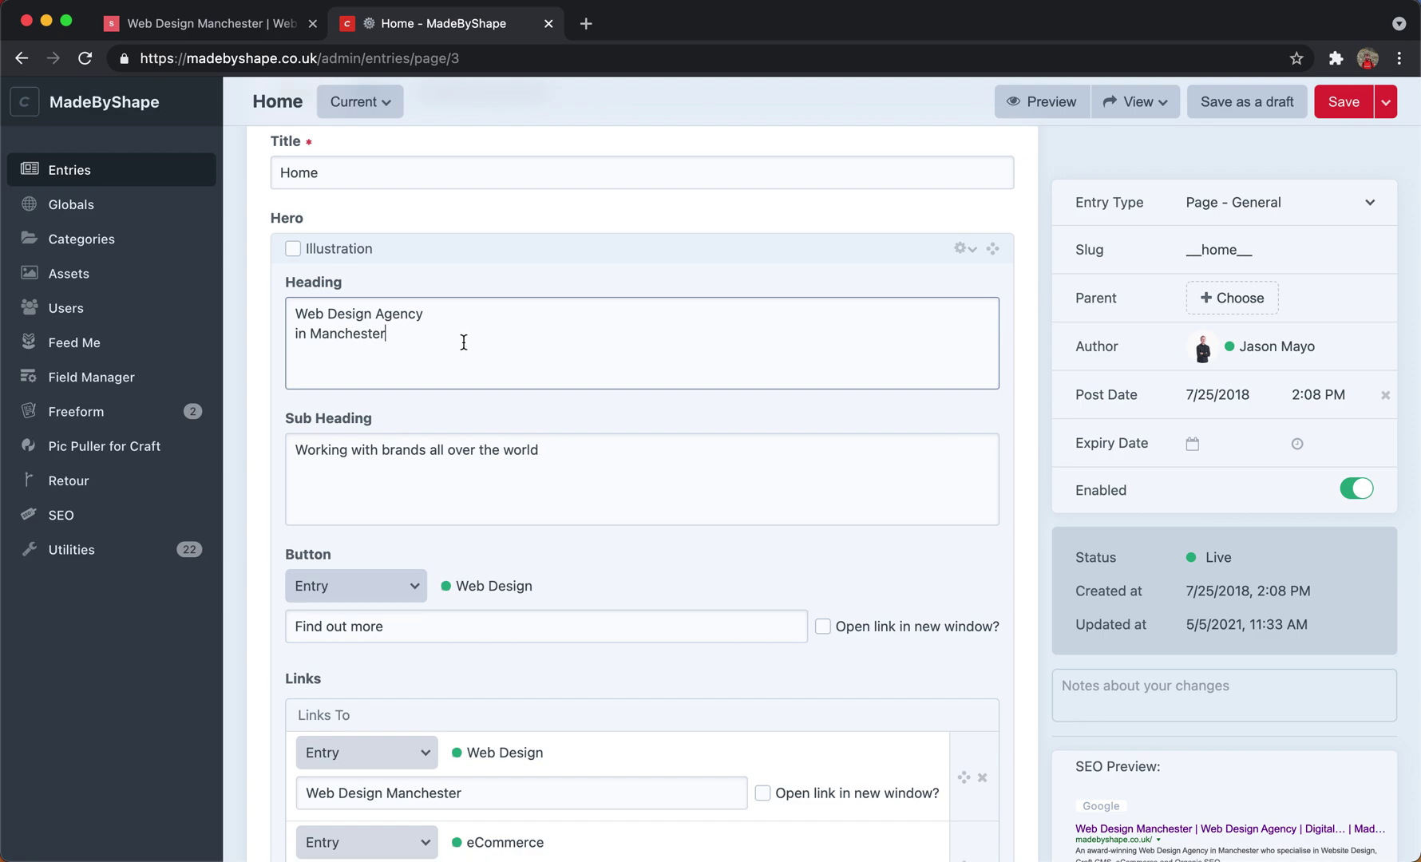
{"action": "left_click", "coordinate": [461, 342]}
{"action": "type", "text": "nerguergeihujg"}
{"action": "key", "text": "BackSpace"}
{"action": "key", "text": "BackSpace"}
{"action": "key", "text": "BackSpace"}
{"action": "key", "text": "BackSpace"}
Inspect the 'Find out more' button's link-type list unchanged, then compare with the live homepage.
{"action": "scroll", "coordinate": [527, 468], "scroll_direction": "down", "scroll_amount": 3}
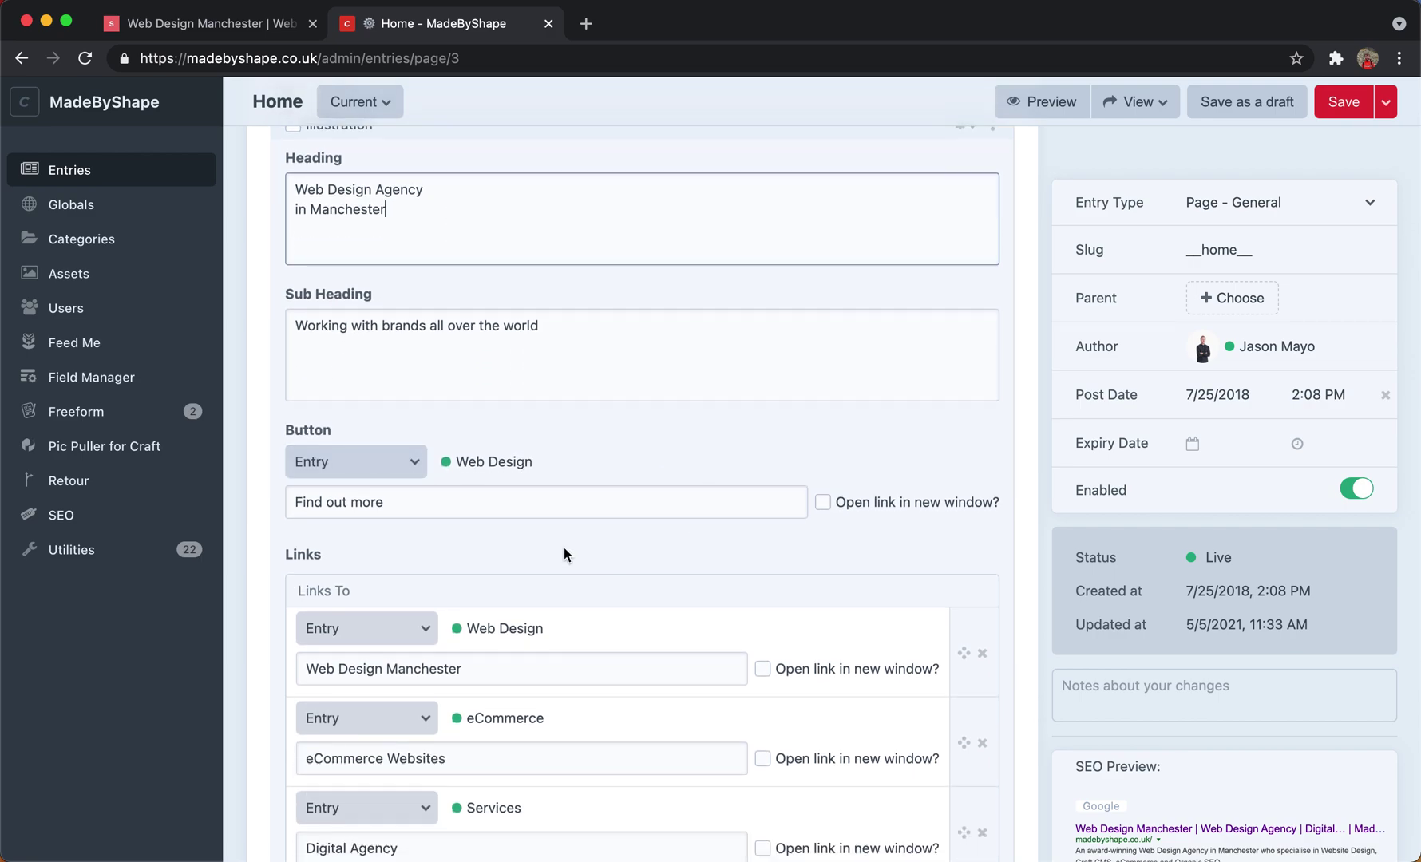
{"action": "left_click_drag", "start_coordinate": [422, 509], "coordinate": [264, 484]}
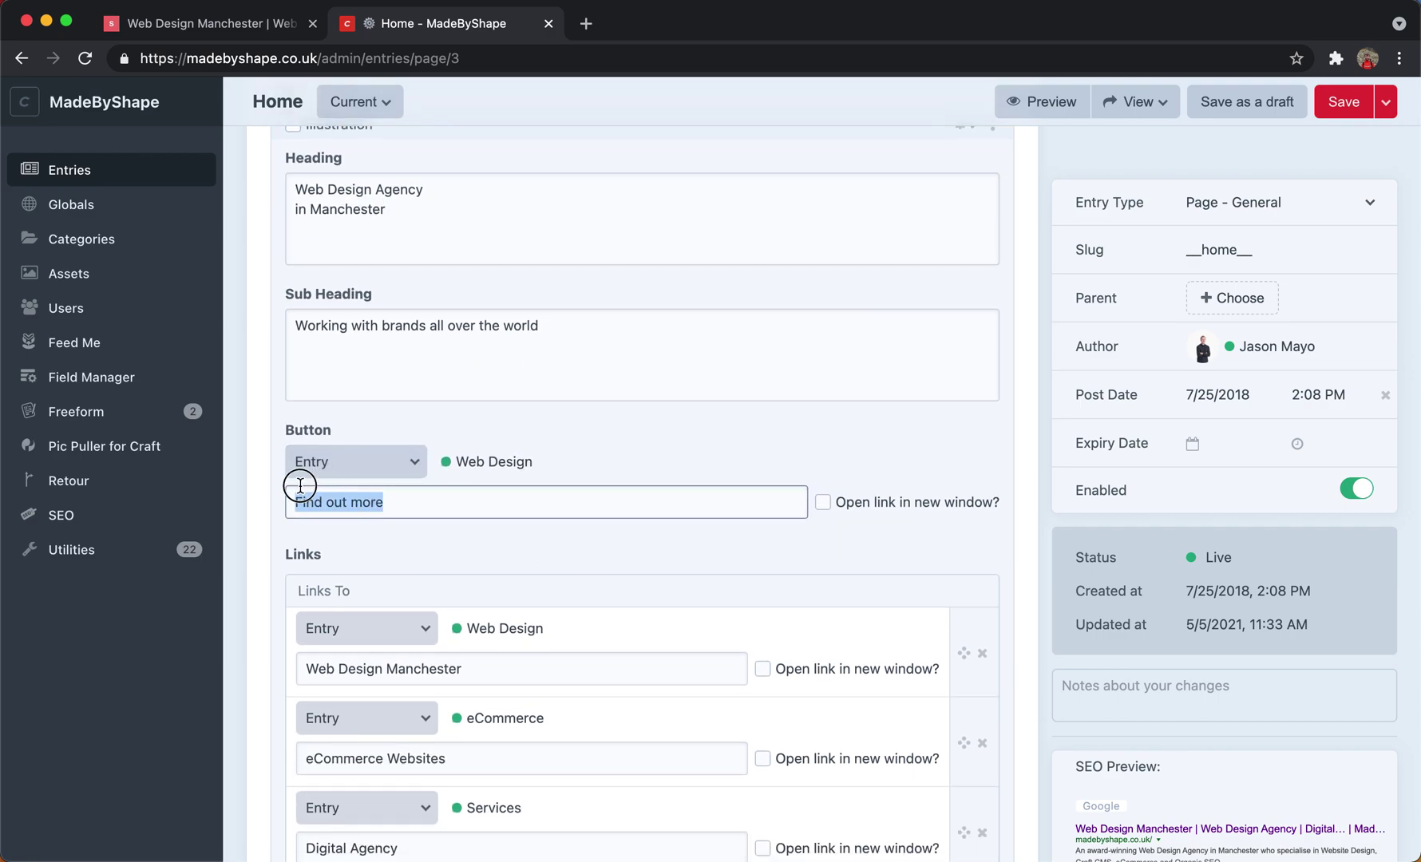
{"action": "left_click", "coordinate": [392, 500]}
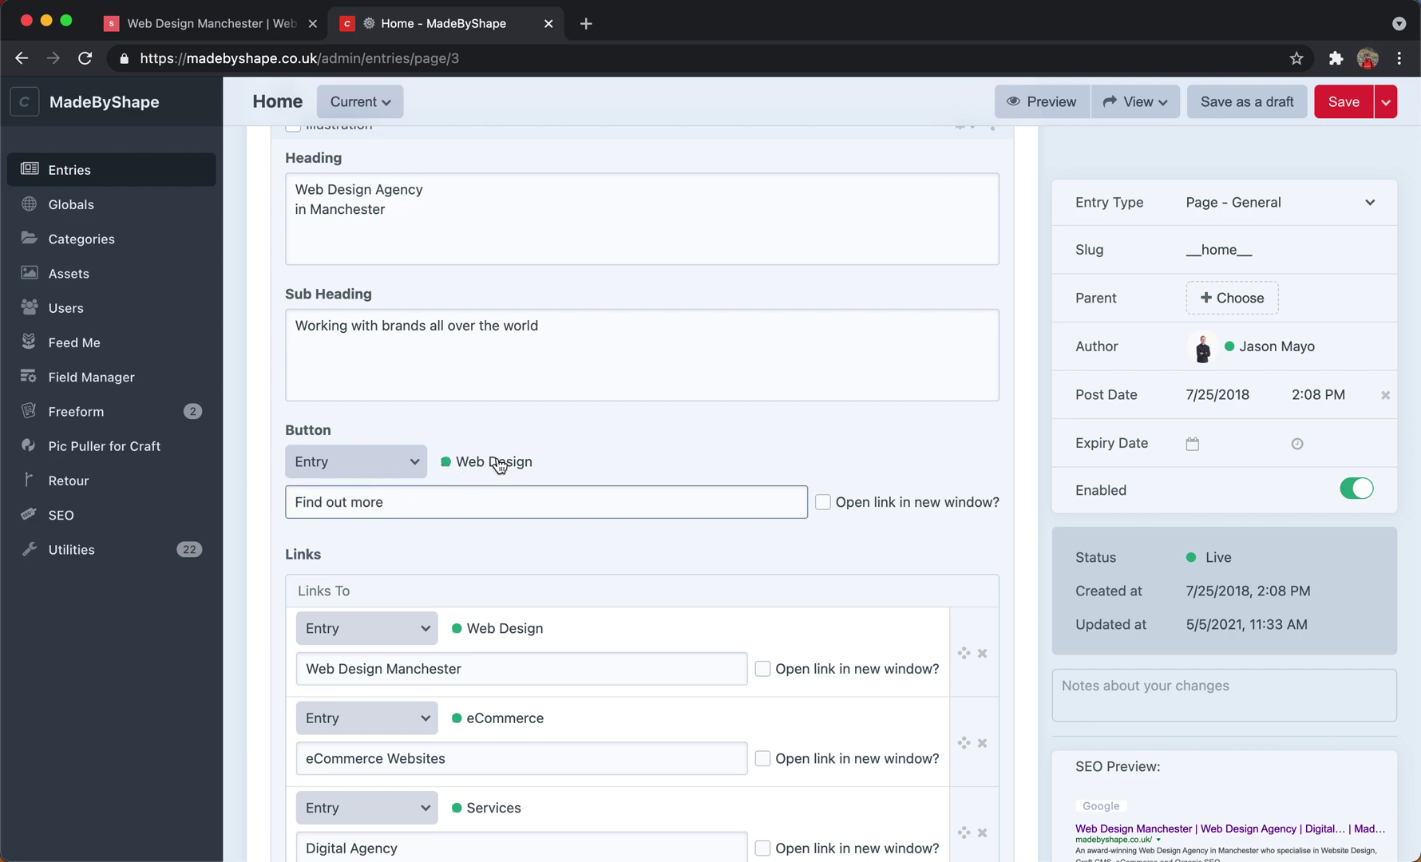
{"action": "left_click", "coordinate": [329, 464]}
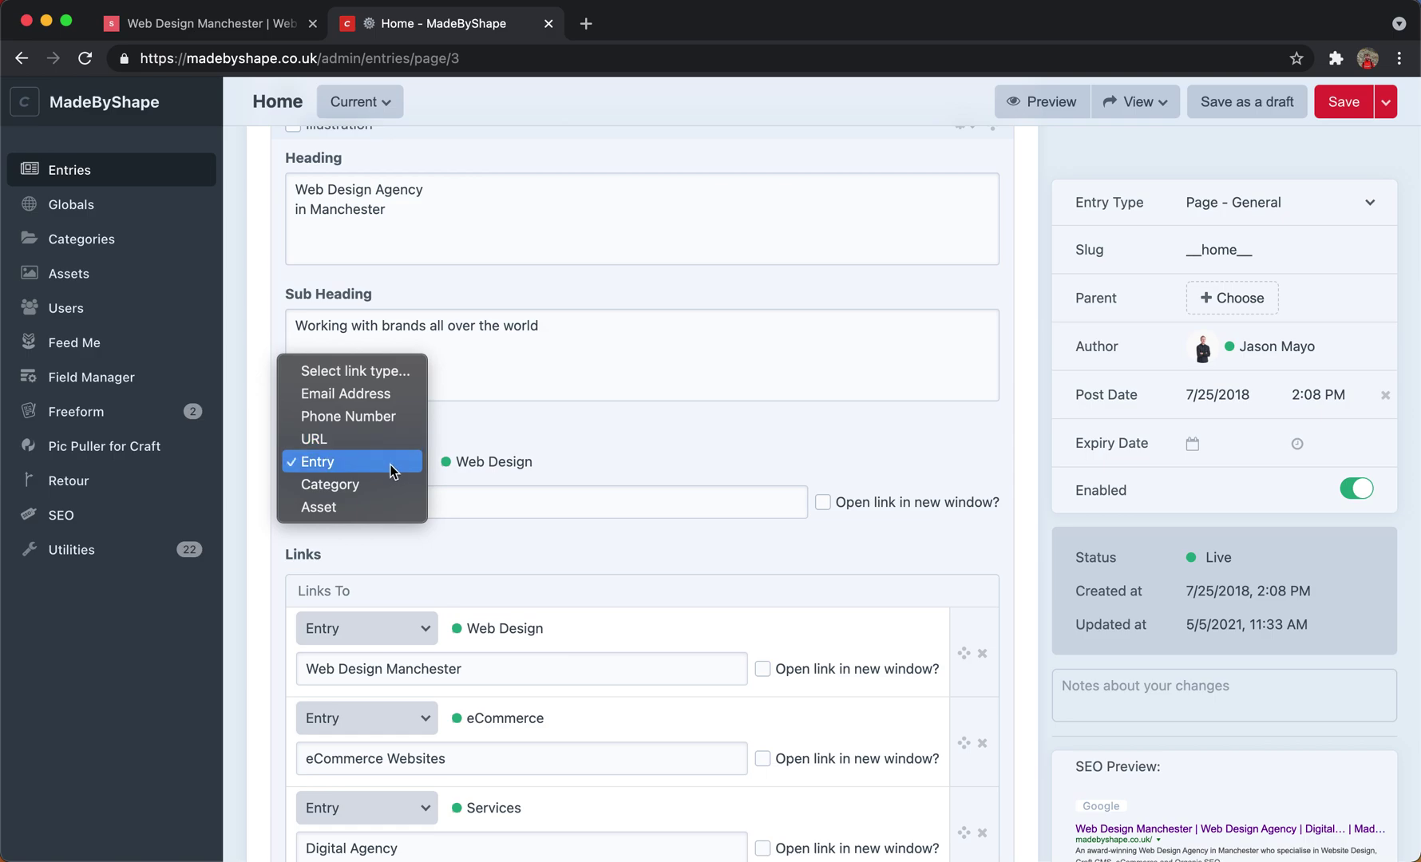
{"action": "left_click", "coordinate": [638, 502]}
{"action": "scroll", "coordinate": [777, 517], "scroll_direction": "down", "scroll_amount": 2}
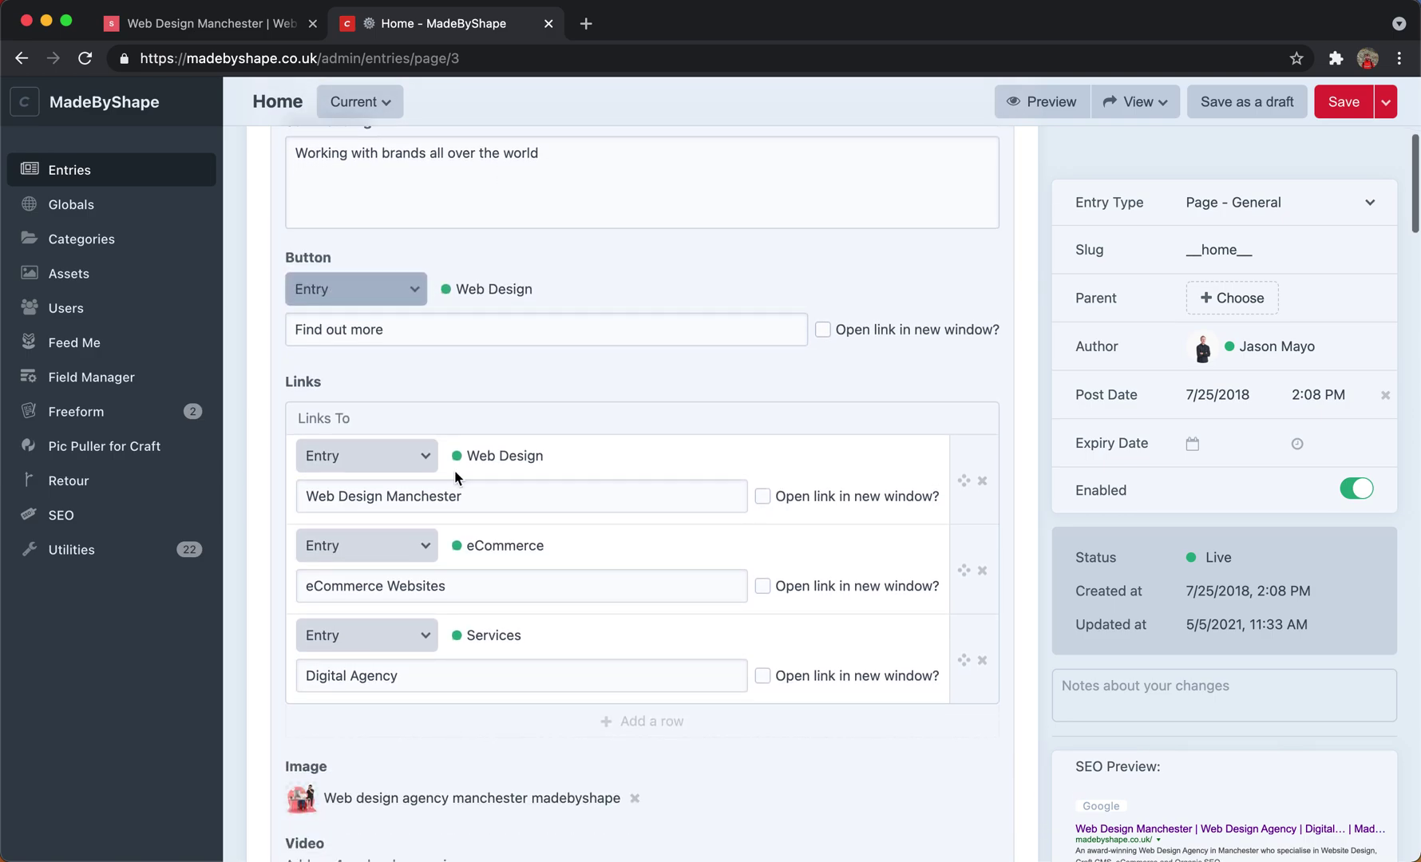
{"action": "left_click", "coordinate": [235, 36]}
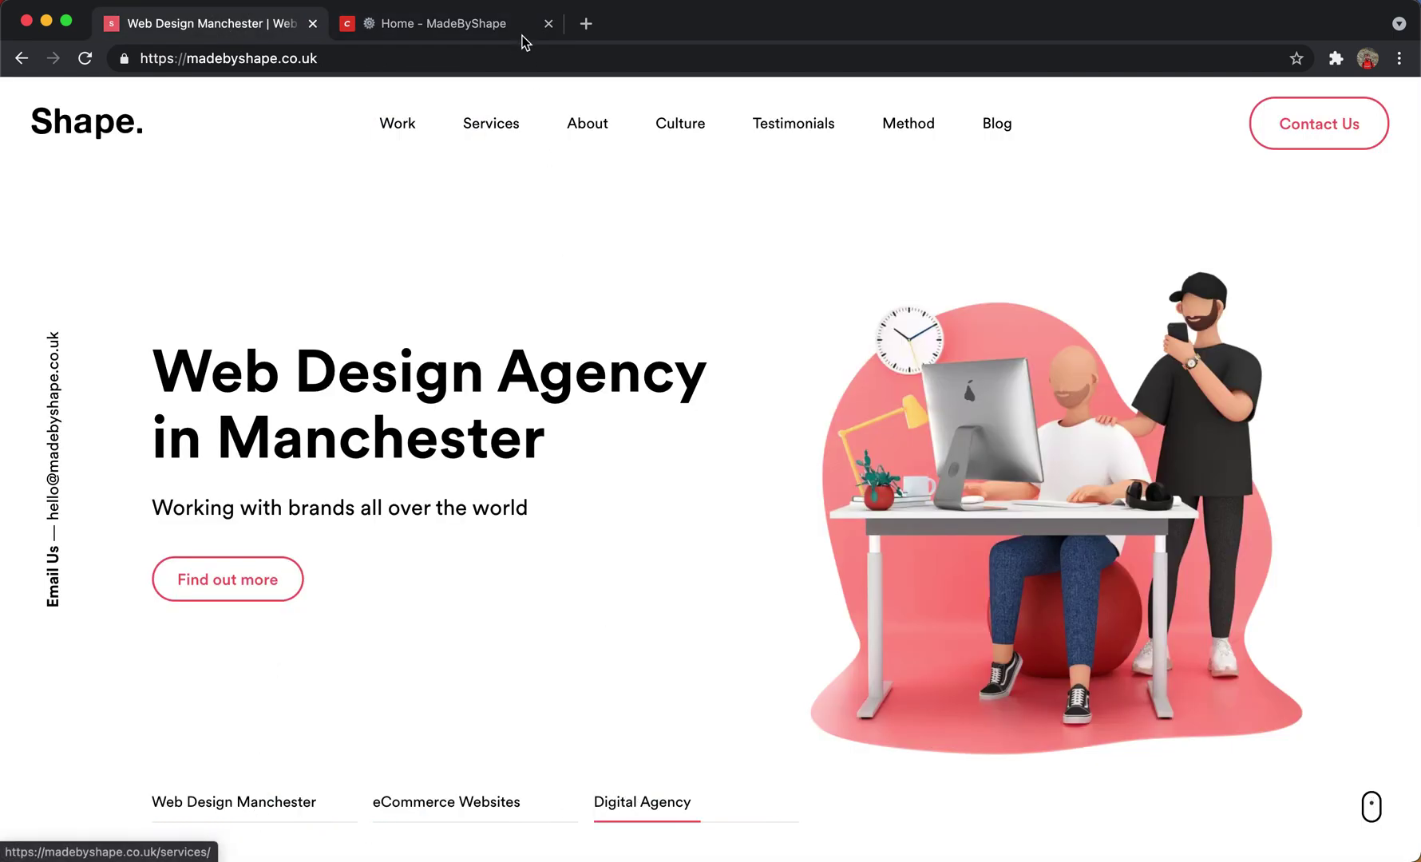
{"action": "left_click", "coordinate": [479, 25]}
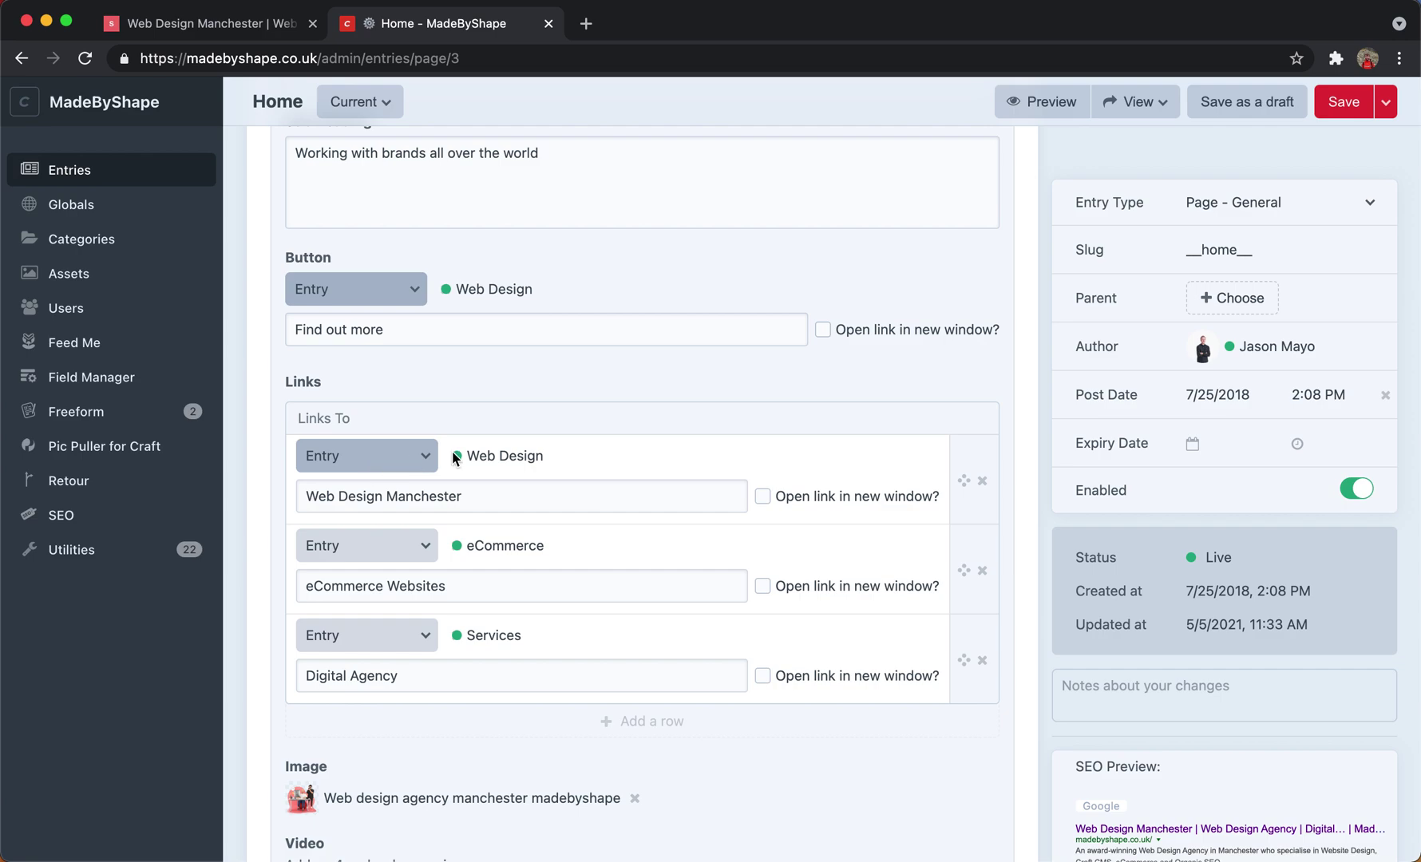
{"action": "scroll", "coordinate": [471, 495], "scroll_direction": "down", "scroll_amount": 5}
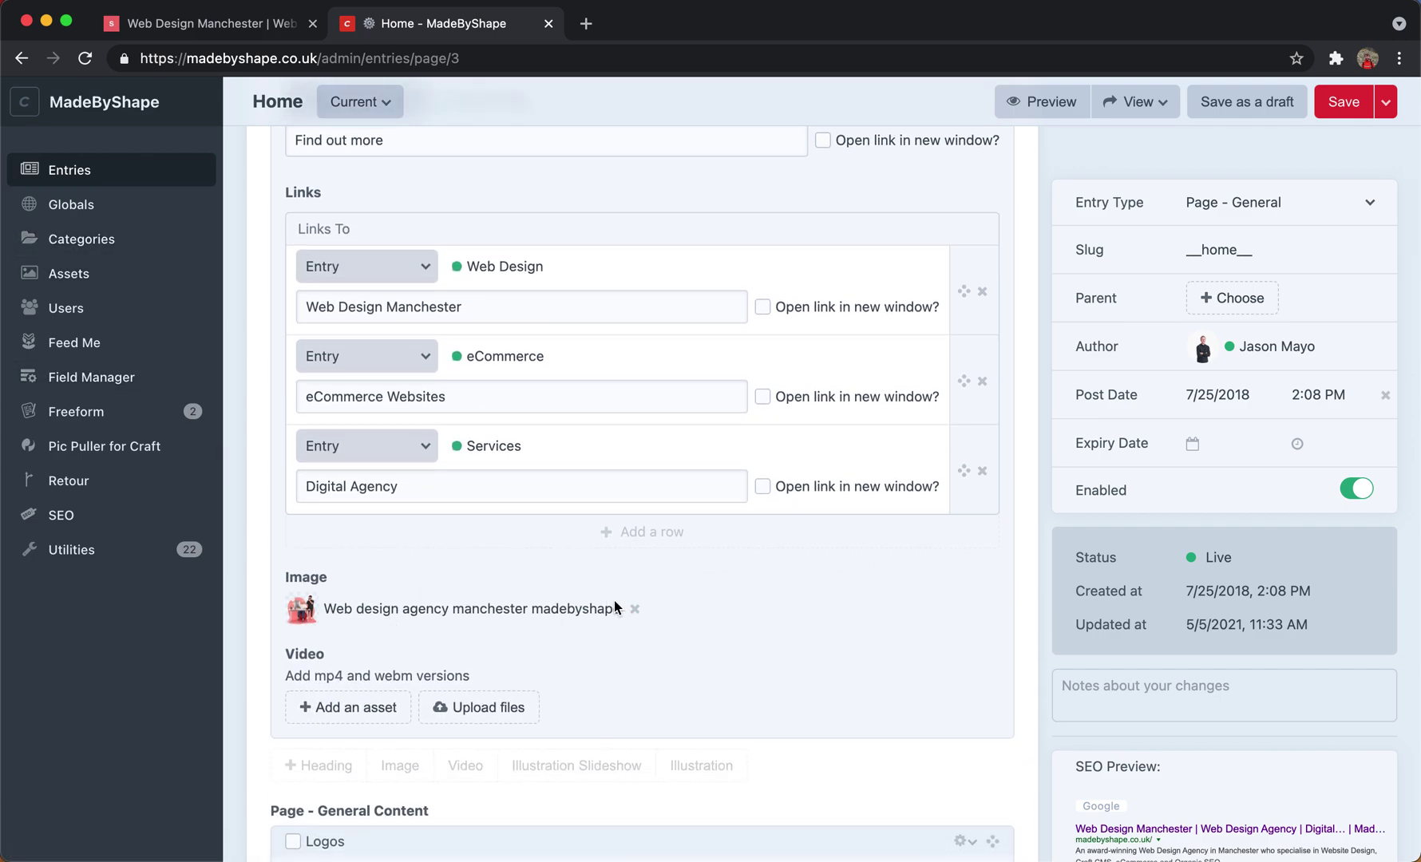
{"action": "left_click", "coordinate": [634, 610]}
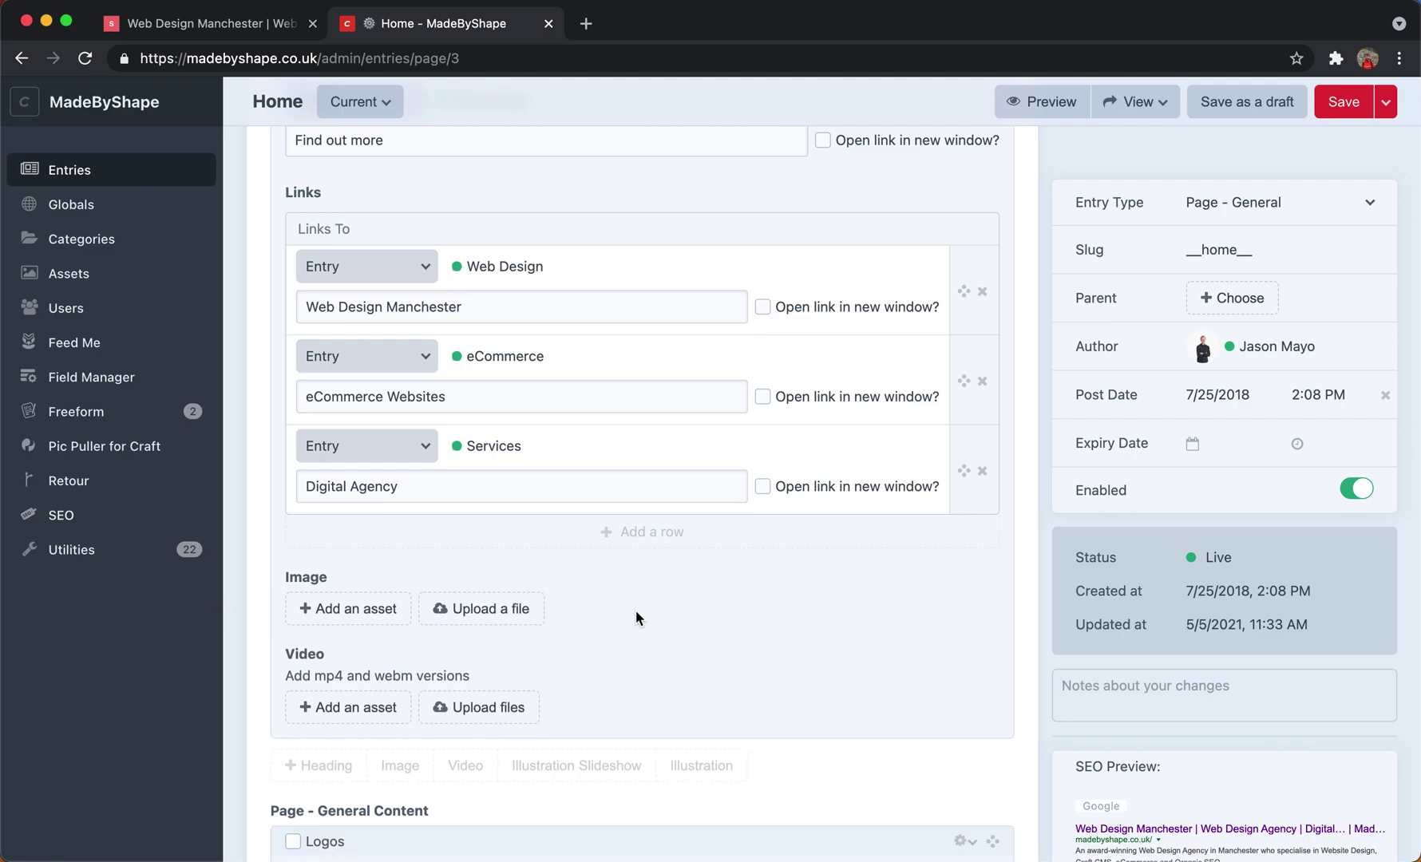
{"action": "left_click", "coordinate": [344, 620]}
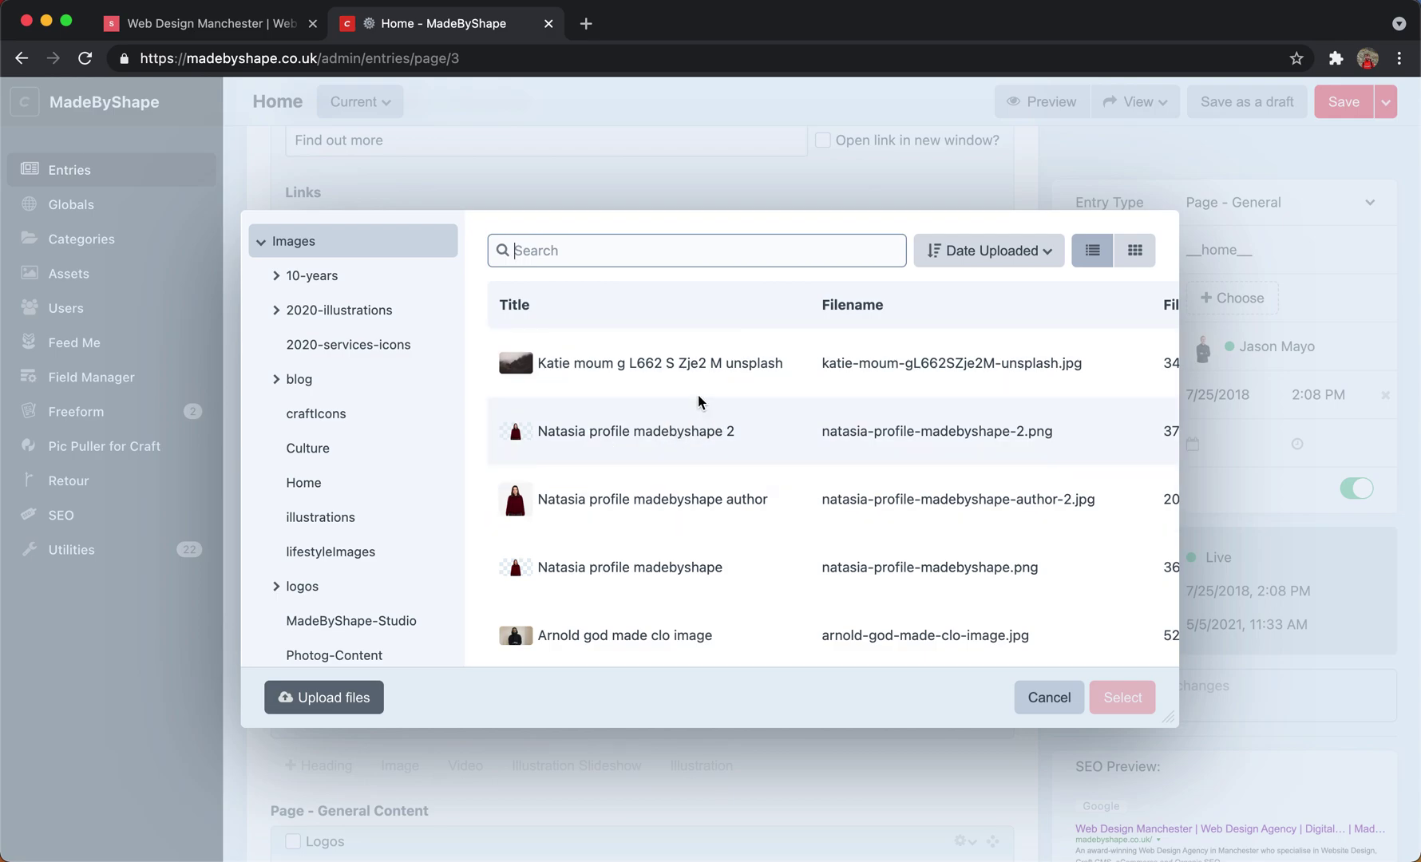
{"action": "double_click", "coordinate": [679, 382]}
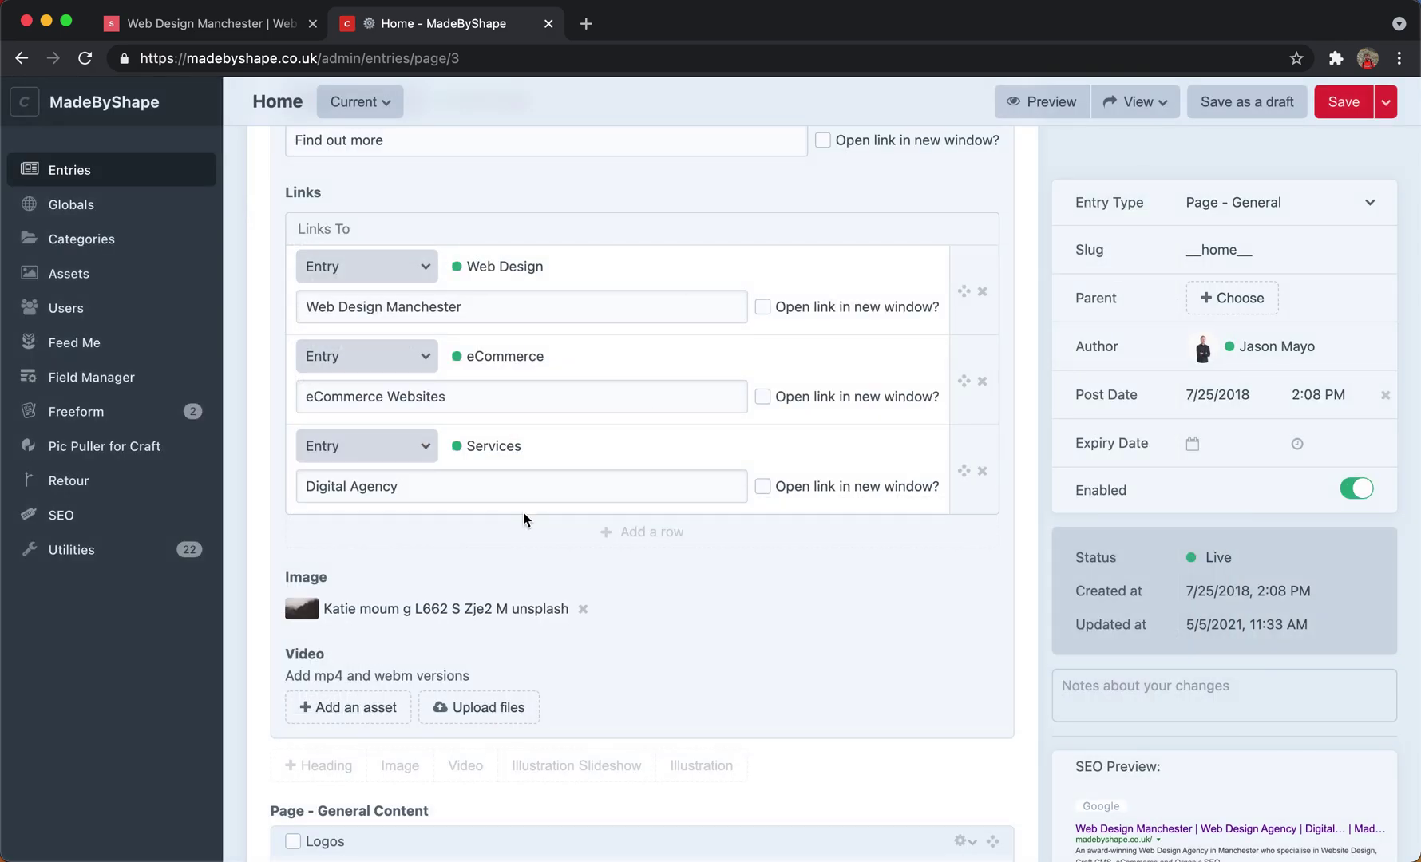
{"action": "left_click", "coordinate": [581, 609]}
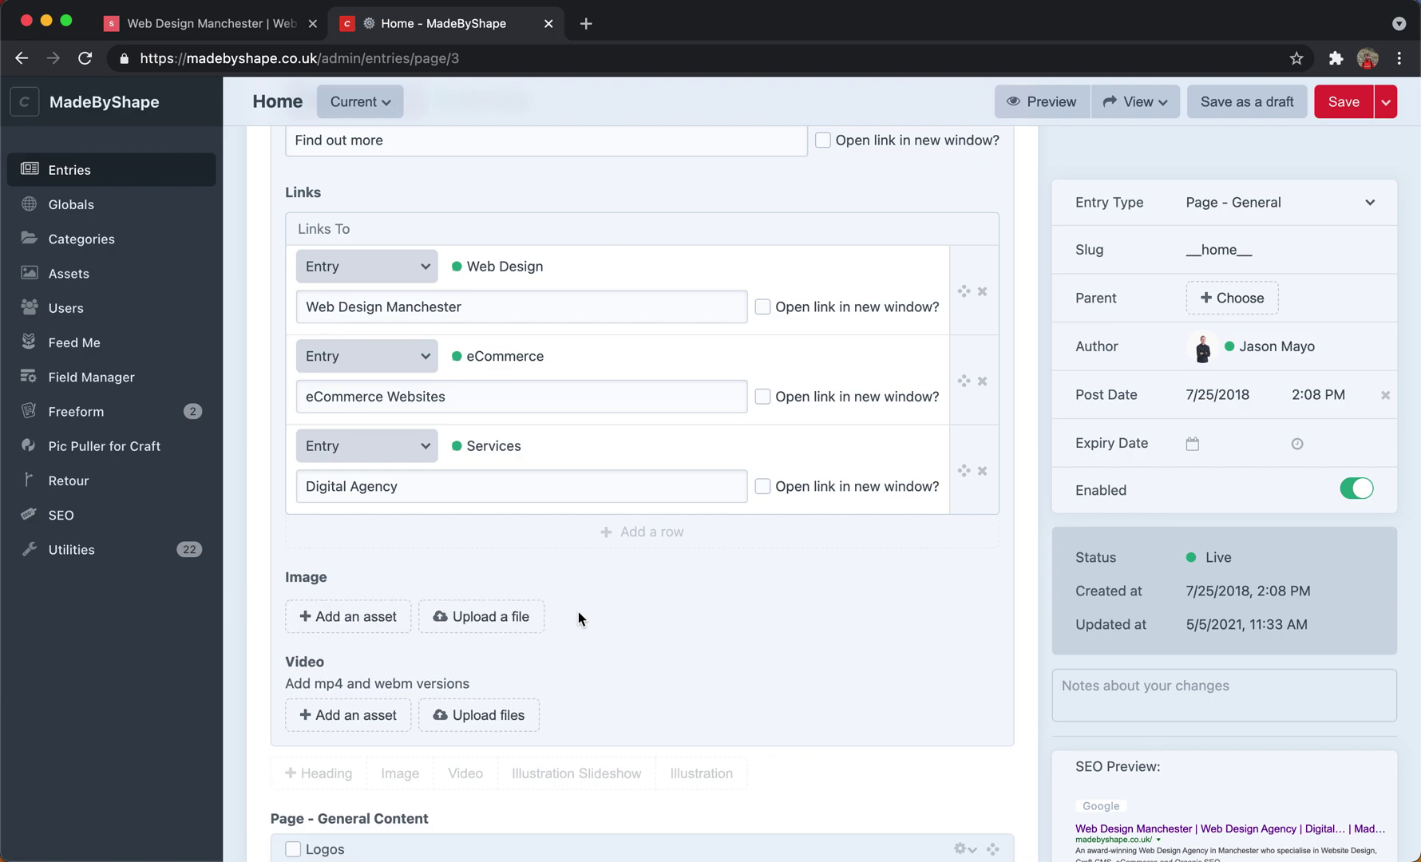
Scroll the entry, then select the agency heading on the live homepage for comparison.
{"action": "scroll", "coordinate": [653, 640], "scroll_direction": "down", "scroll_amount": 5}
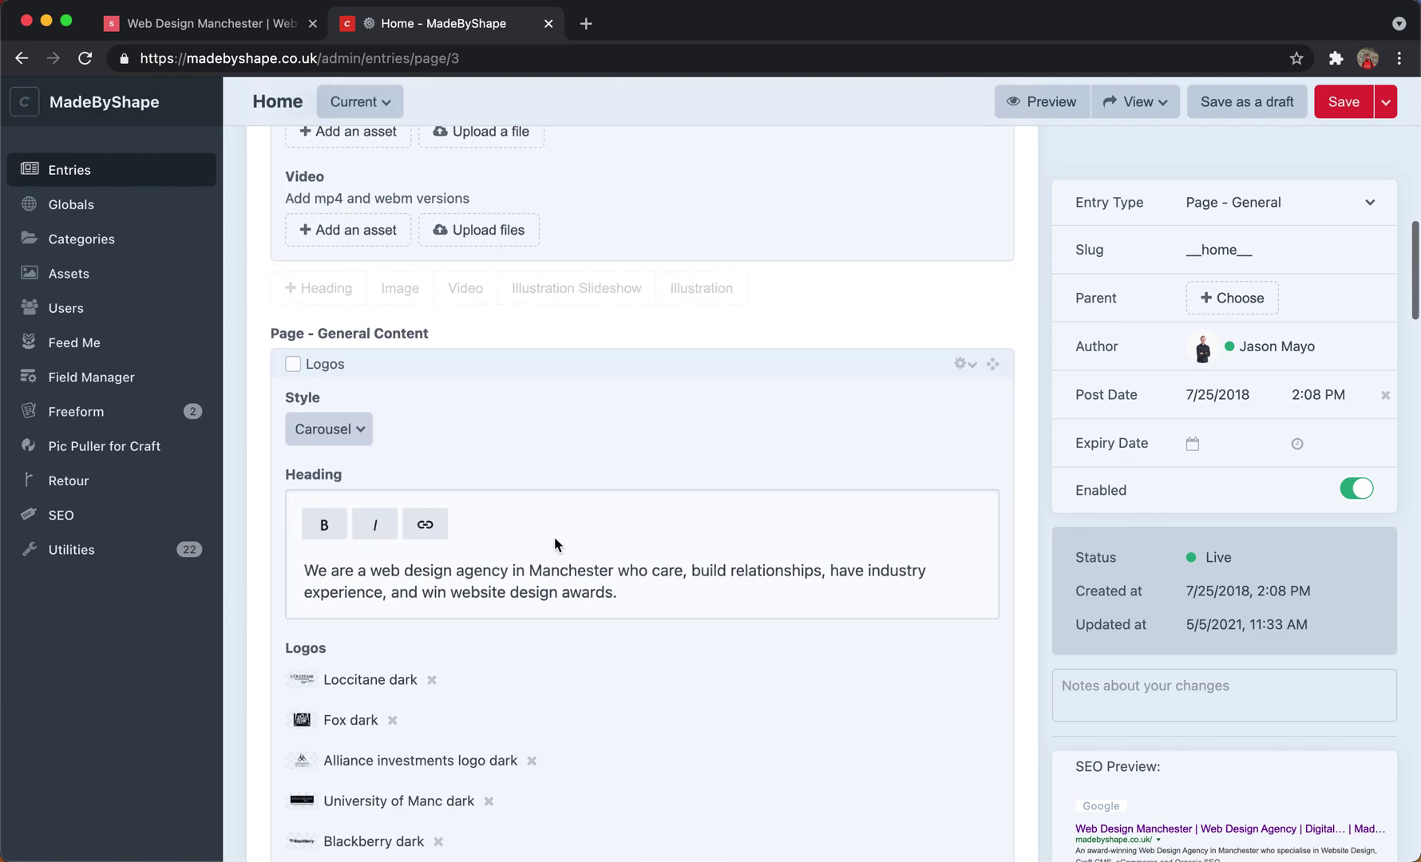
{"action": "scroll", "coordinate": [554, 537], "scroll_direction": "down", "scroll_amount": 2}
{"action": "scroll", "coordinate": [554, 537], "scroll_direction": "down", "scroll_amount": 1}
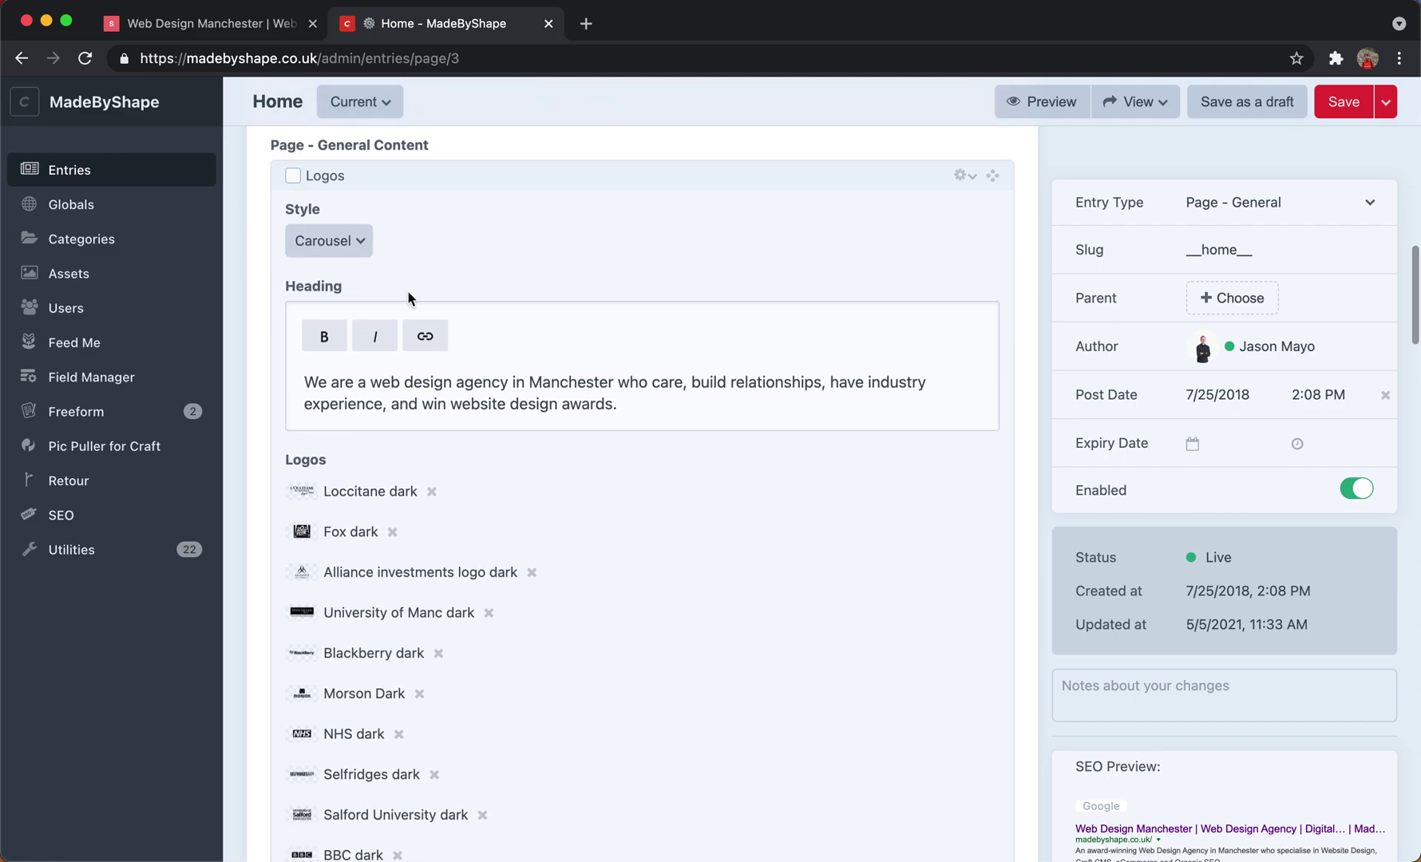
{"action": "left_click", "coordinate": [251, 32]}
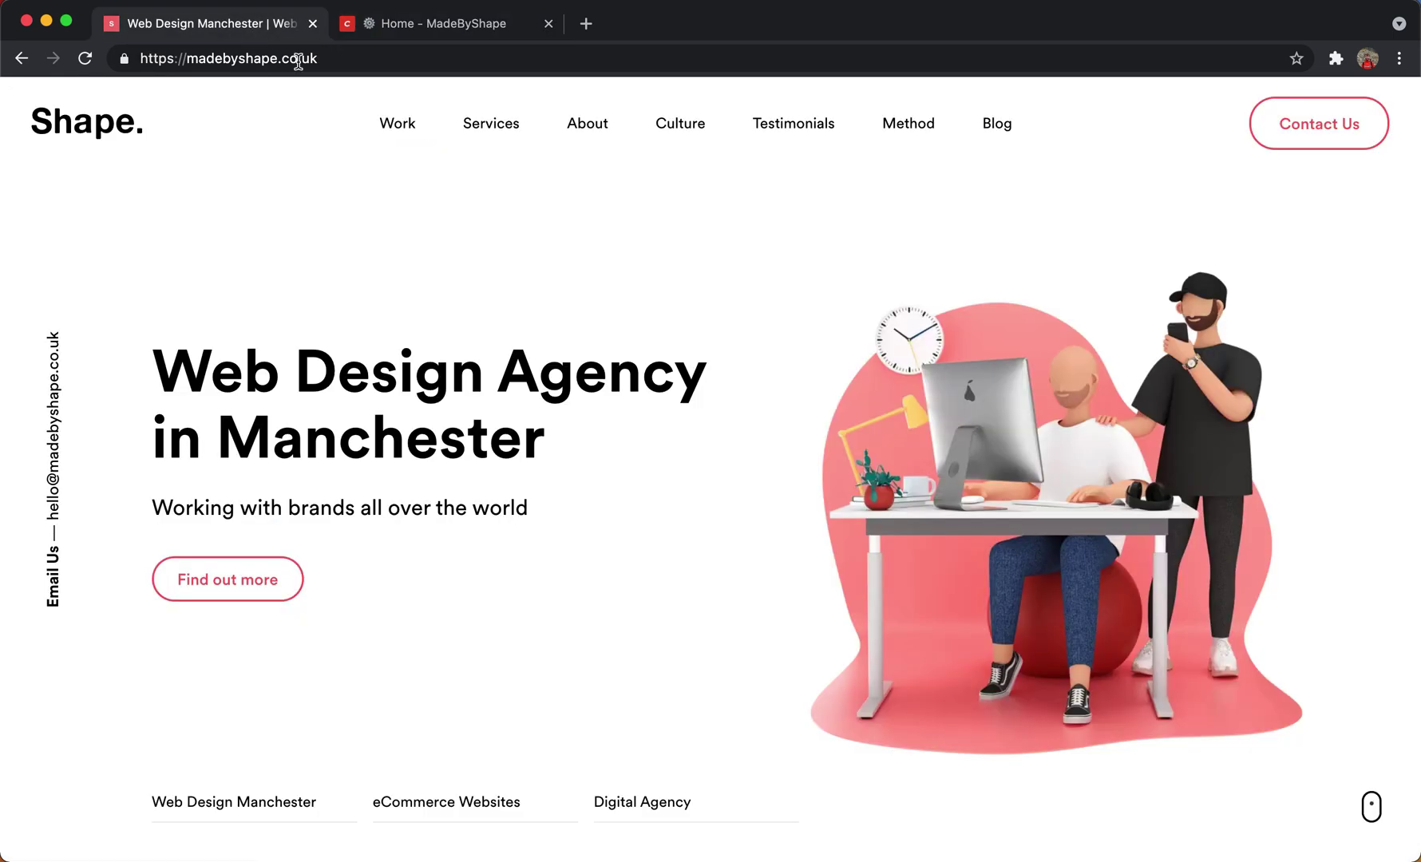
{"action": "scroll", "coordinate": [842, 618], "scroll_direction": "down", "scroll_amount": 6}
{"action": "scroll", "coordinate": [843, 617], "scroll_direction": "down", "scroll_amount": 2}
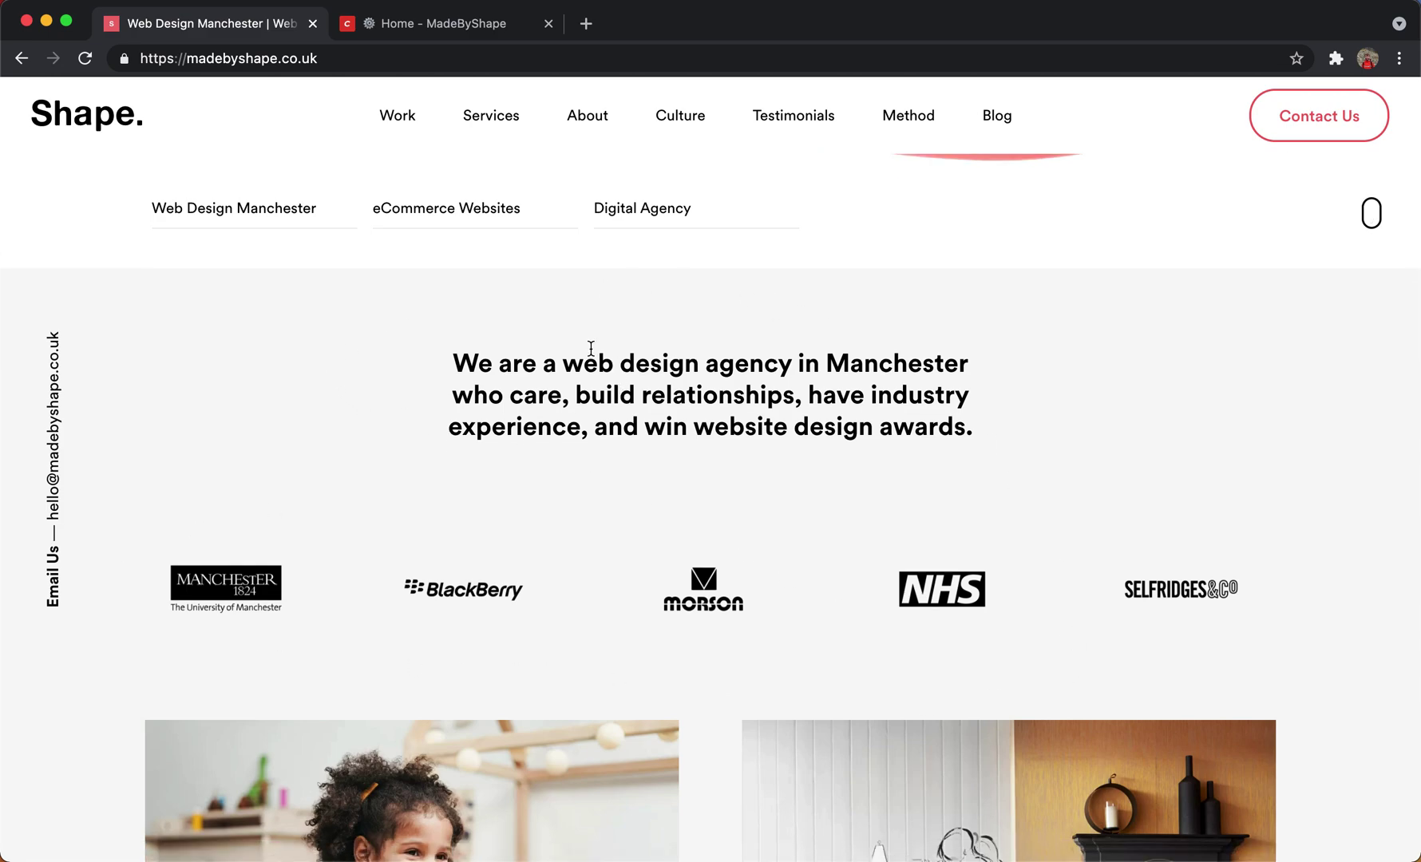
{"action": "left_click_drag", "start_coordinate": [453, 351], "coordinate": [869, 450]}
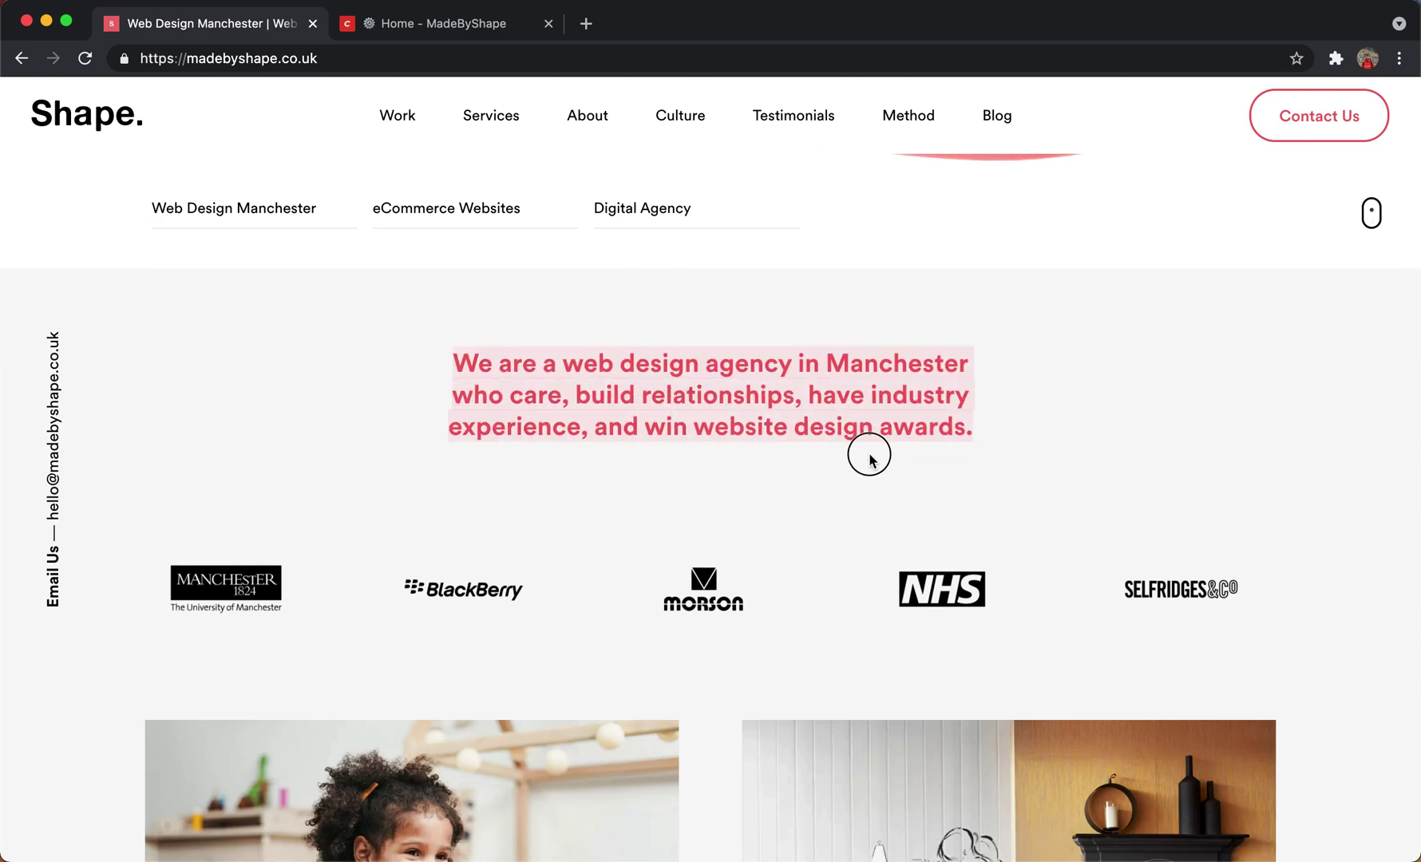
{"action": "left_click", "coordinate": [864, 455]}
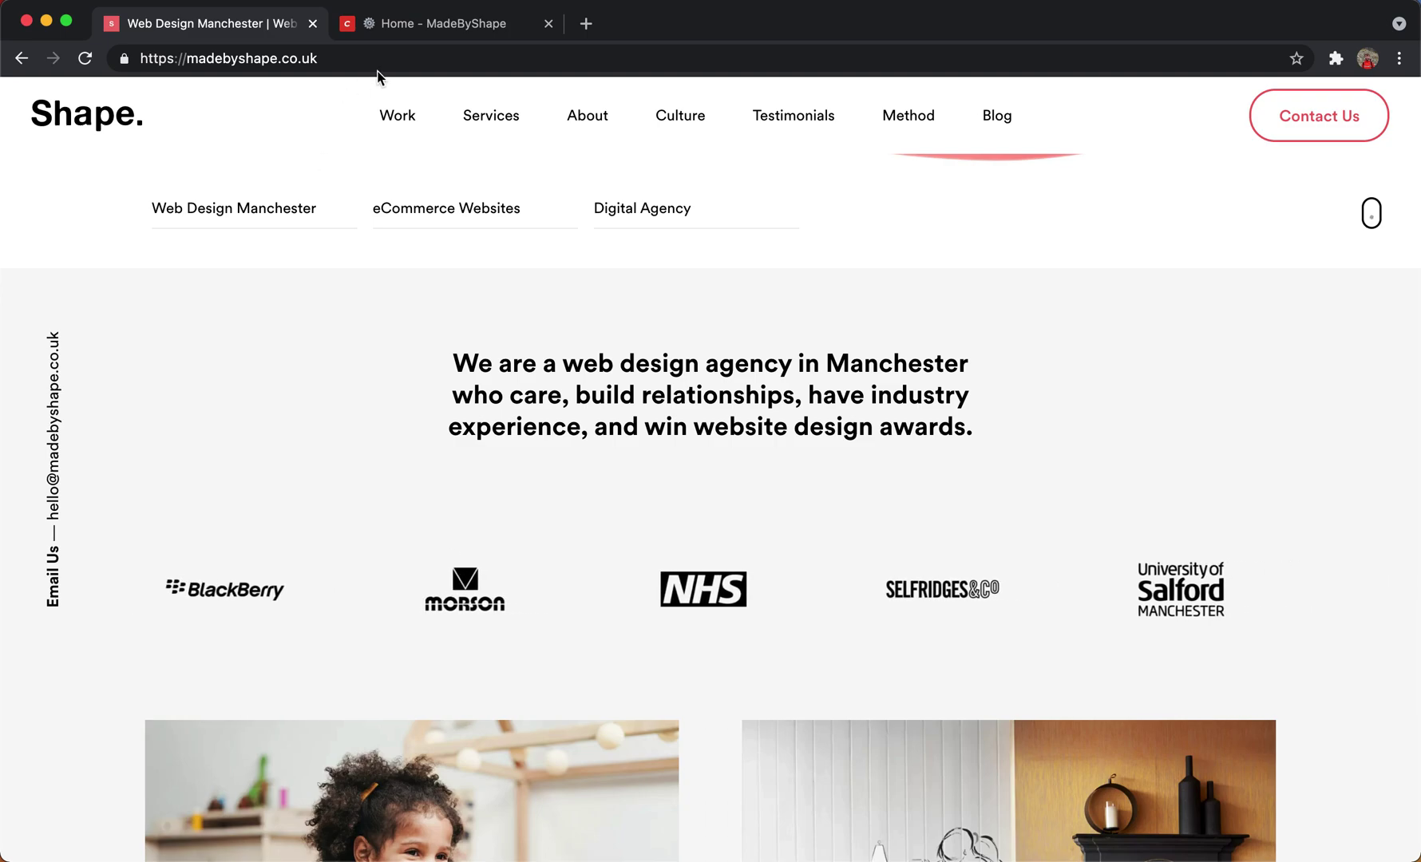
Back in the Home entry, drag the Morson Dark logo below NHS dark.
{"action": "left_click", "coordinate": [391, 38]}
{"action": "scroll", "coordinate": [562, 599], "scroll_direction": "down", "scroll_amount": 1}
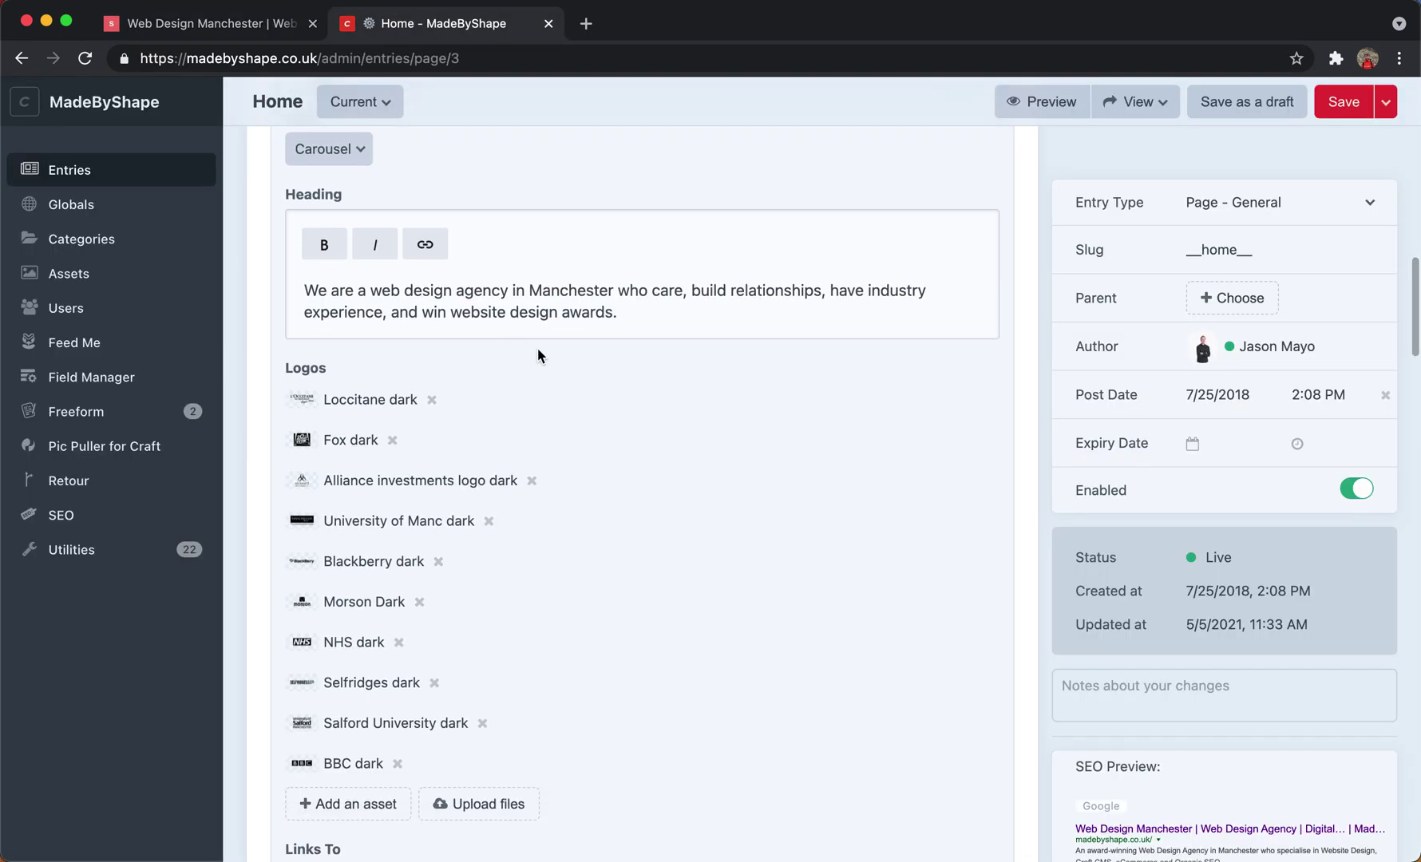
{"action": "left_click_drag", "start_coordinate": [637, 319], "coordinate": [274, 273]}
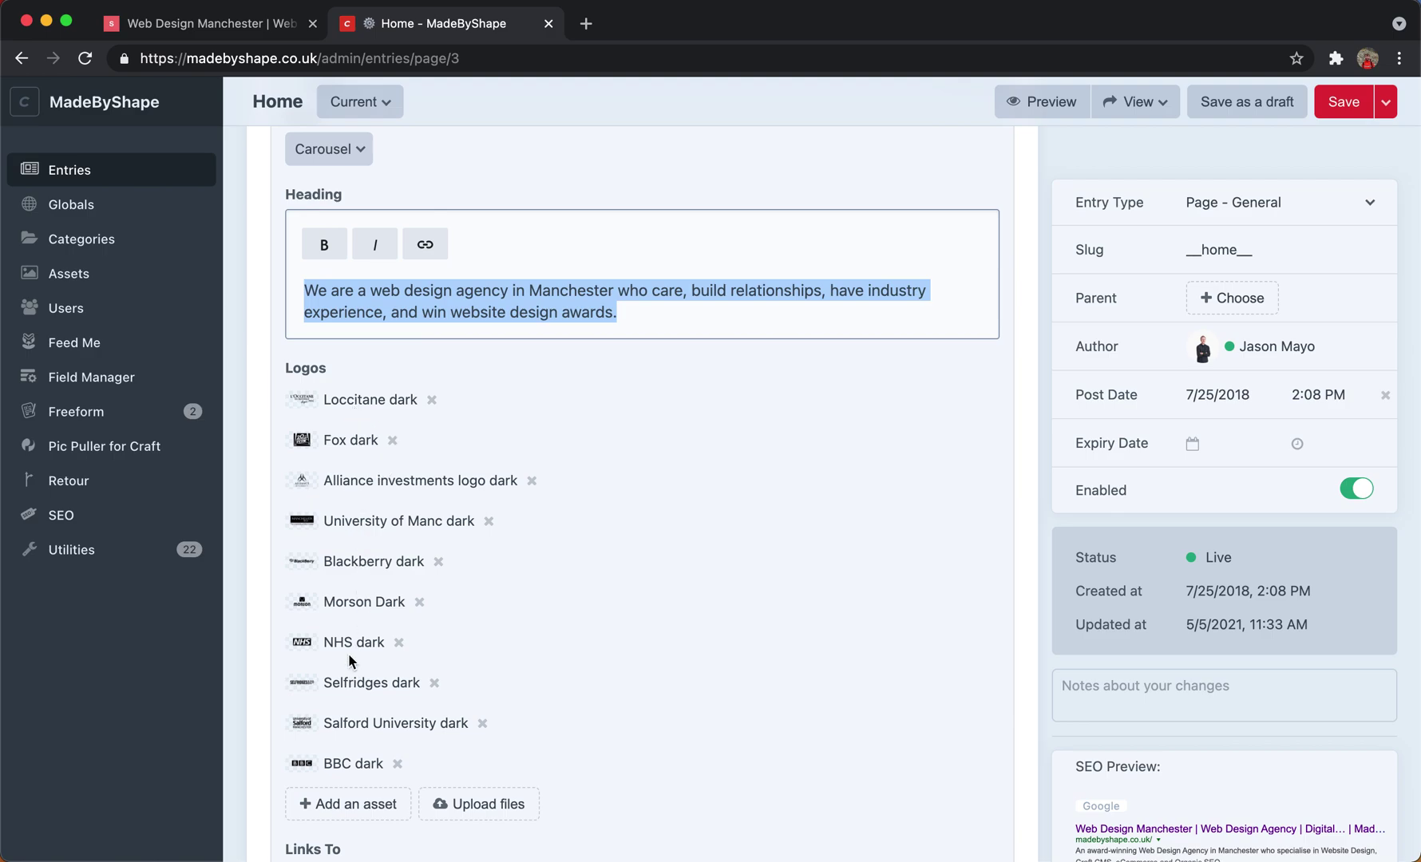
{"action": "left_click_drag", "start_coordinate": [346, 605], "coordinate": [380, 634]}
{"action": "scroll", "coordinate": [380, 635], "scroll_direction": "down", "scroll_amount": 3}
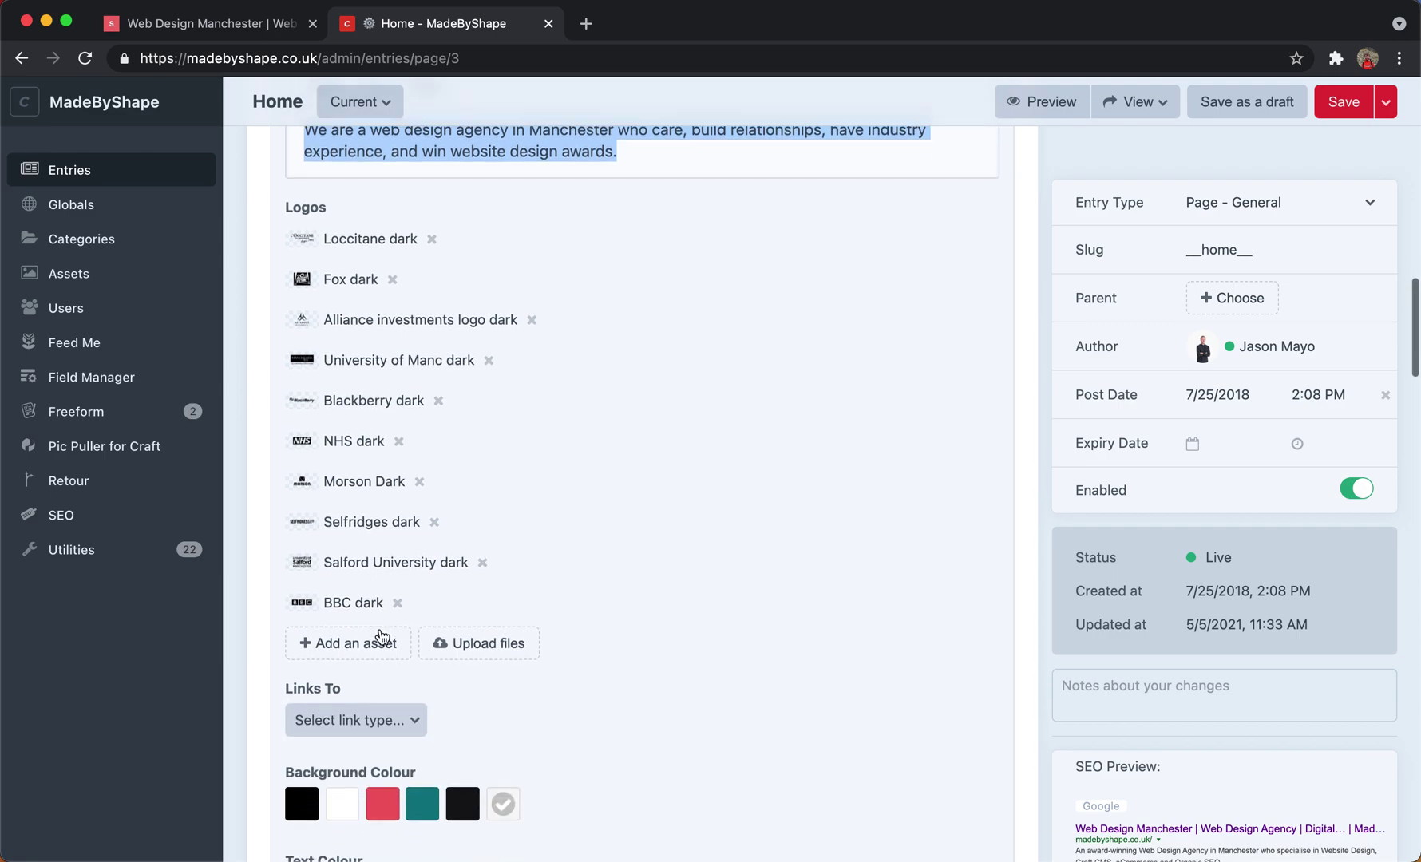
{"action": "scroll", "coordinate": [382, 636], "scroll_direction": "down", "scroll_amount": 3}
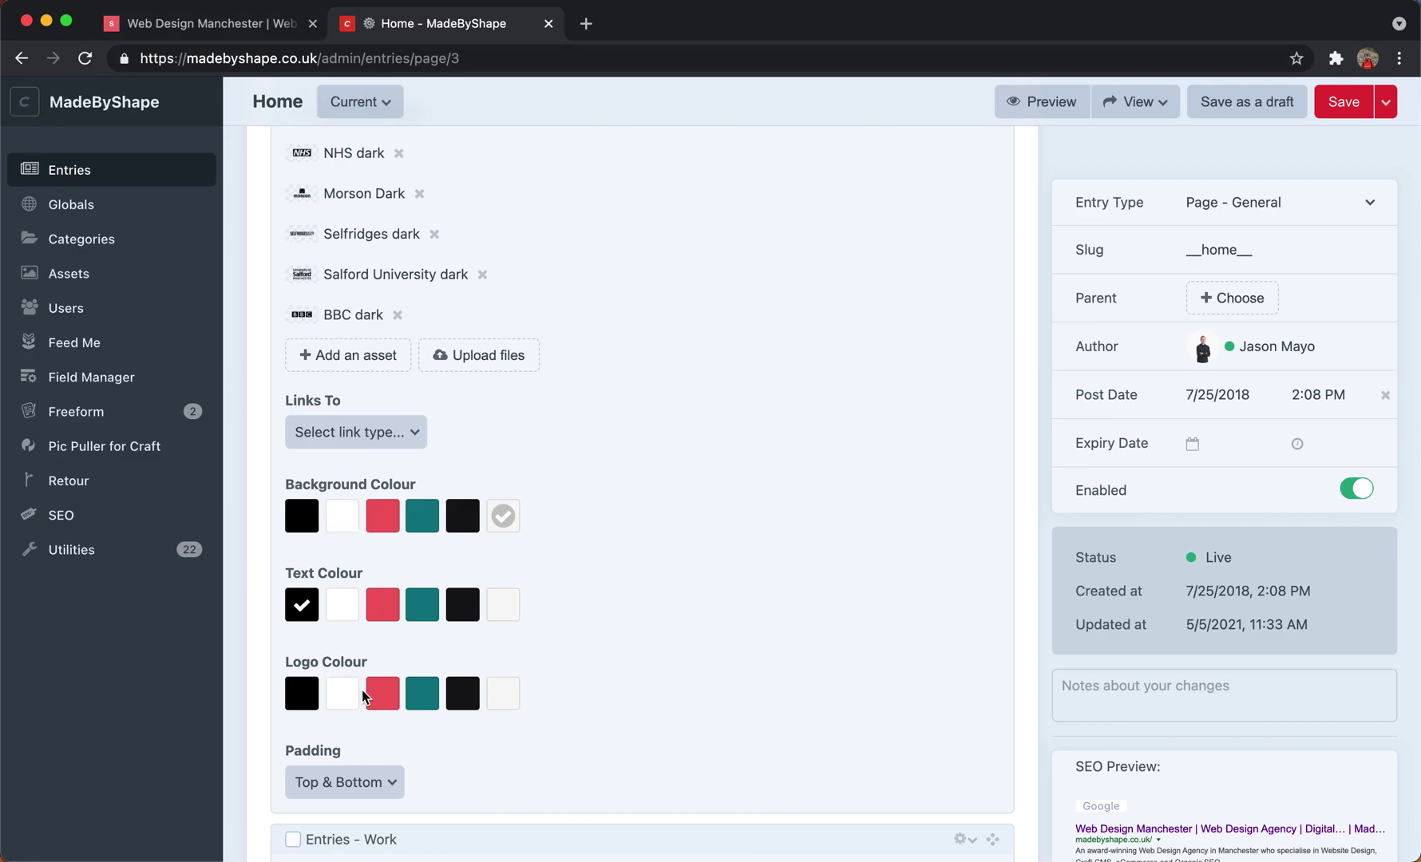
{"action": "left_click", "coordinate": [263, 24]}
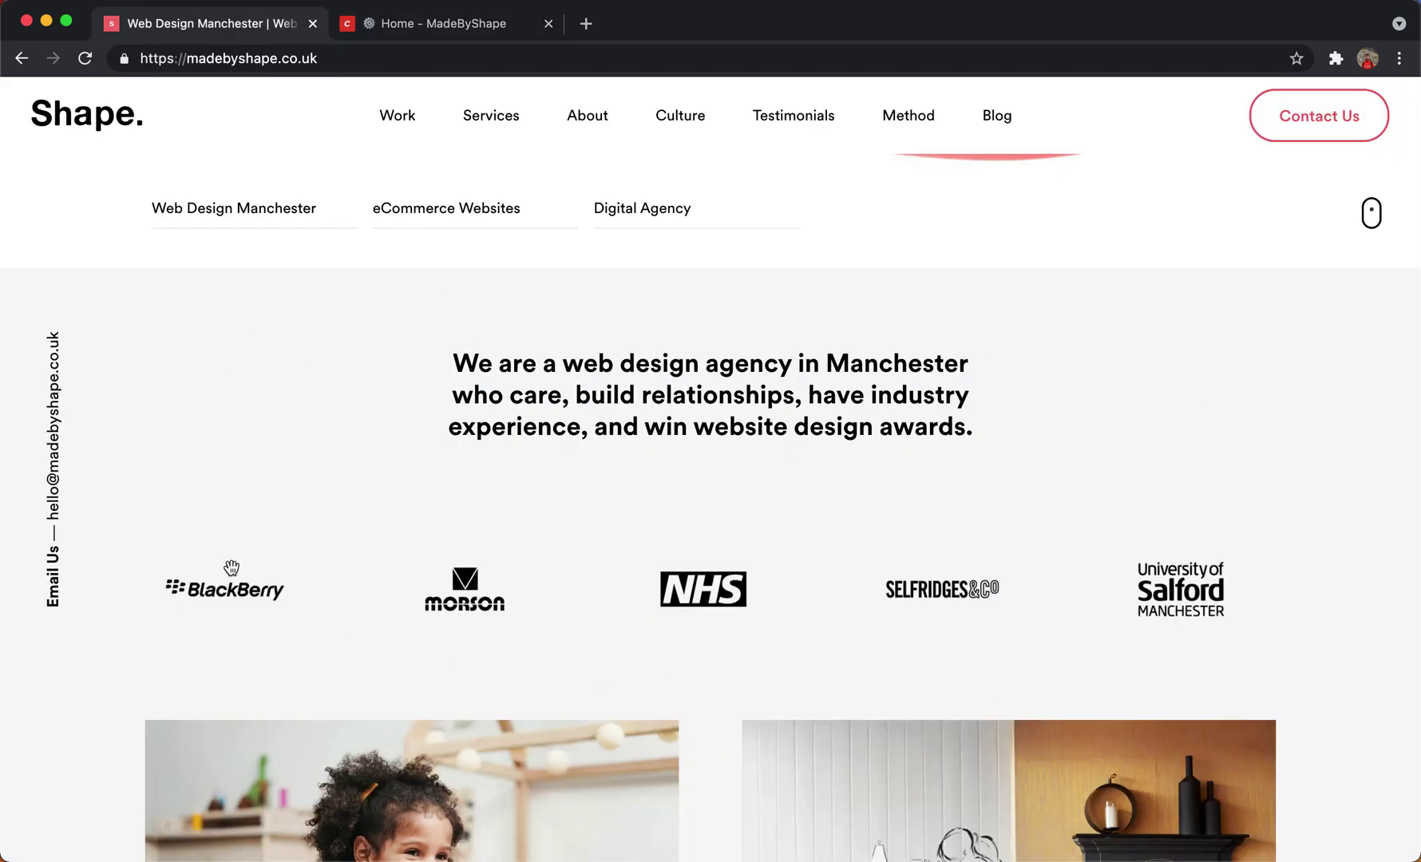
{"action": "left_click", "coordinate": [360, 11]}
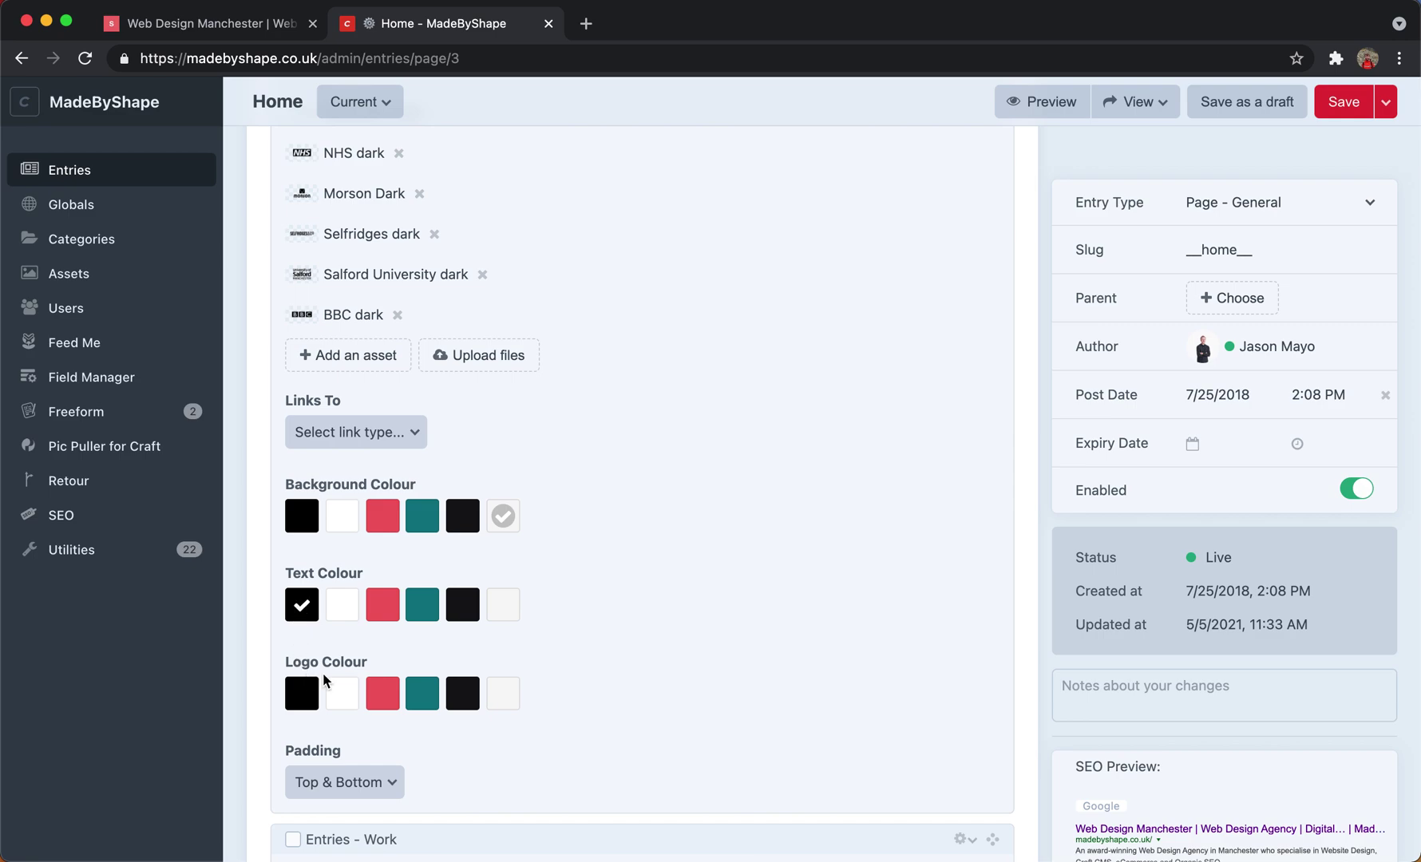
{"action": "scroll", "coordinate": [466, 659], "scroll_direction": "down", "scroll_amount": 1}
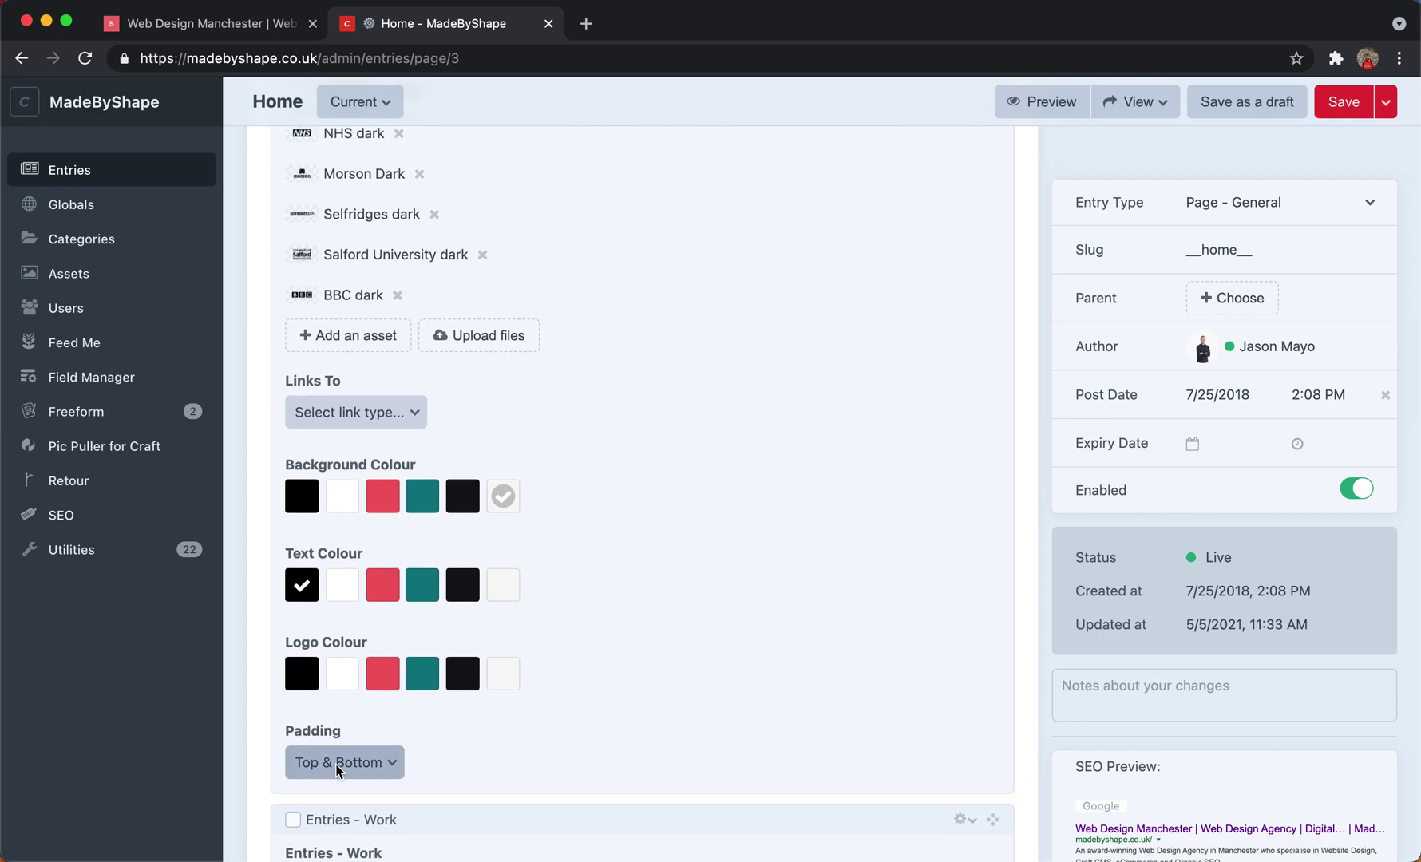
{"action": "left_click", "coordinate": [242, 31]}
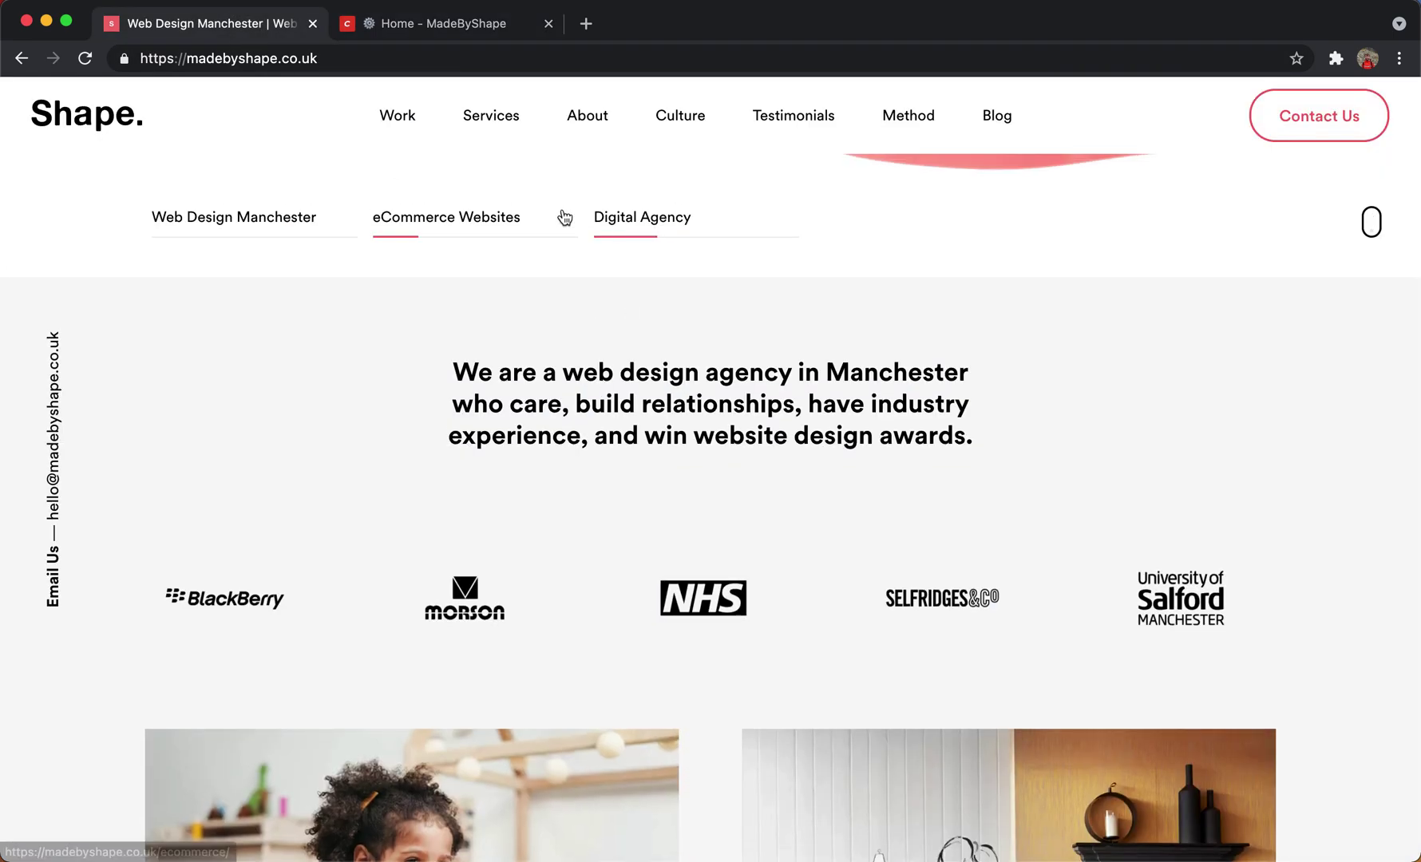
{"action": "left_click", "coordinate": [406, 31]}
{"action": "scroll", "coordinate": [431, 623], "scroll_direction": "down", "scroll_amount": 2}
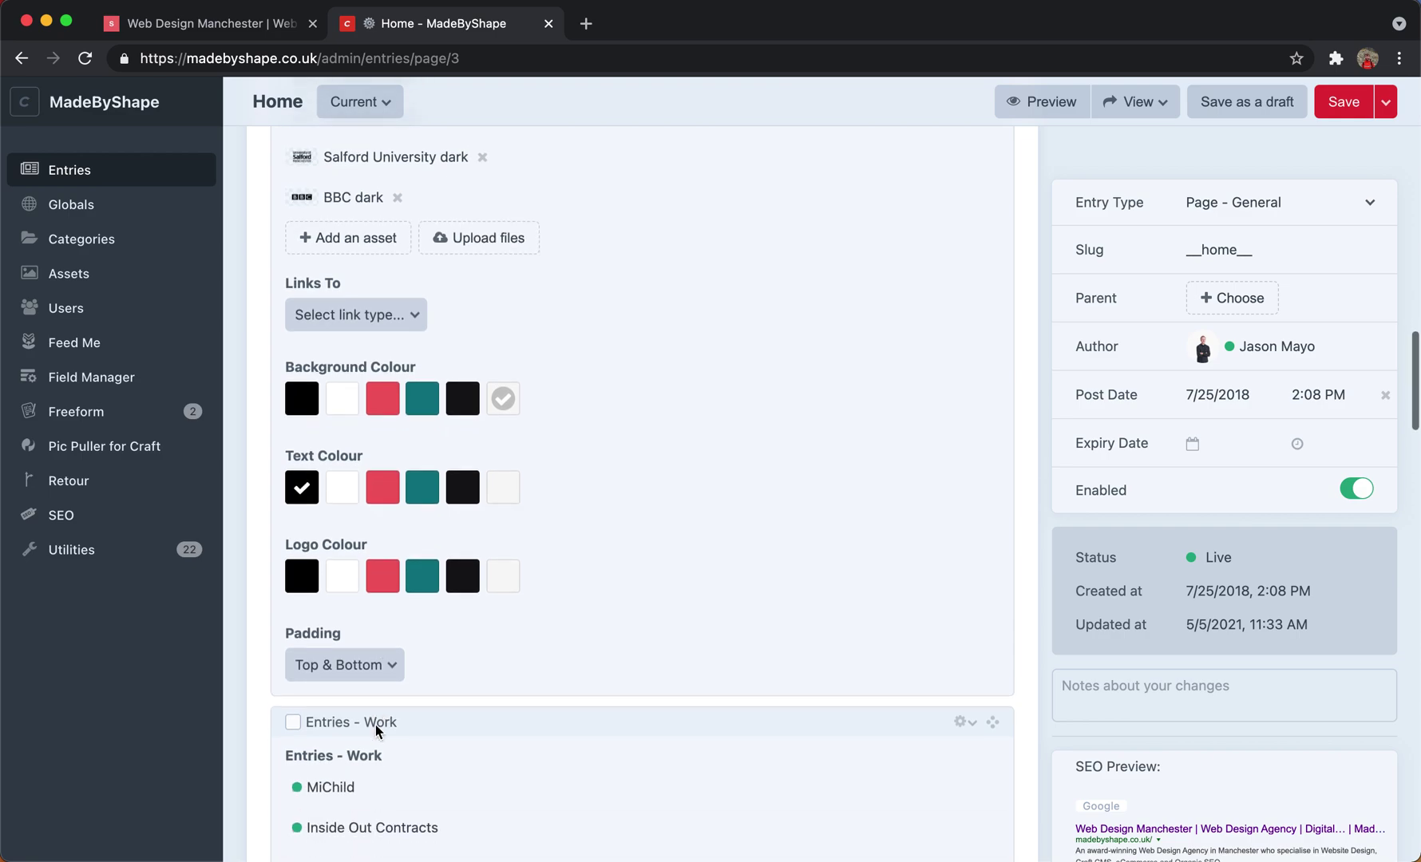
{"action": "left_click", "coordinate": [380, 666]}
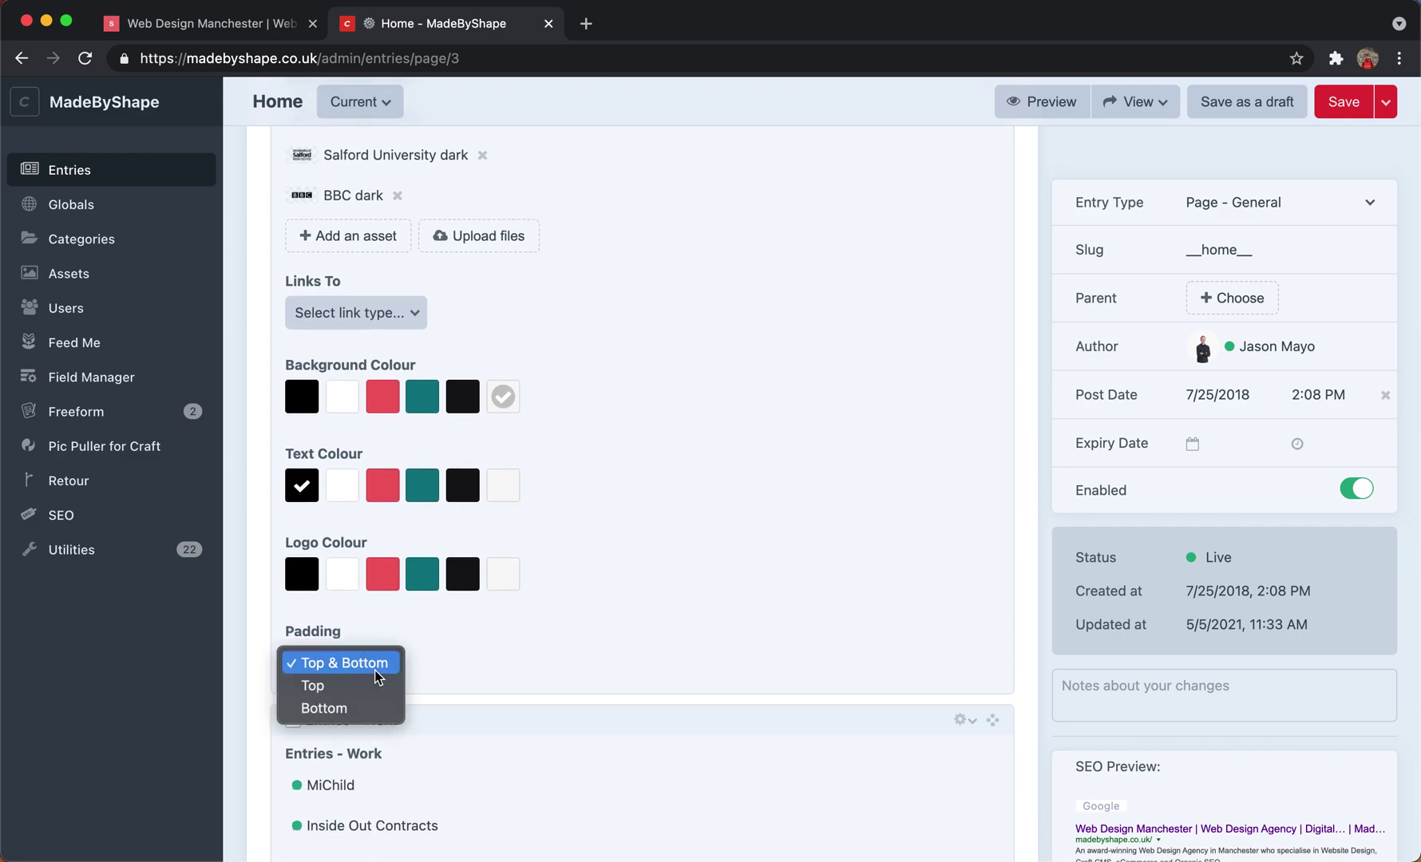
{"action": "left_click", "coordinate": [611, 665]}
{"action": "scroll", "coordinate": [611, 665], "scroll_direction": "down", "scroll_amount": 2}
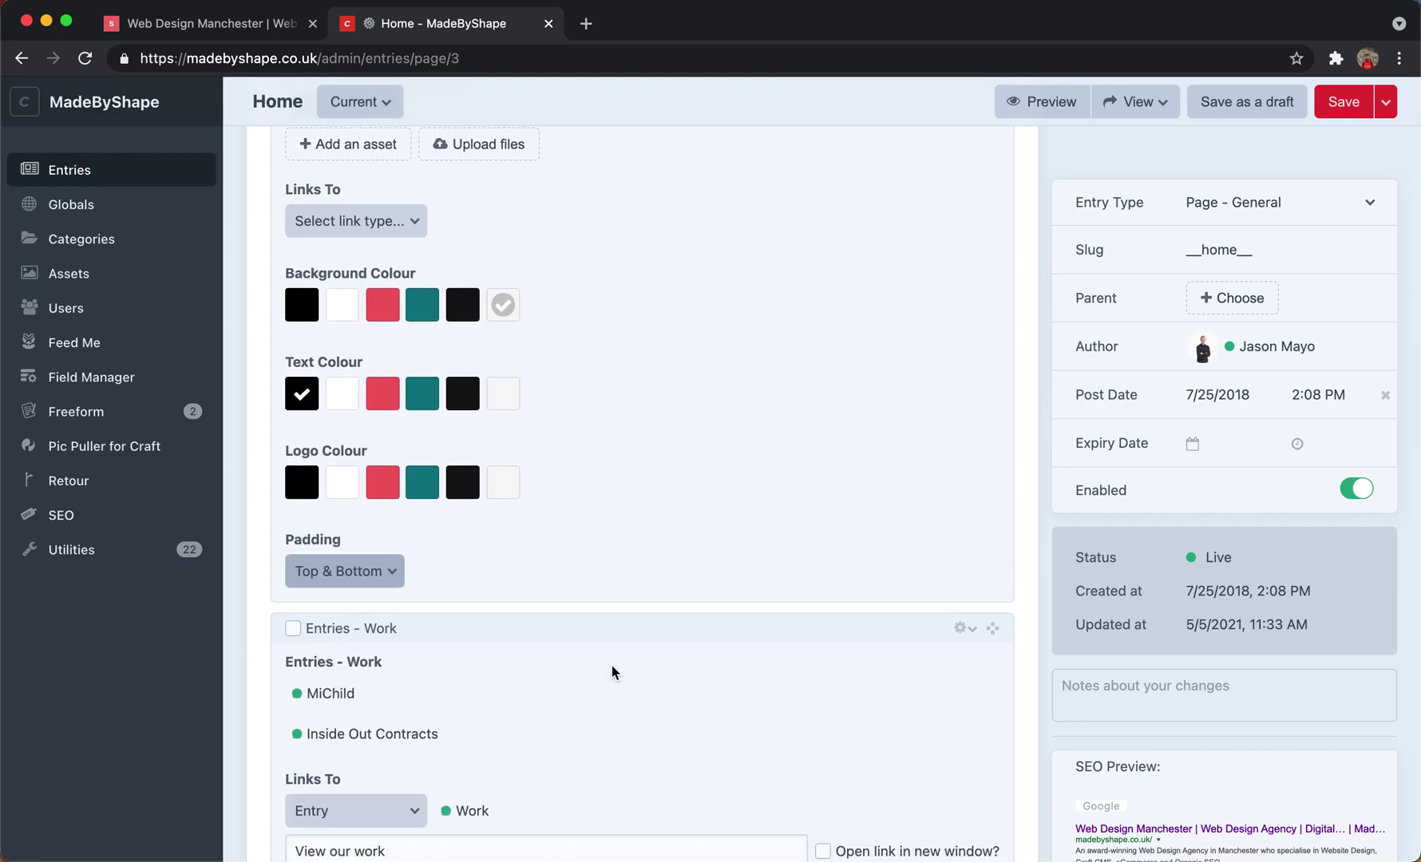
{"action": "scroll", "coordinate": [611, 665], "scroll_direction": "down", "scroll_amount": 3}
{"action": "scroll", "coordinate": [599, 643], "scroll_direction": "up", "scroll_amount": 12}
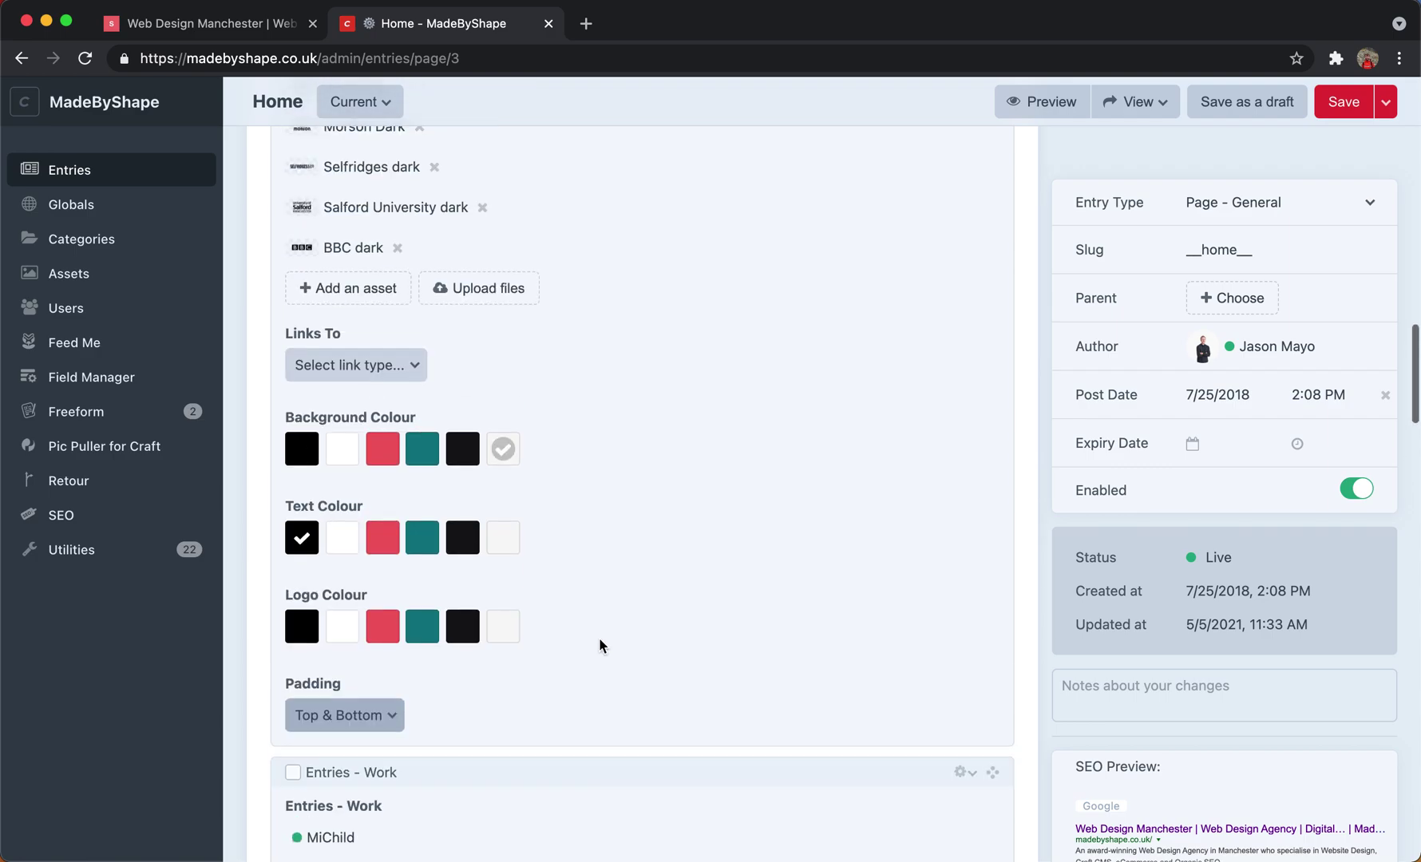
{"action": "scroll", "coordinate": [599, 644], "scroll_direction": "down", "scroll_amount": 11}
{"action": "scroll", "coordinate": [600, 645], "scroll_direction": "down", "scroll_amount": 4}
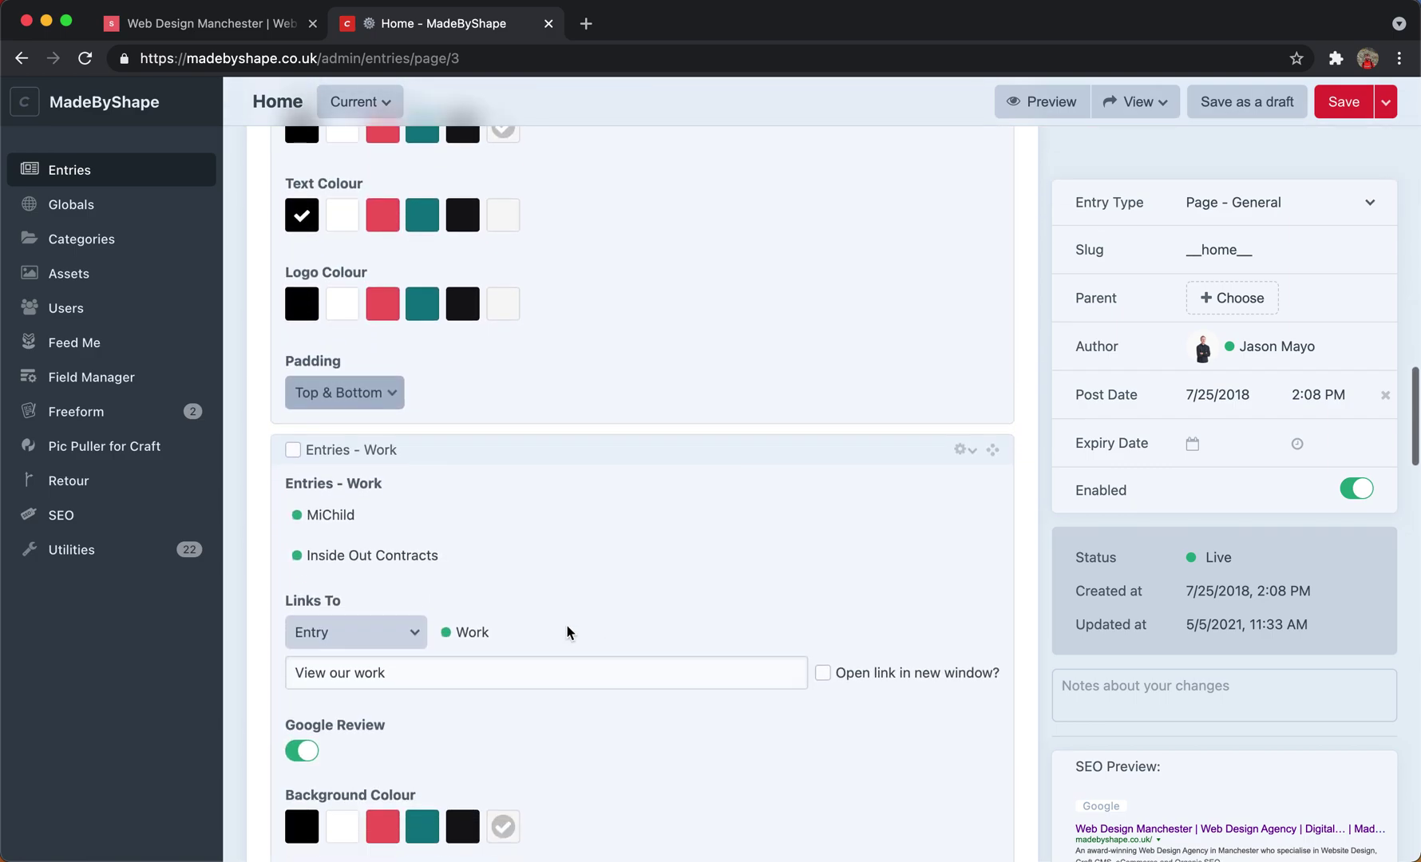
{"action": "scroll", "coordinate": [479, 535], "scroll_direction": "down", "scroll_amount": 1}
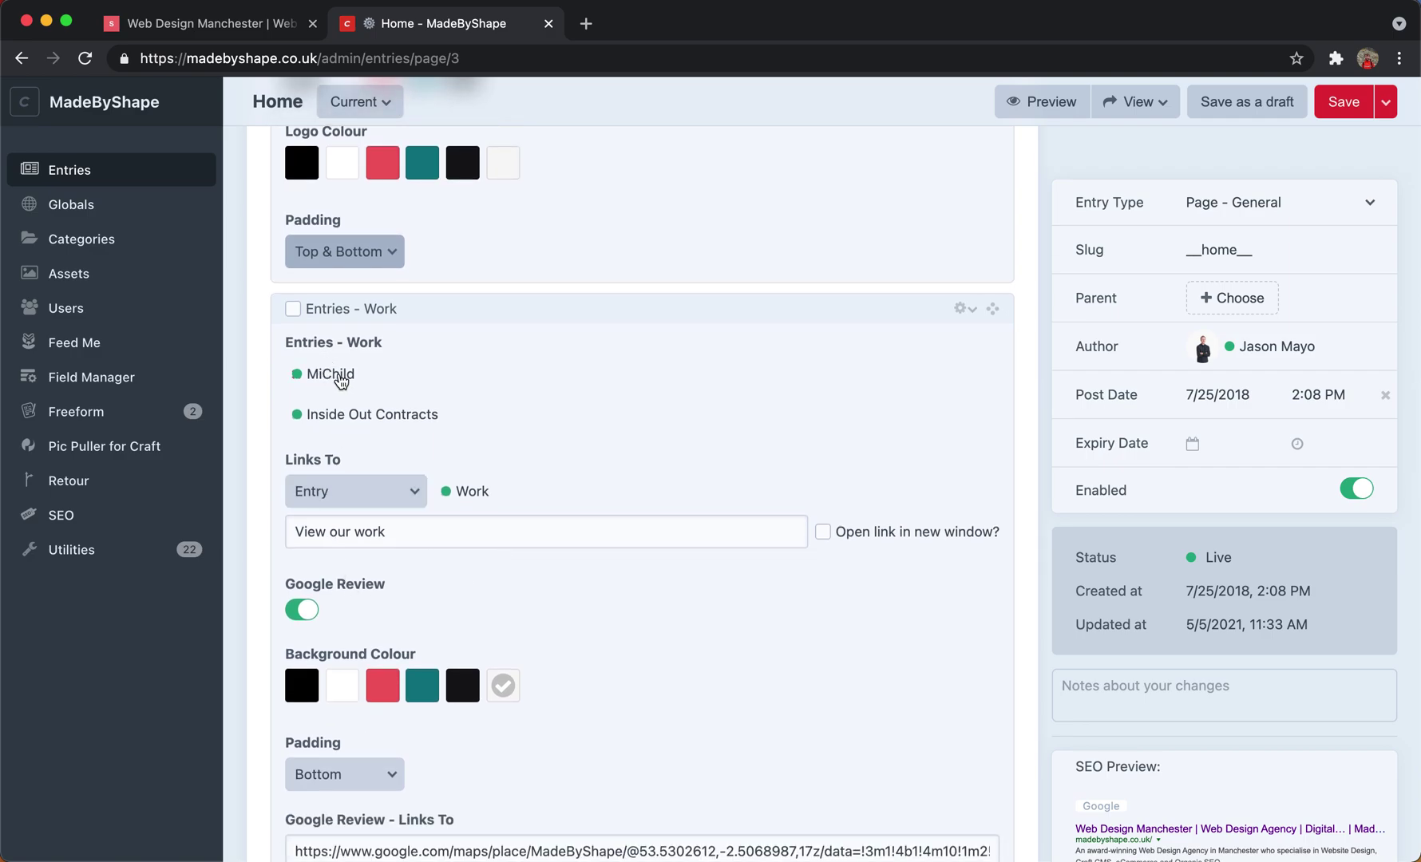
{"action": "left_click", "coordinate": [235, 32]}
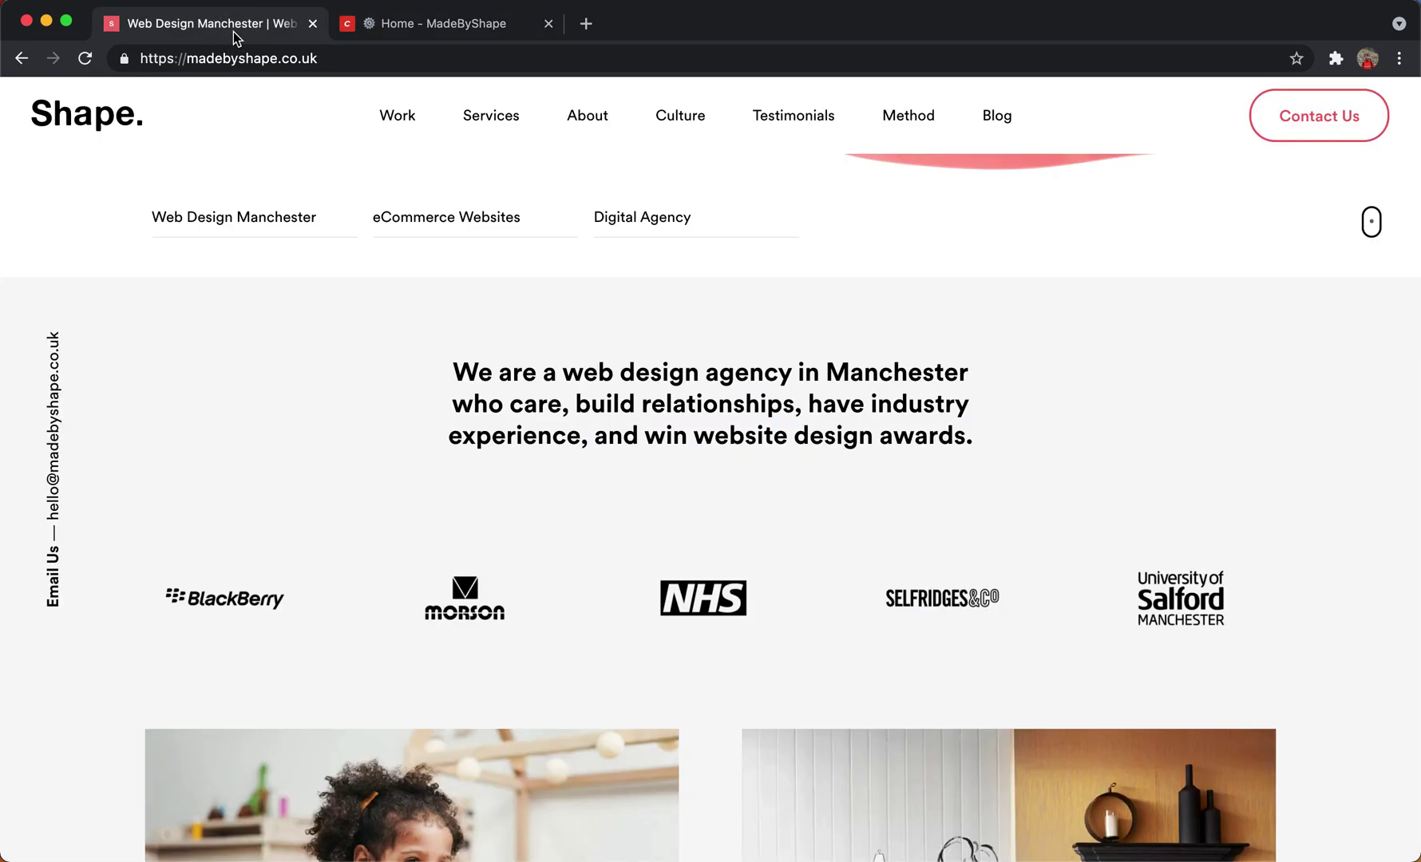
{"action": "scroll", "coordinate": [421, 338], "scroll_direction": "down", "scroll_amount": 7}
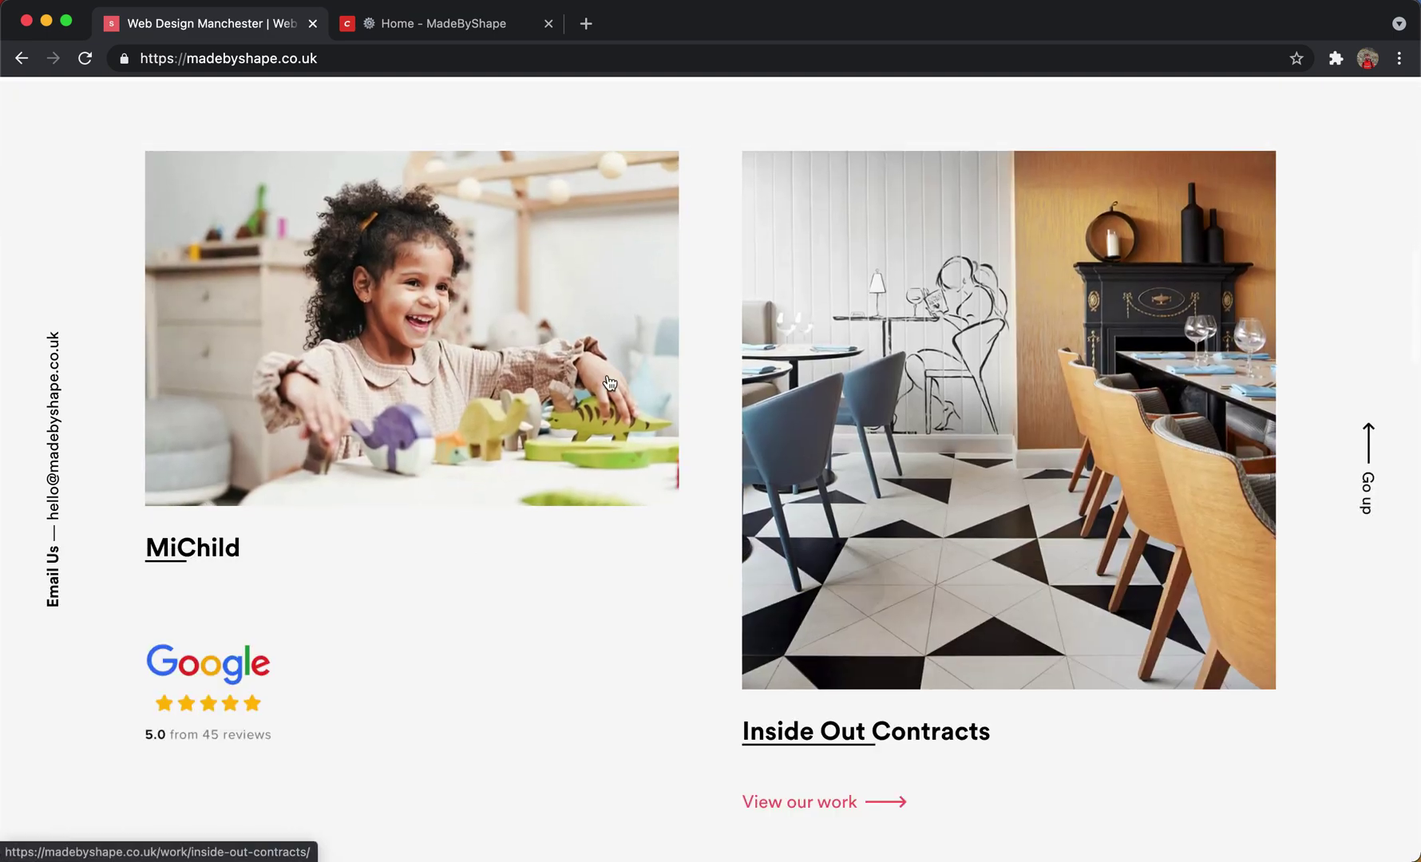
{"action": "left_click", "coordinate": [363, 27]}
{"action": "scroll", "coordinate": [492, 511], "scroll_direction": "down", "scroll_amount": 2}
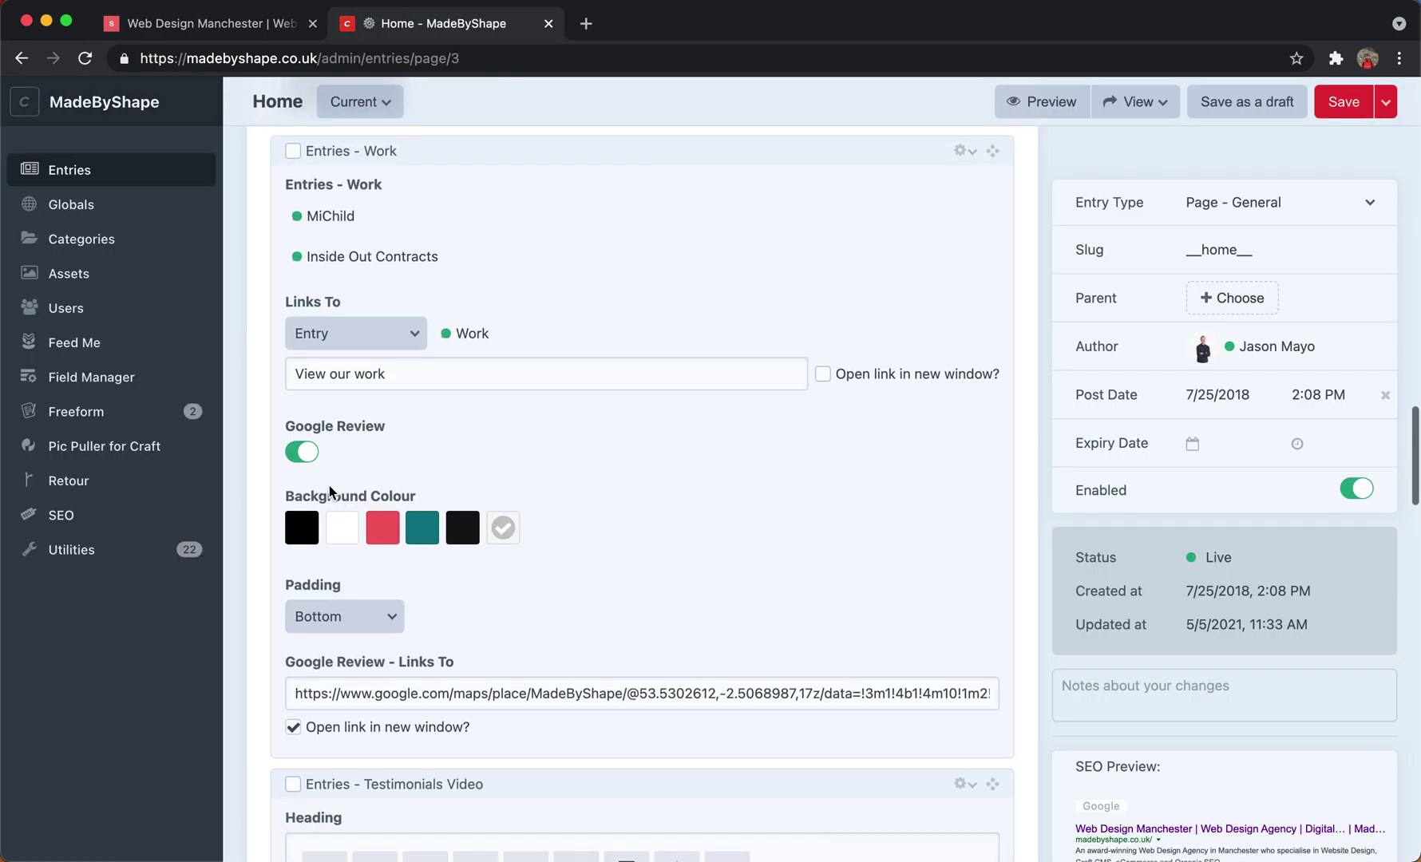
{"action": "left_click", "coordinate": [304, 458]}
{"action": "left_click", "coordinate": [304, 458]}
{"action": "scroll", "coordinate": [479, 503], "scroll_direction": "down", "scroll_amount": 1}
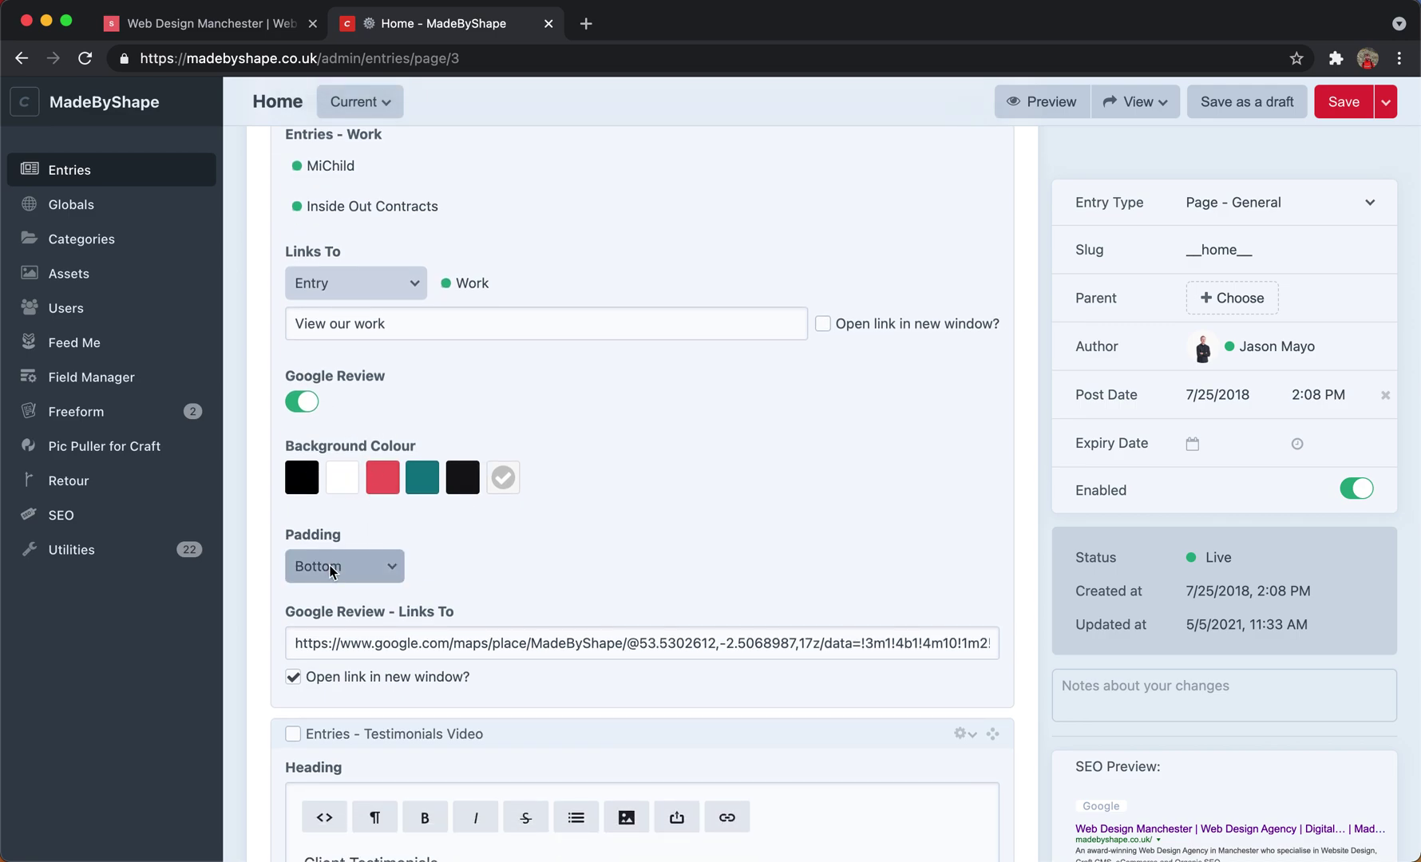
{"action": "left_click", "coordinate": [393, 639]}
{"action": "scroll", "coordinate": [383, 636], "scroll_direction": "down", "scroll_amount": 5}
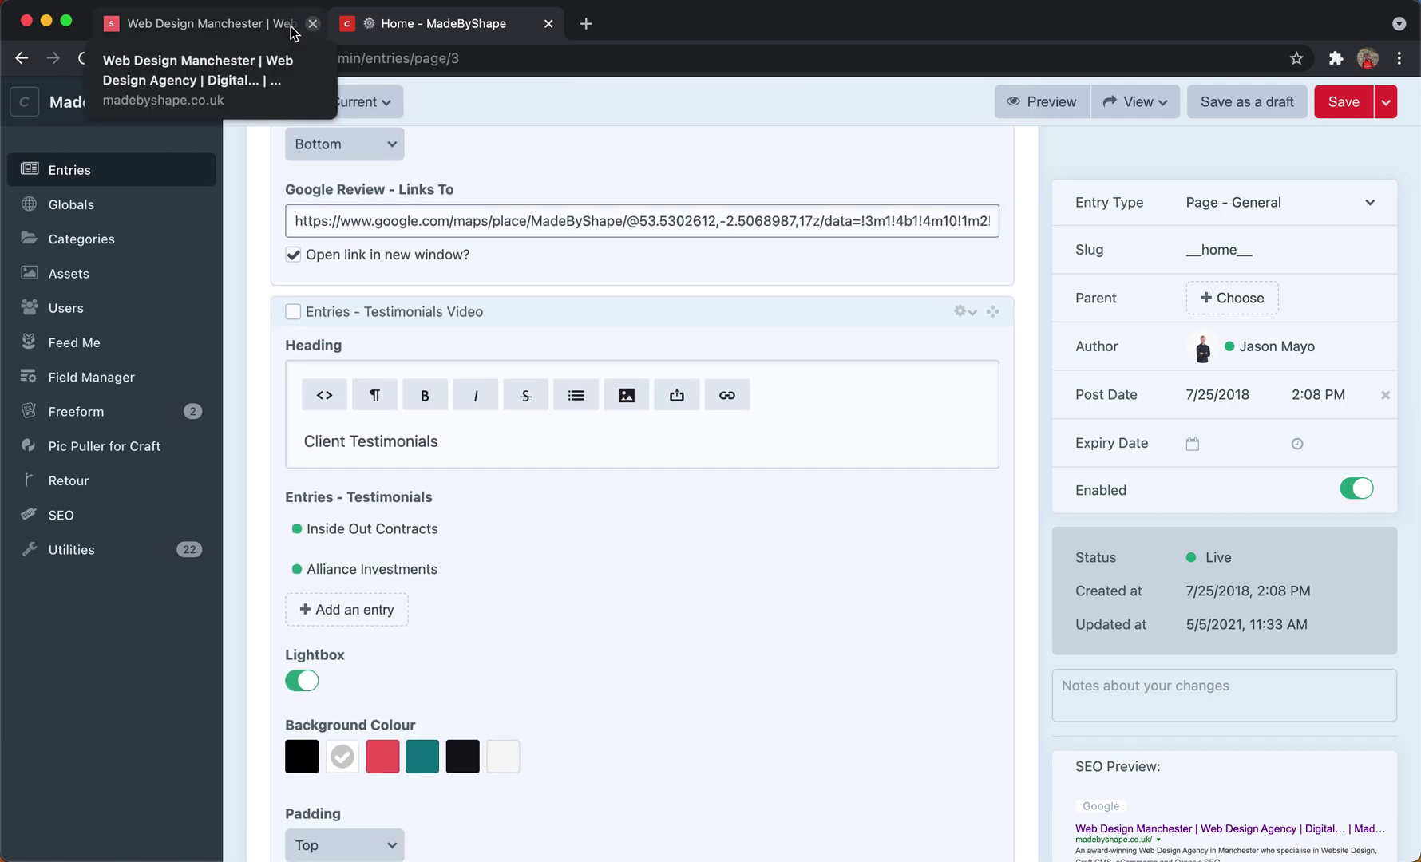
{"action": "left_click", "coordinate": [206, 24]}
{"action": "scroll", "coordinate": [508, 384], "scroll_direction": "down", "scroll_amount": 8}
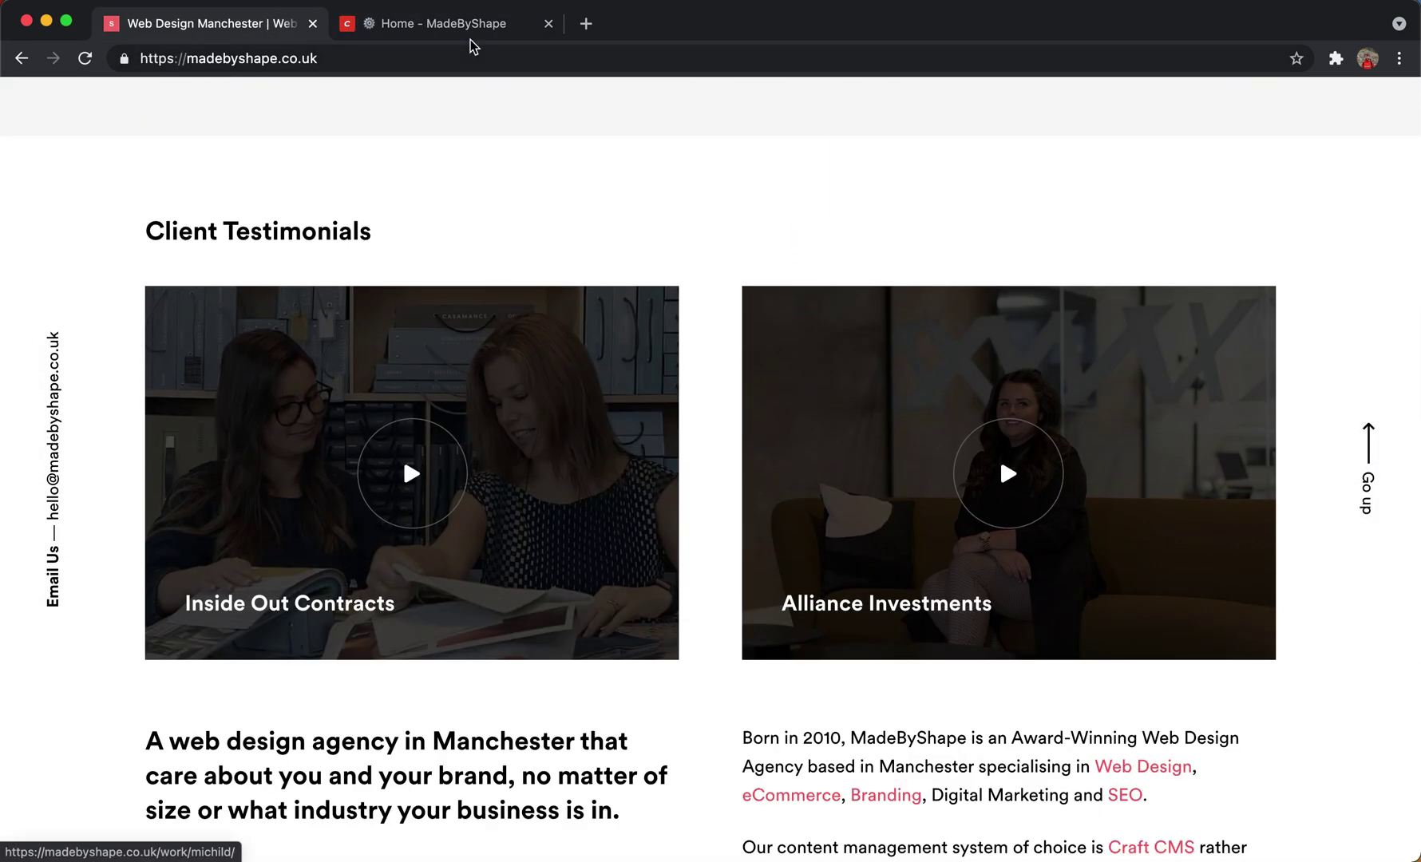
{"action": "left_click", "coordinate": [460, 22]}
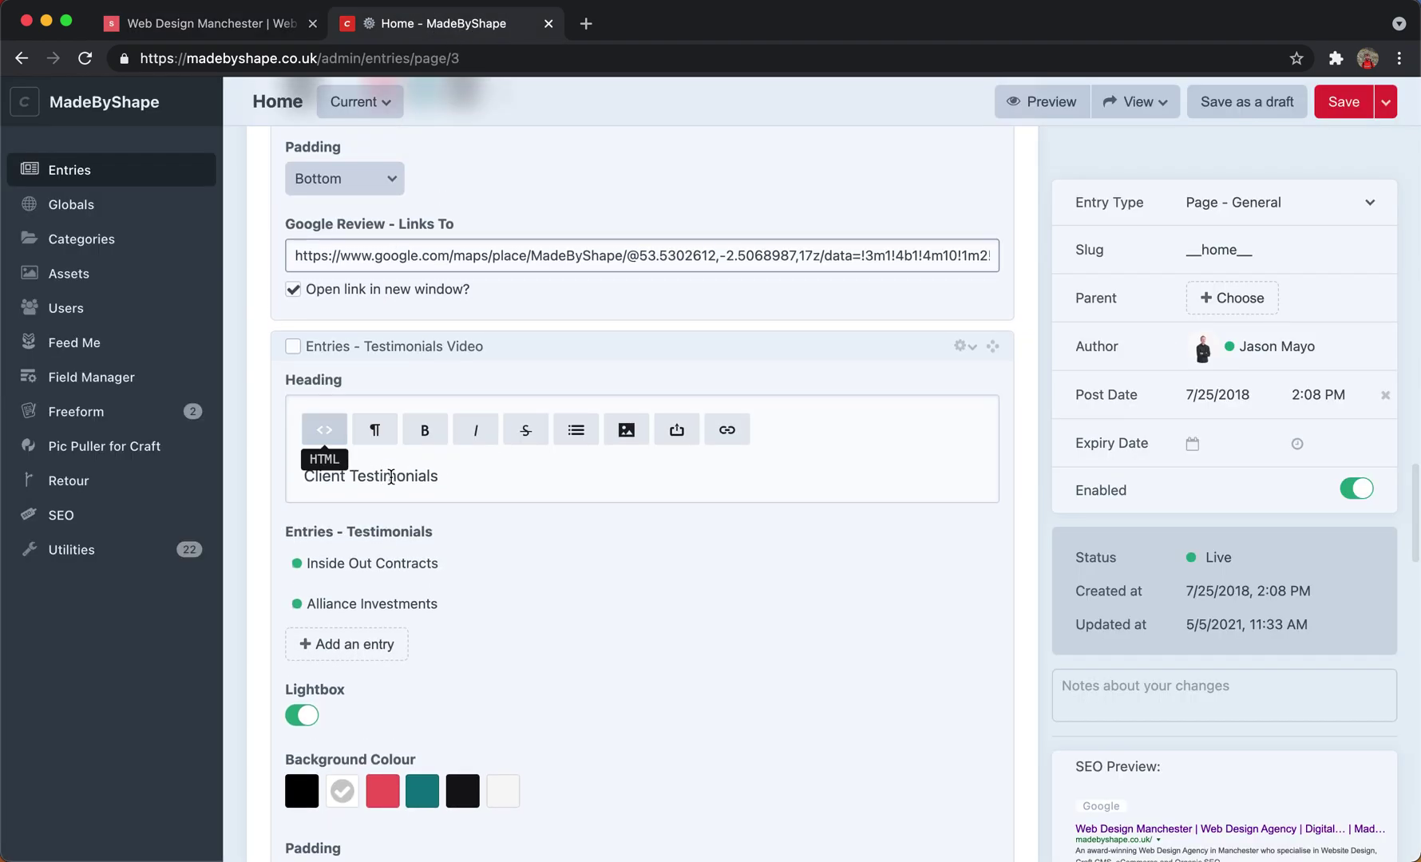
{"action": "scroll", "coordinate": [421, 470], "scroll_direction": "down", "scroll_amount": 1}
{"action": "scroll", "coordinate": [322, 500], "scroll_direction": "down", "scroll_amount": 1}
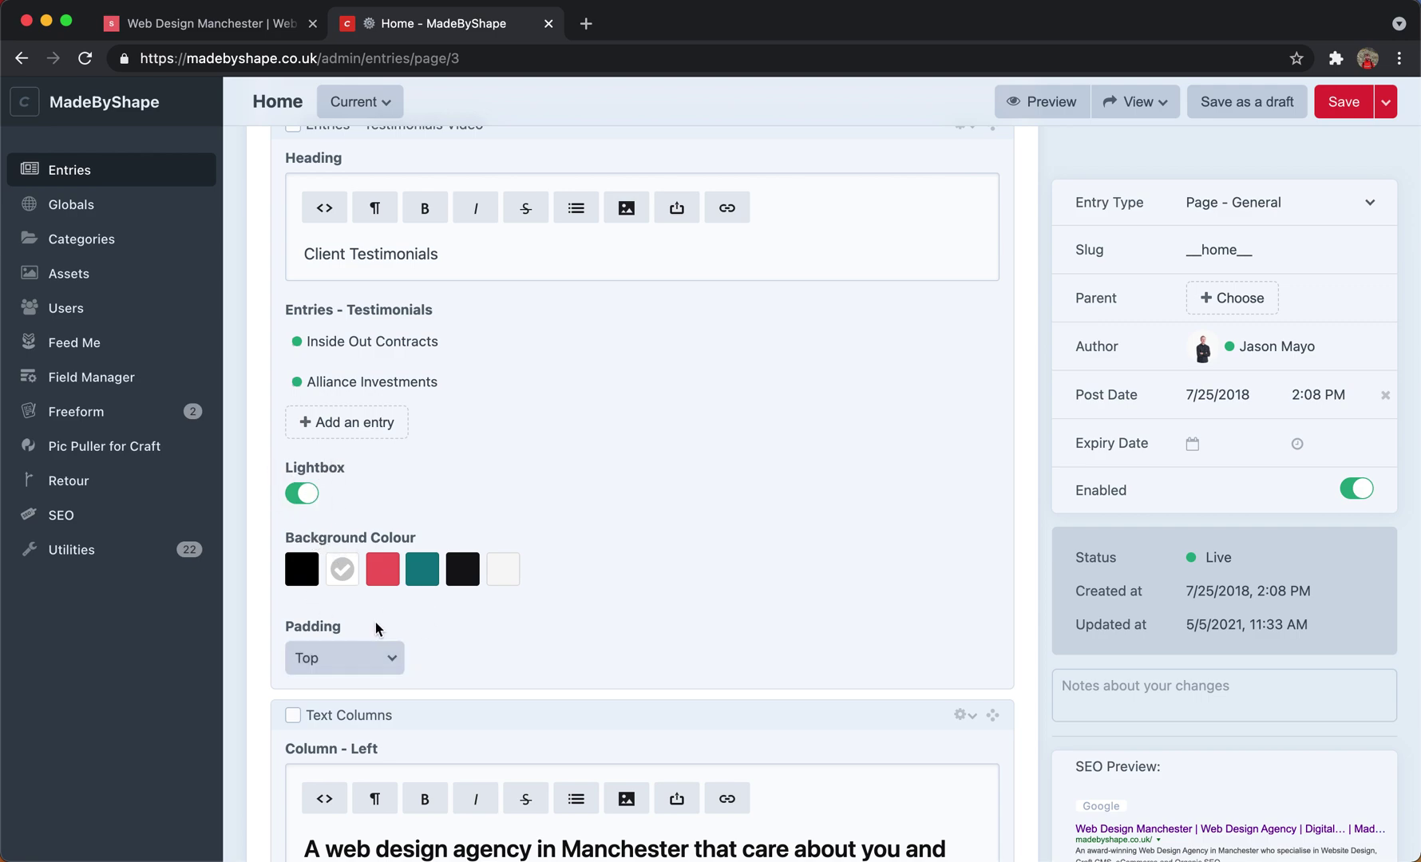
{"action": "scroll", "coordinate": [469, 590], "scroll_direction": "up", "scroll_amount": 1}
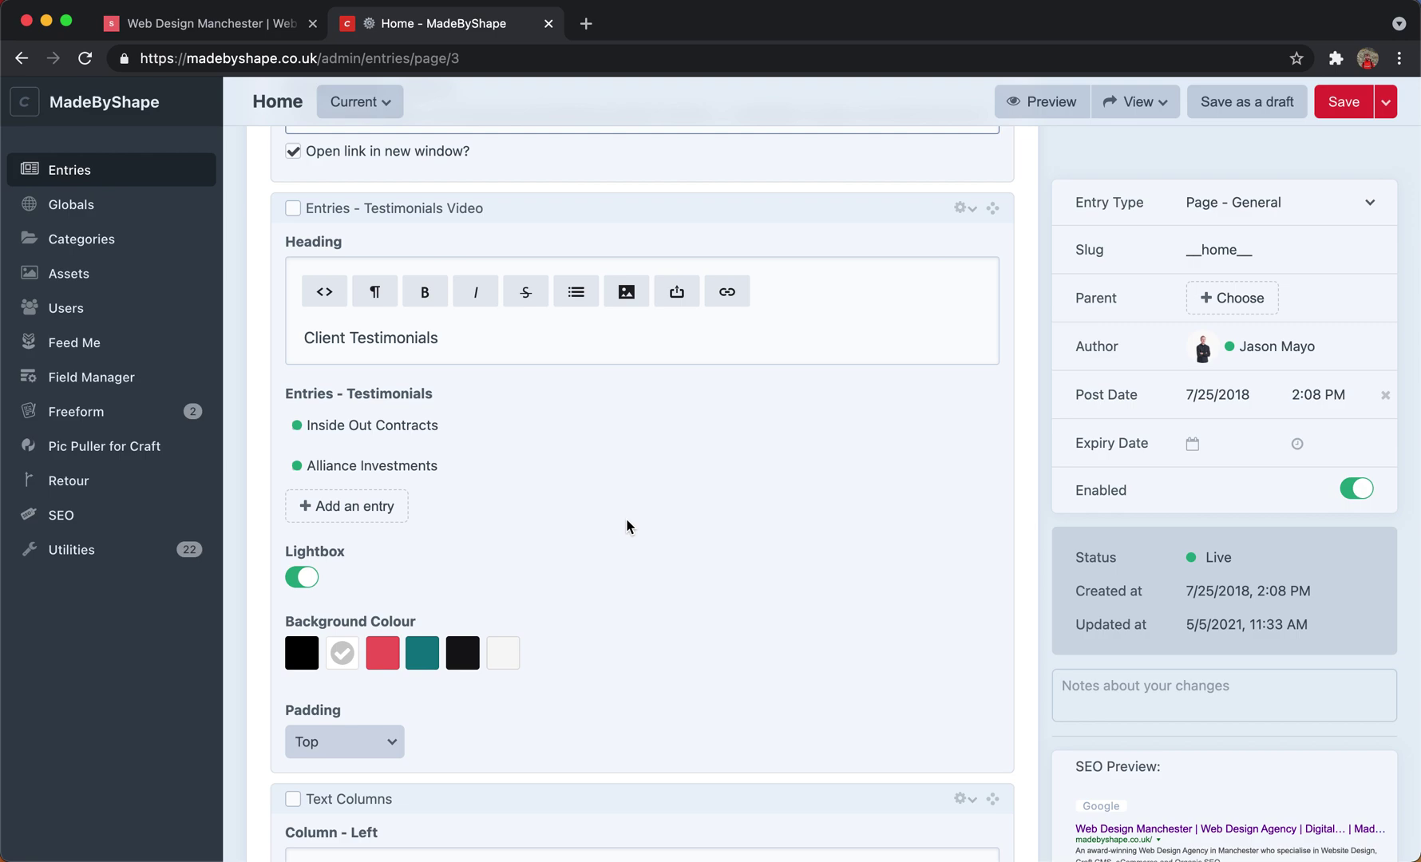
{"action": "left_click", "coordinate": [671, 350]}
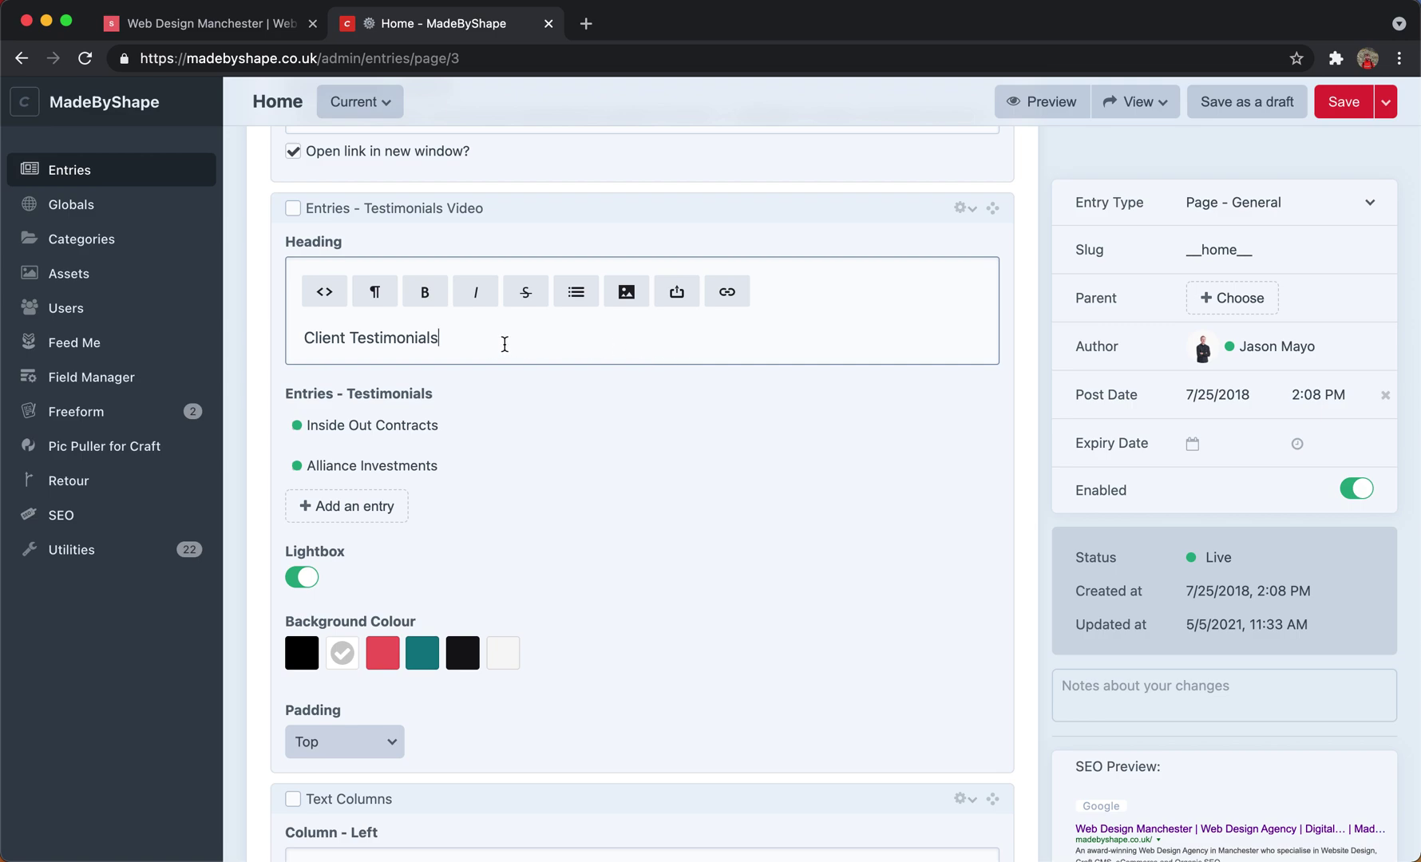
{"action": "scroll", "coordinate": [476, 344], "scroll_direction": "down", "scroll_amount": 7}
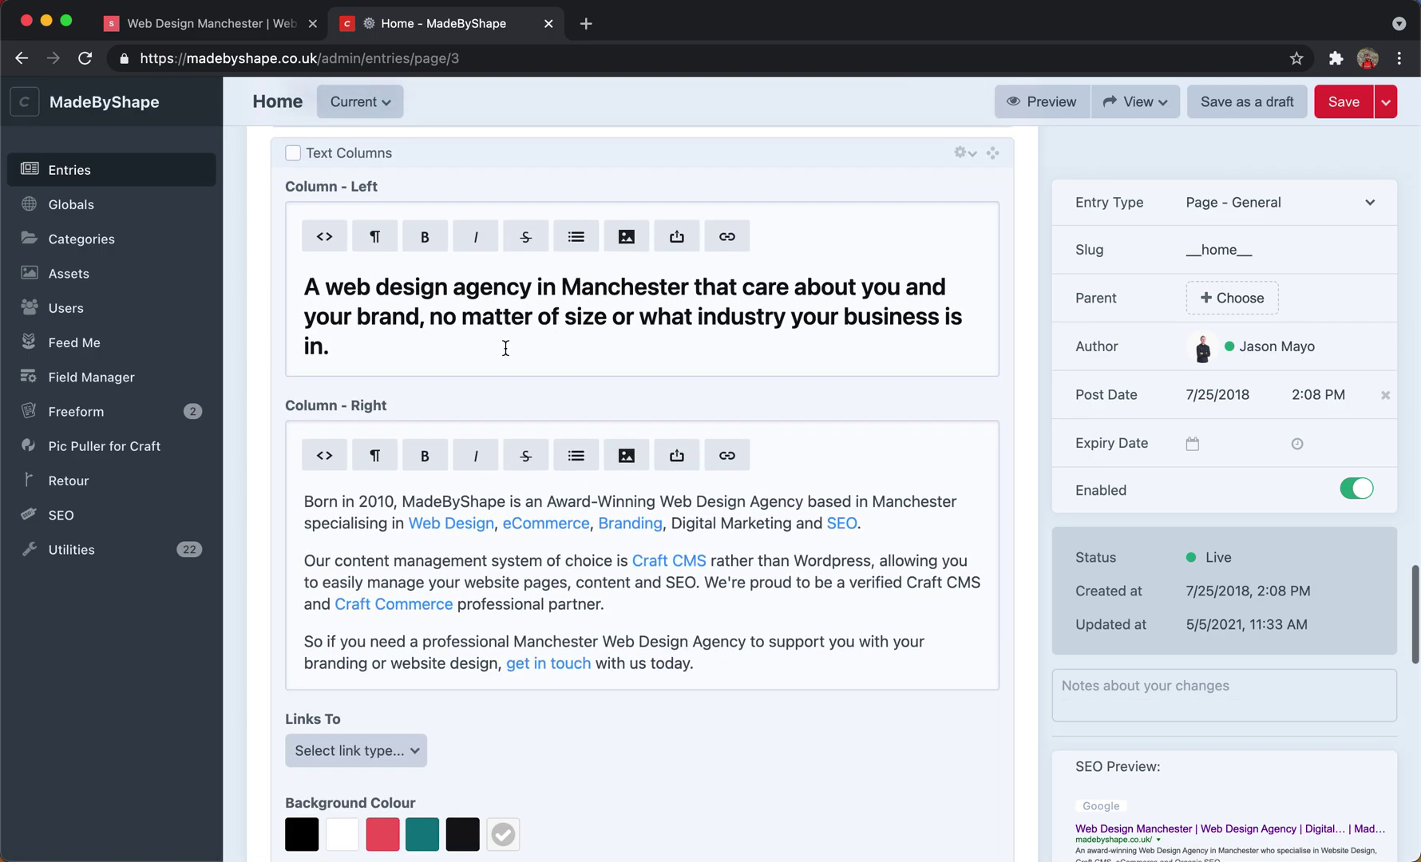
{"action": "scroll", "coordinate": [545, 352], "scroll_direction": "up", "scroll_amount": 20}
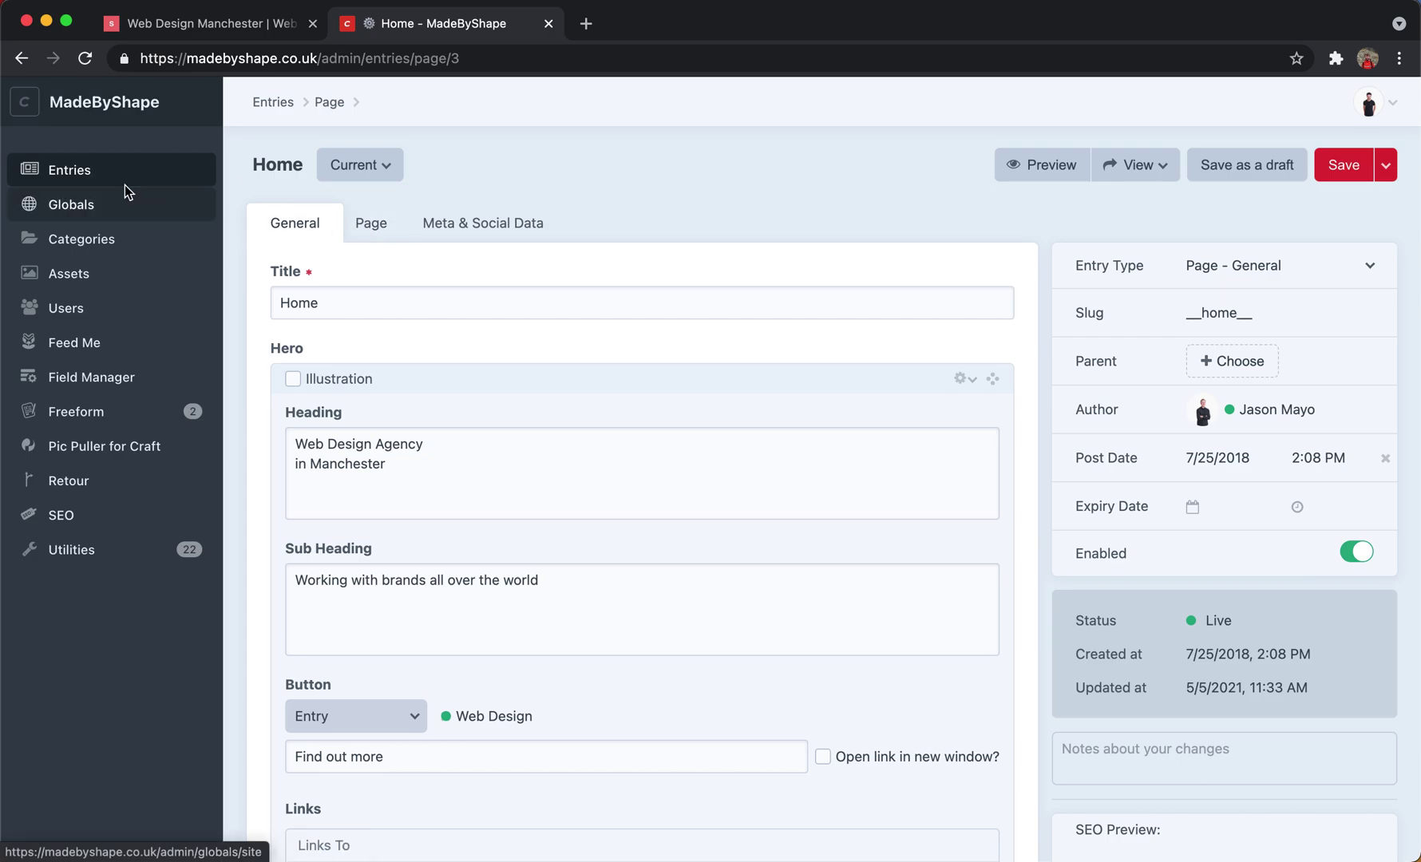
Open the Current revisions dropdown to review drafts and revisions, then close it.
{"action": "left_click", "coordinate": [387, 166]}
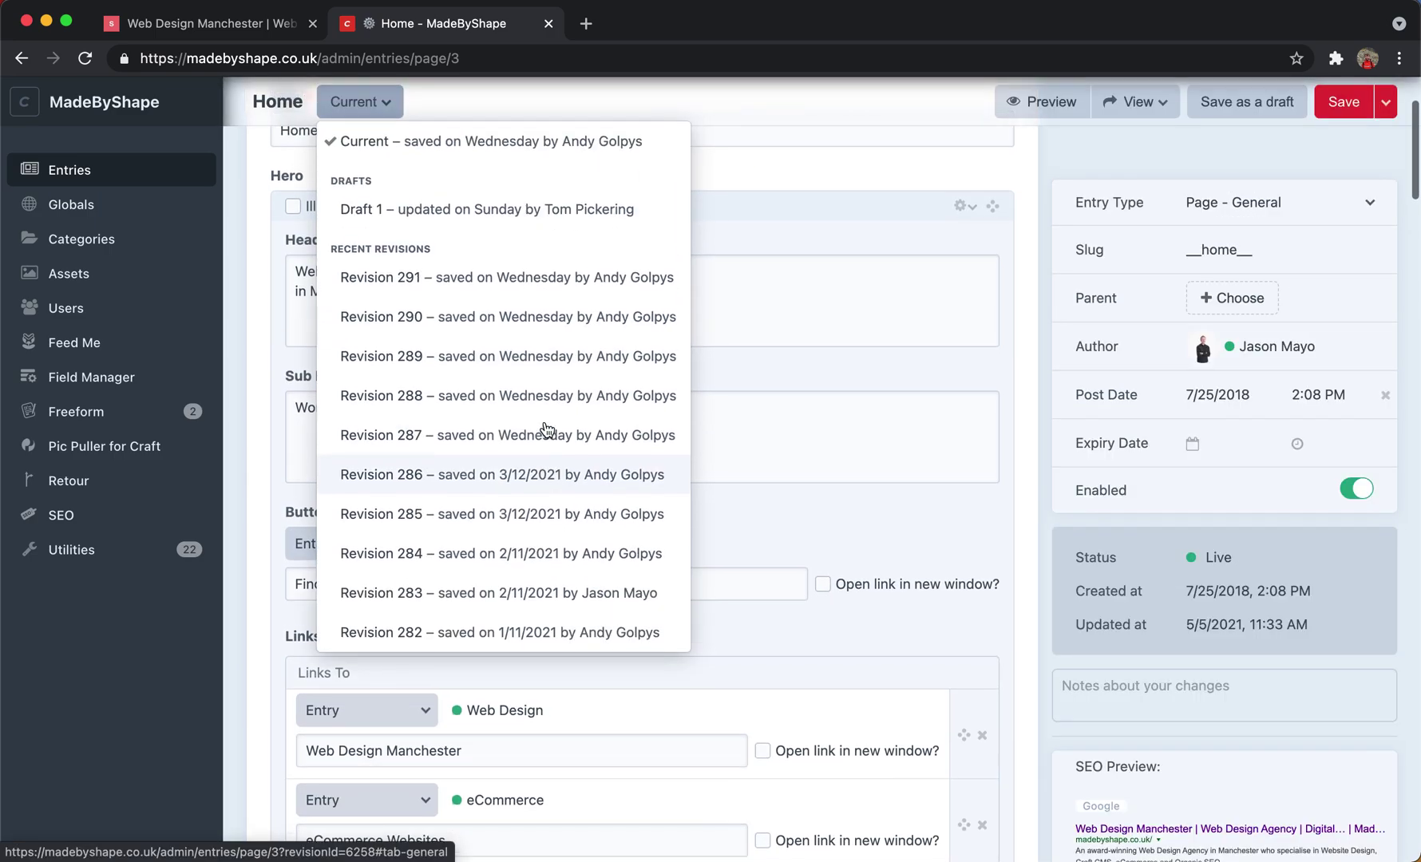
{"action": "scroll", "coordinate": [547, 431], "scroll_direction": "up", "scroll_amount": 3}
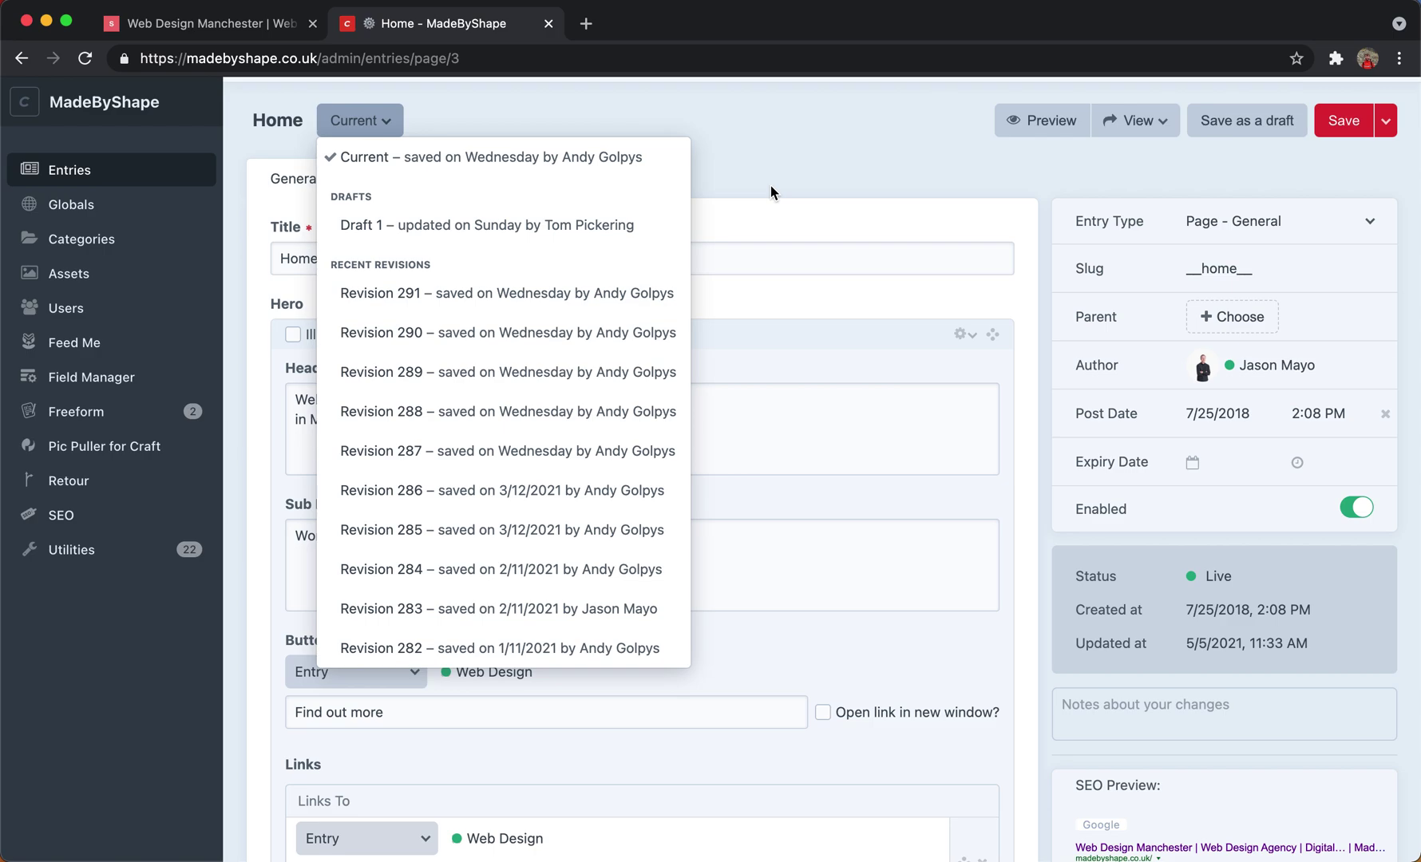
{"action": "left_click", "coordinate": [849, 183]}
{"action": "scroll", "coordinate": [850, 183], "scroll_direction": "up", "scroll_amount": 1}
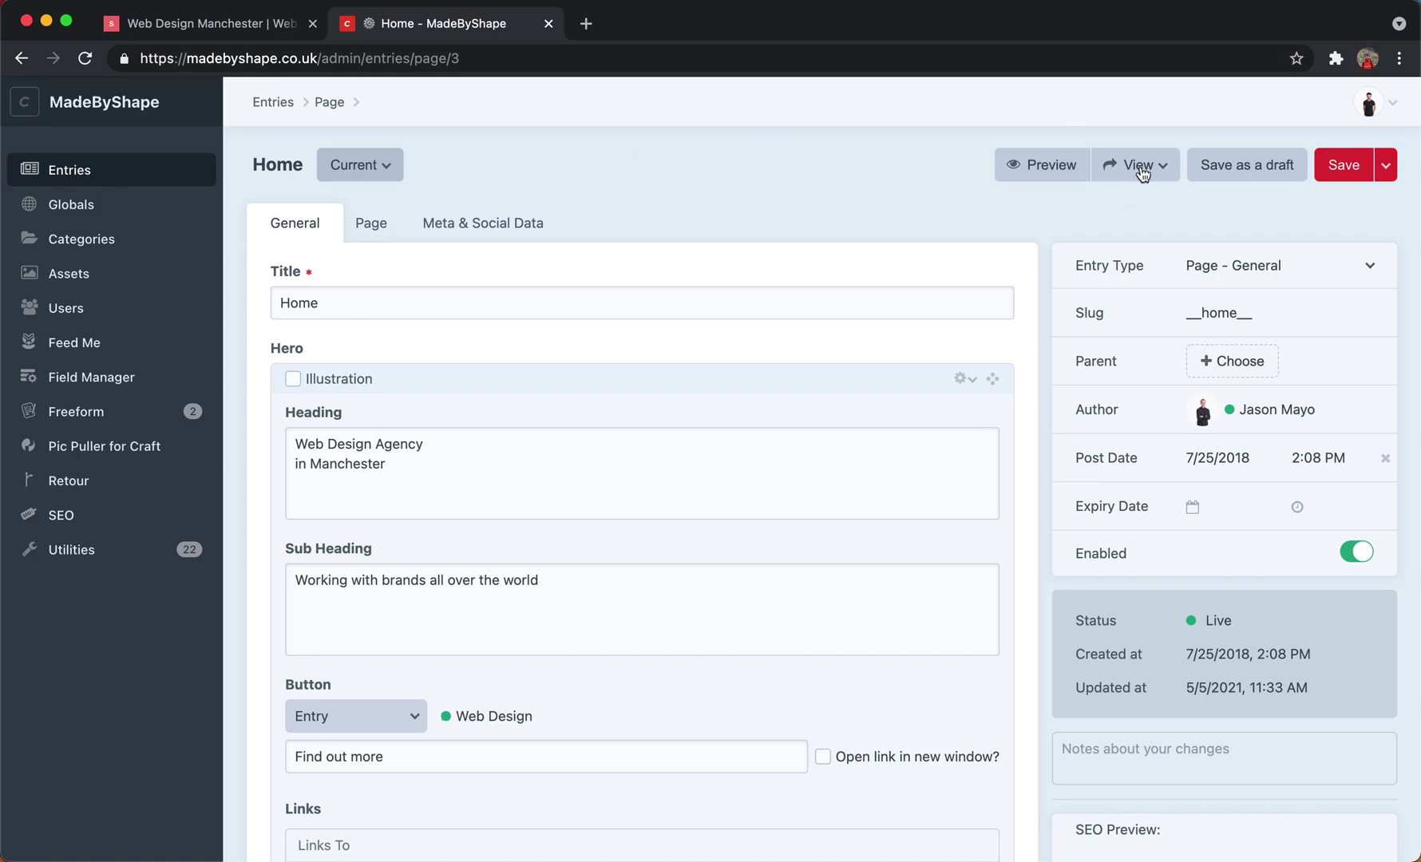
Leave the Home entry, confirming Leave, and open the Site globals.
{"action": "left_click", "coordinate": [85, 177]}
{"action": "left_click", "coordinate": [755, 350]}
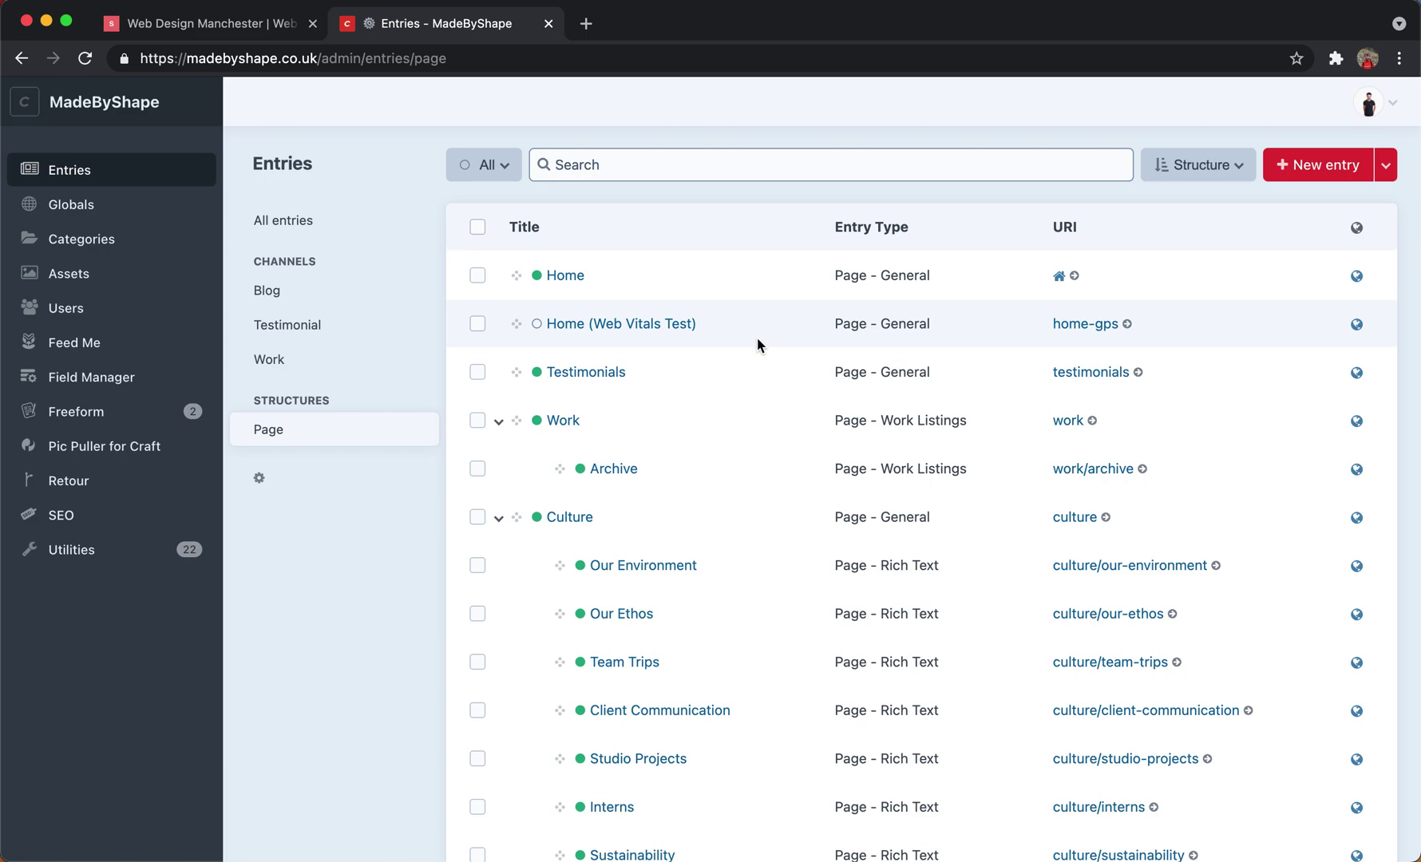
{"action": "left_click", "coordinate": [80, 205]}
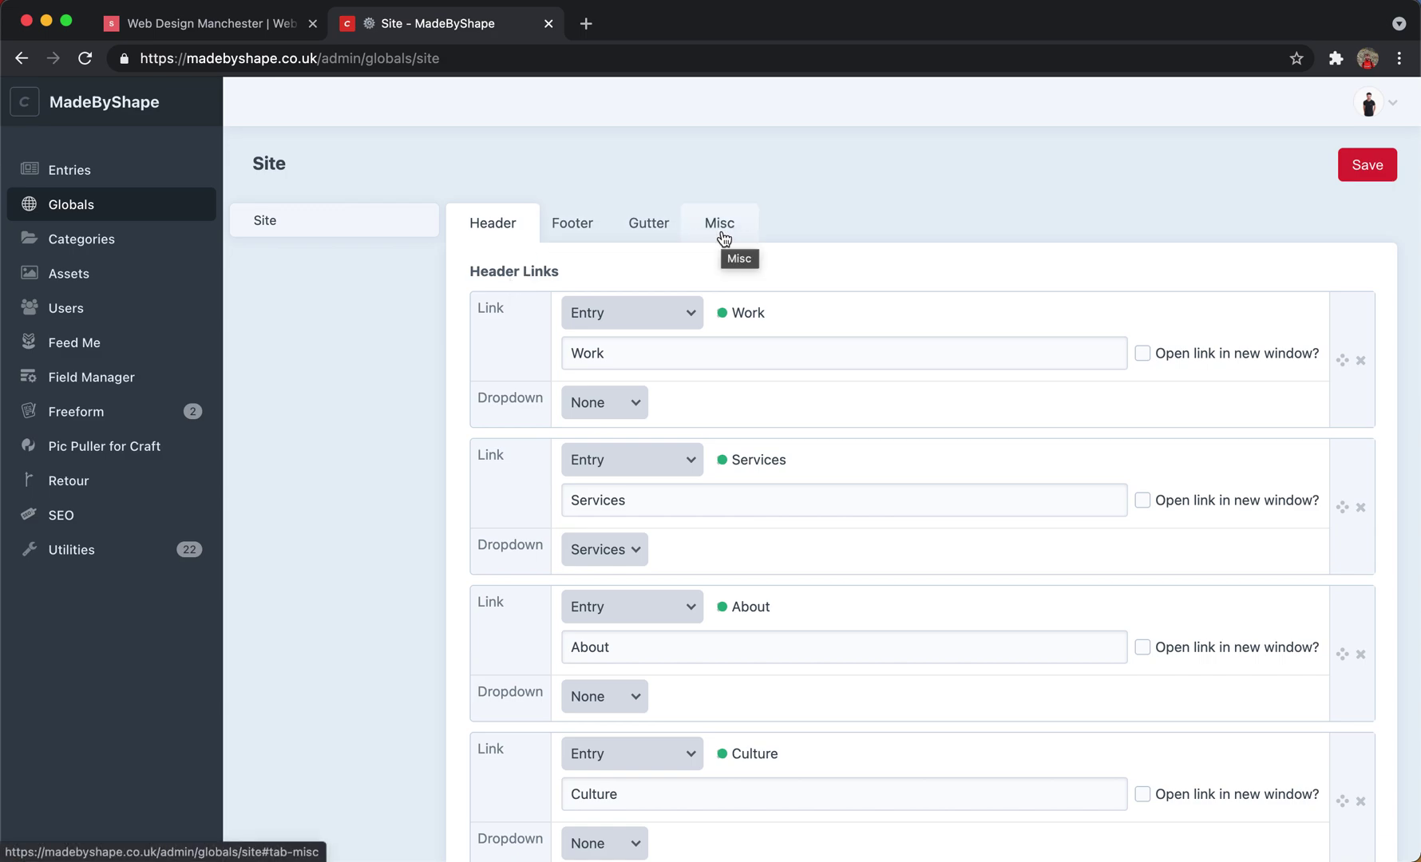
Compare the Site globals' Header Links with the live homepage navigation.
{"action": "left_click", "coordinate": [221, 23]}
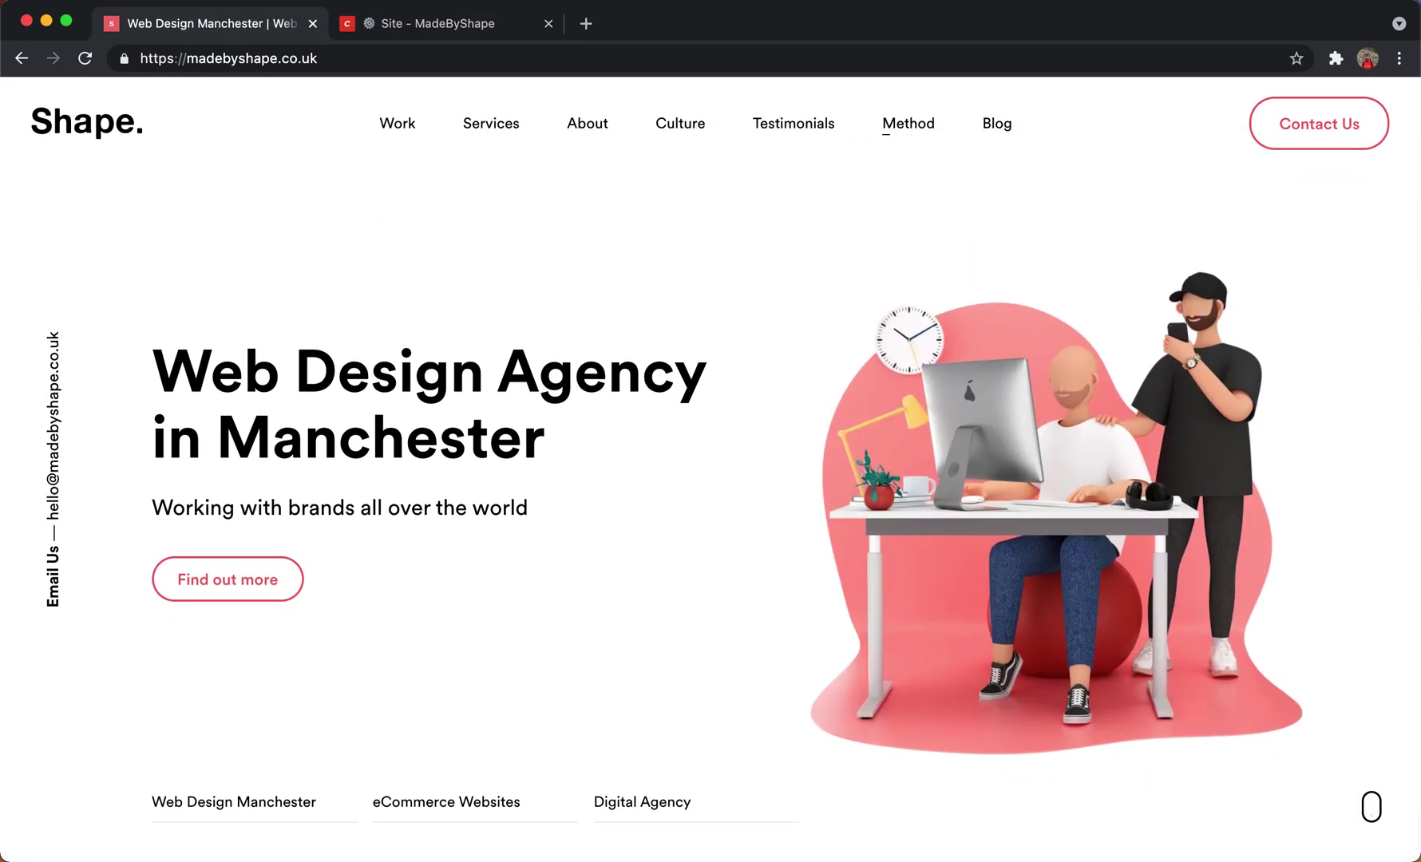
{"action": "left_click", "coordinate": [389, 27]}
{"action": "scroll", "coordinate": [664, 372], "scroll_direction": "down", "scroll_amount": 3}
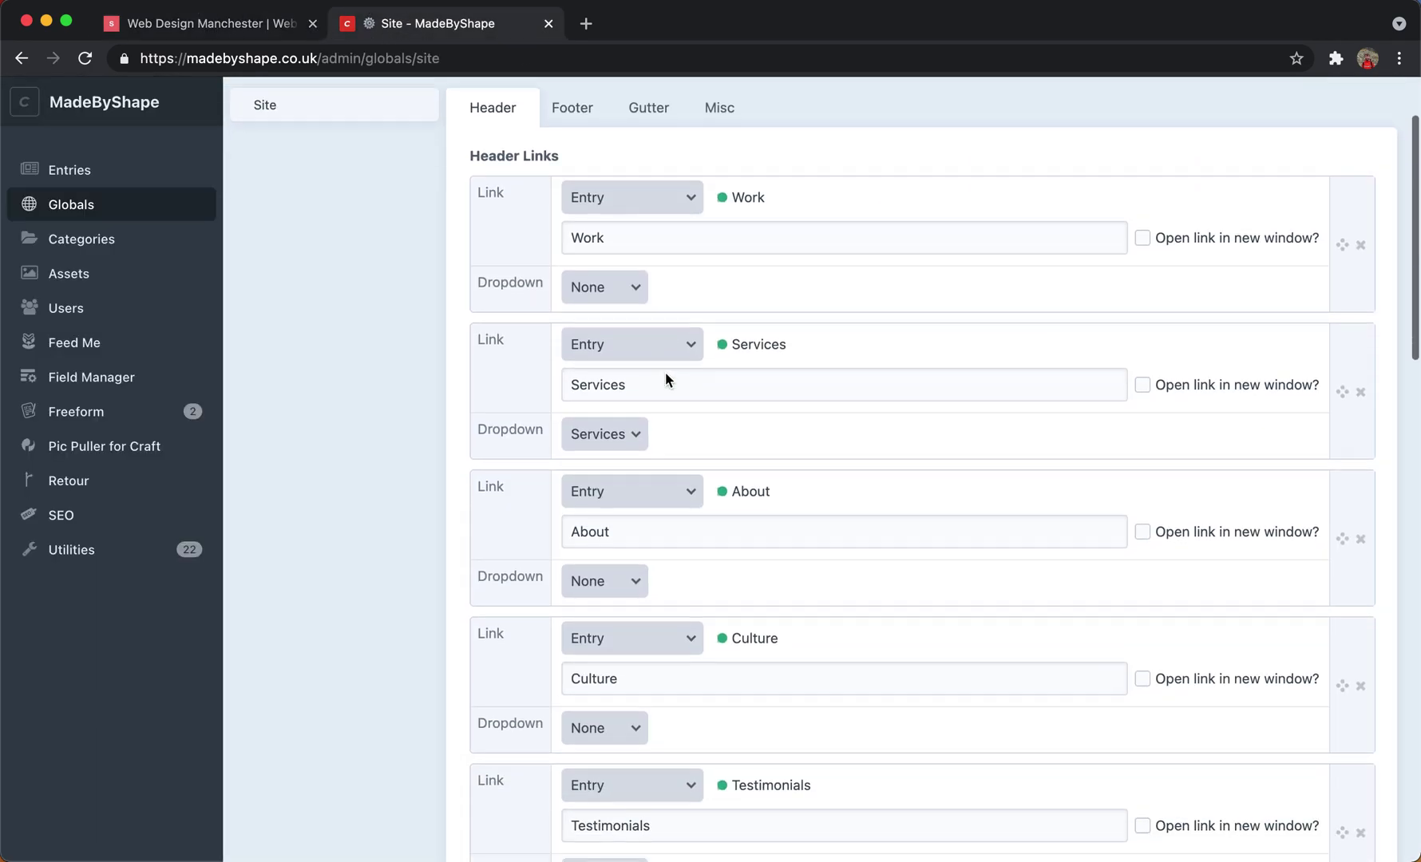
{"action": "scroll", "coordinate": [667, 308], "scroll_direction": "up", "scroll_amount": 3}
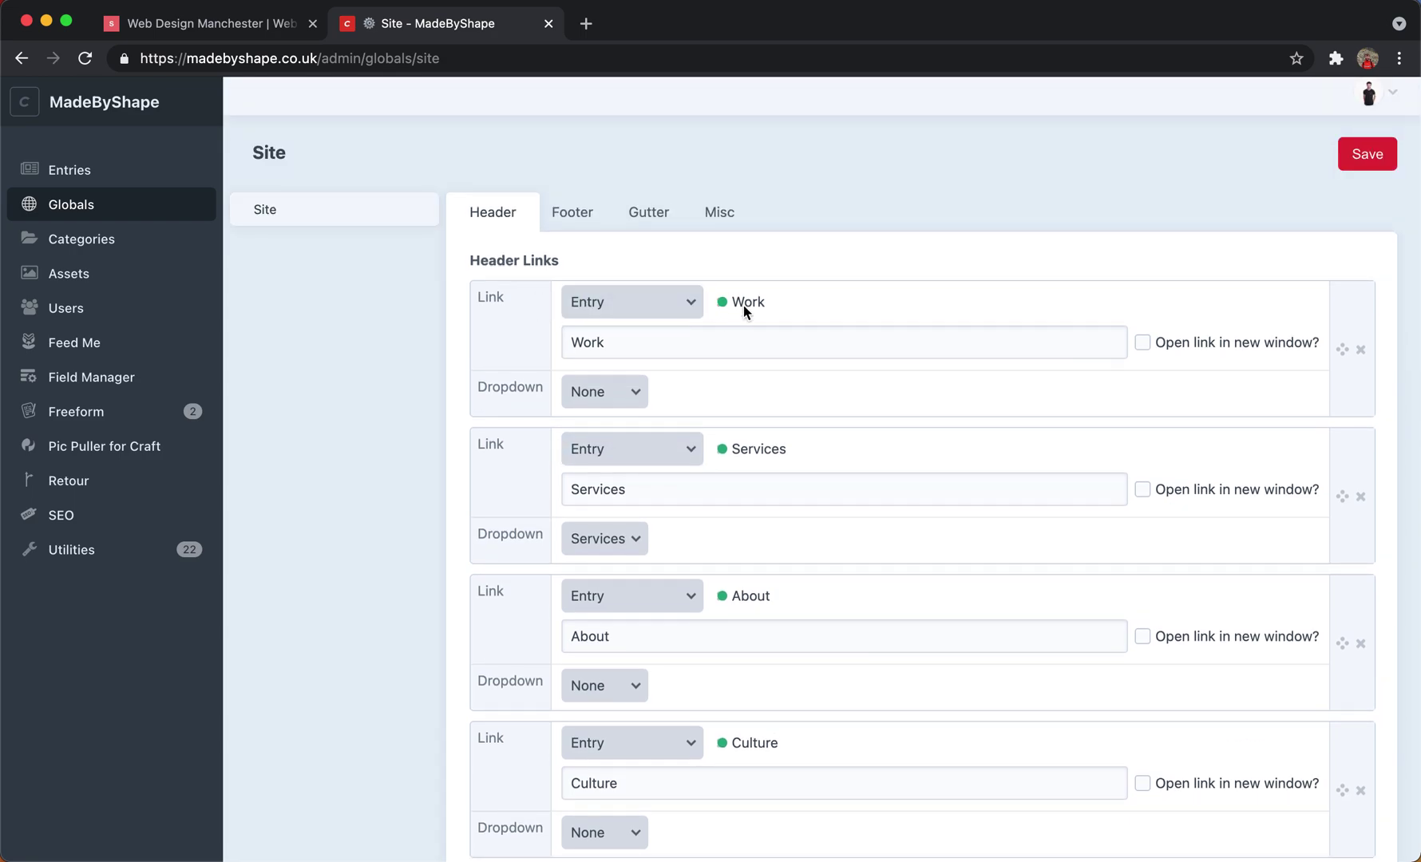
{"action": "scroll", "coordinate": [693, 336], "scroll_direction": "down", "scroll_amount": 3}
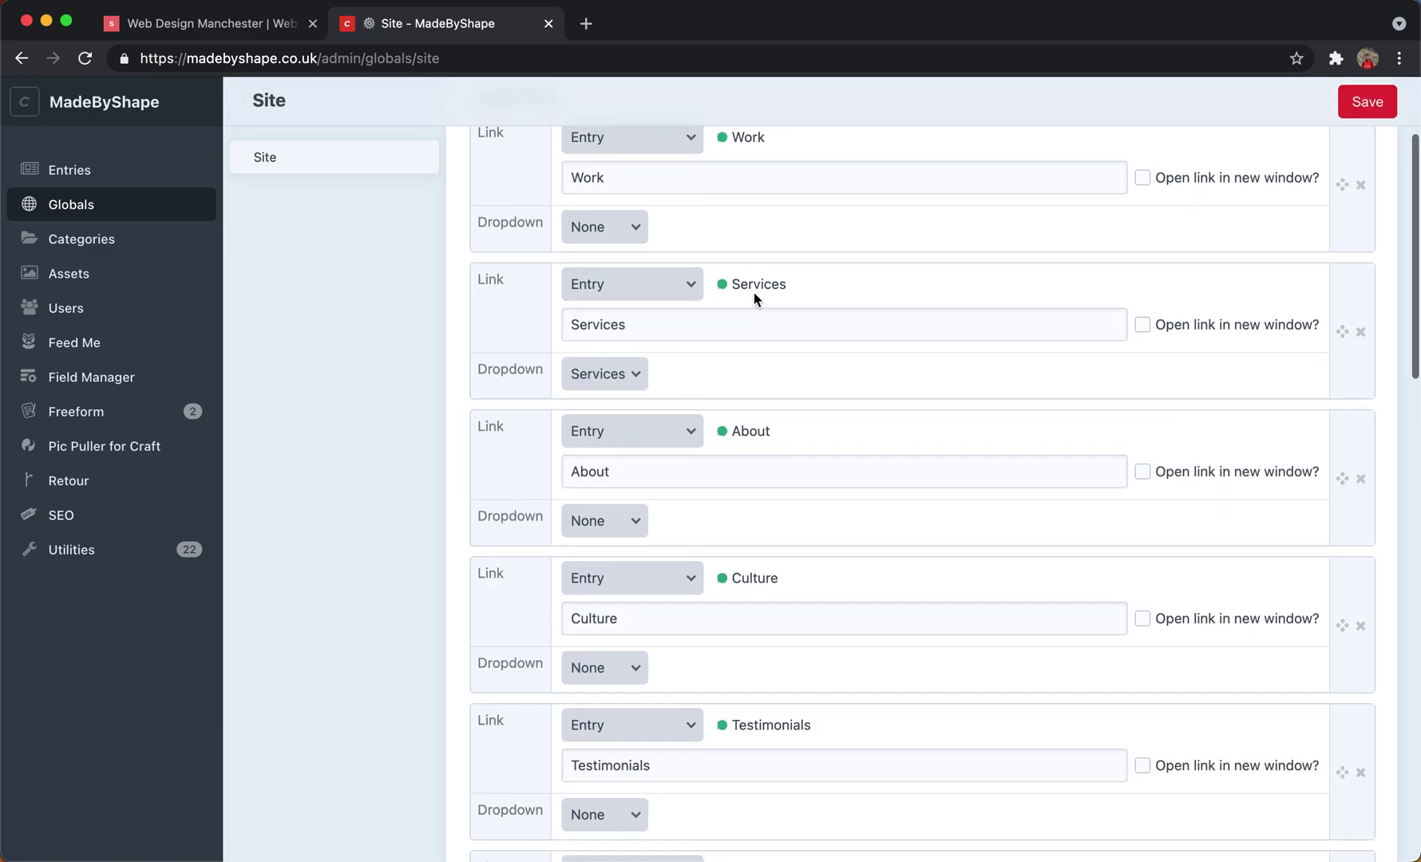
{"action": "scroll", "coordinate": [601, 332], "scroll_direction": "down", "scroll_amount": 3}
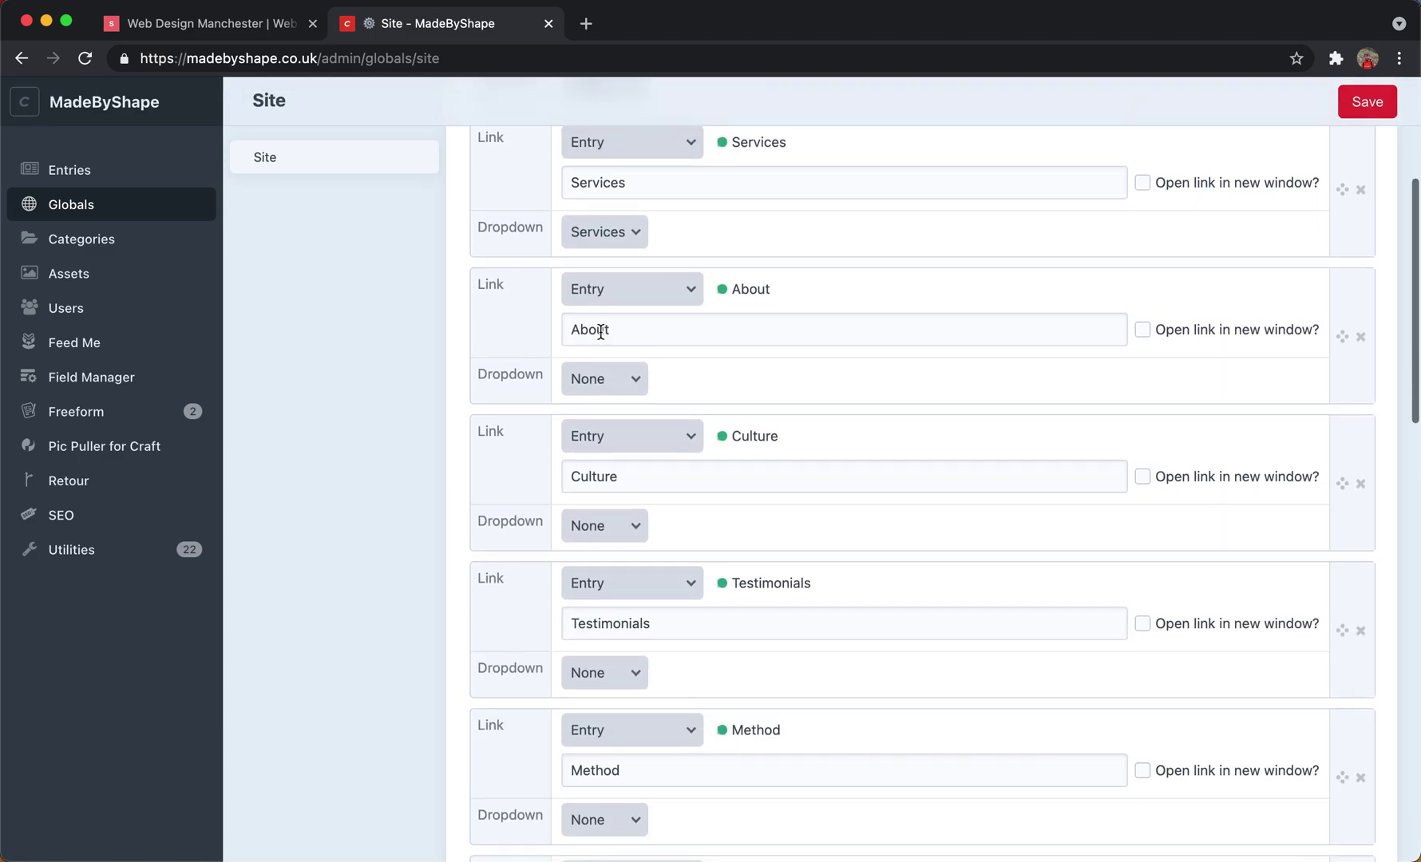
{"action": "scroll", "coordinate": [600, 232], "scroll_direction": "up", "scroll_amount": 1}
Check the live Services dropdown and header button against the admin Header Button settings.
{"action": "left_click", "coordinate": [237, 28]}
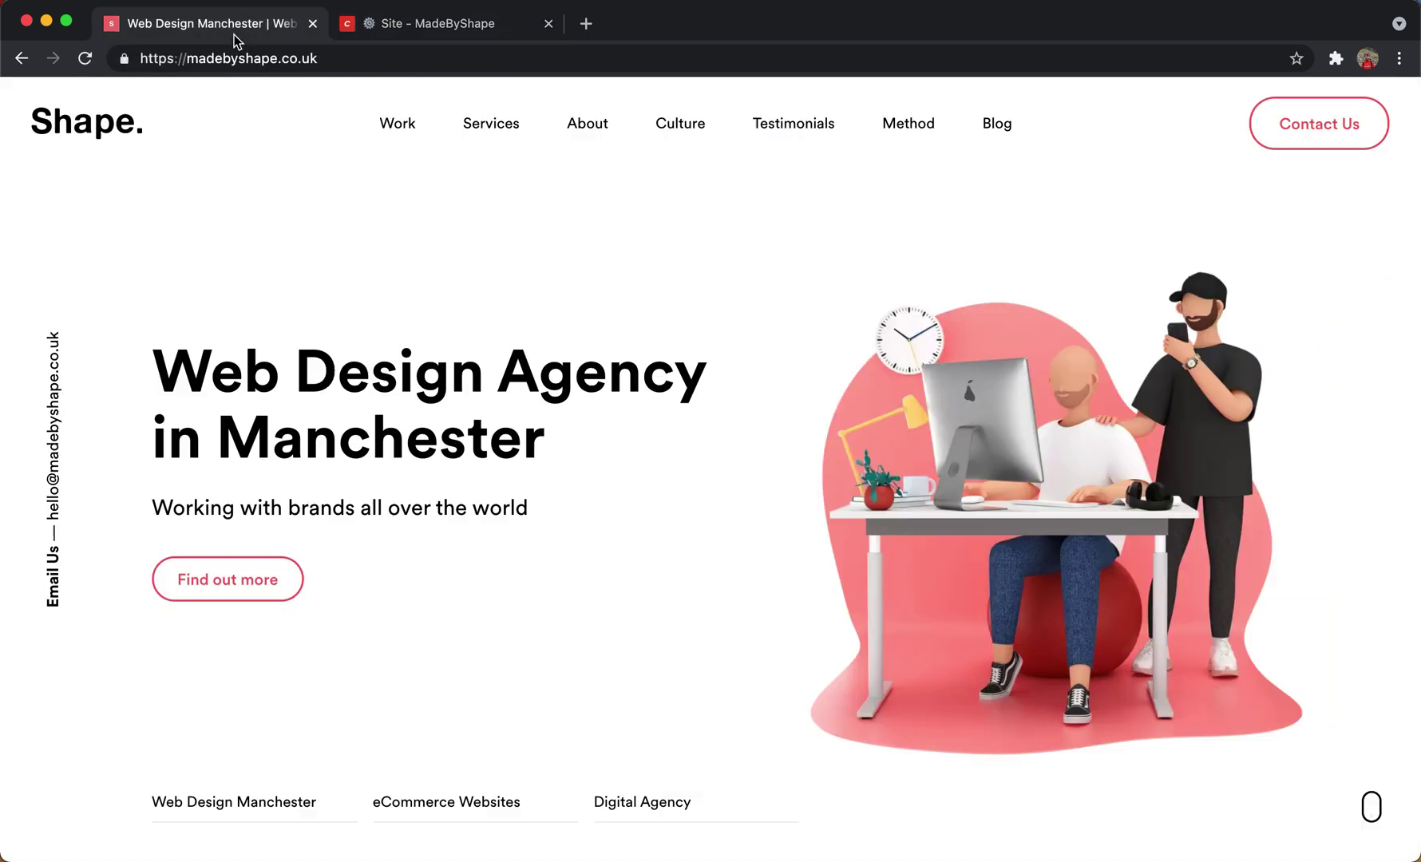
{"action": "mouse_move", "coordinate": [491, 124]}
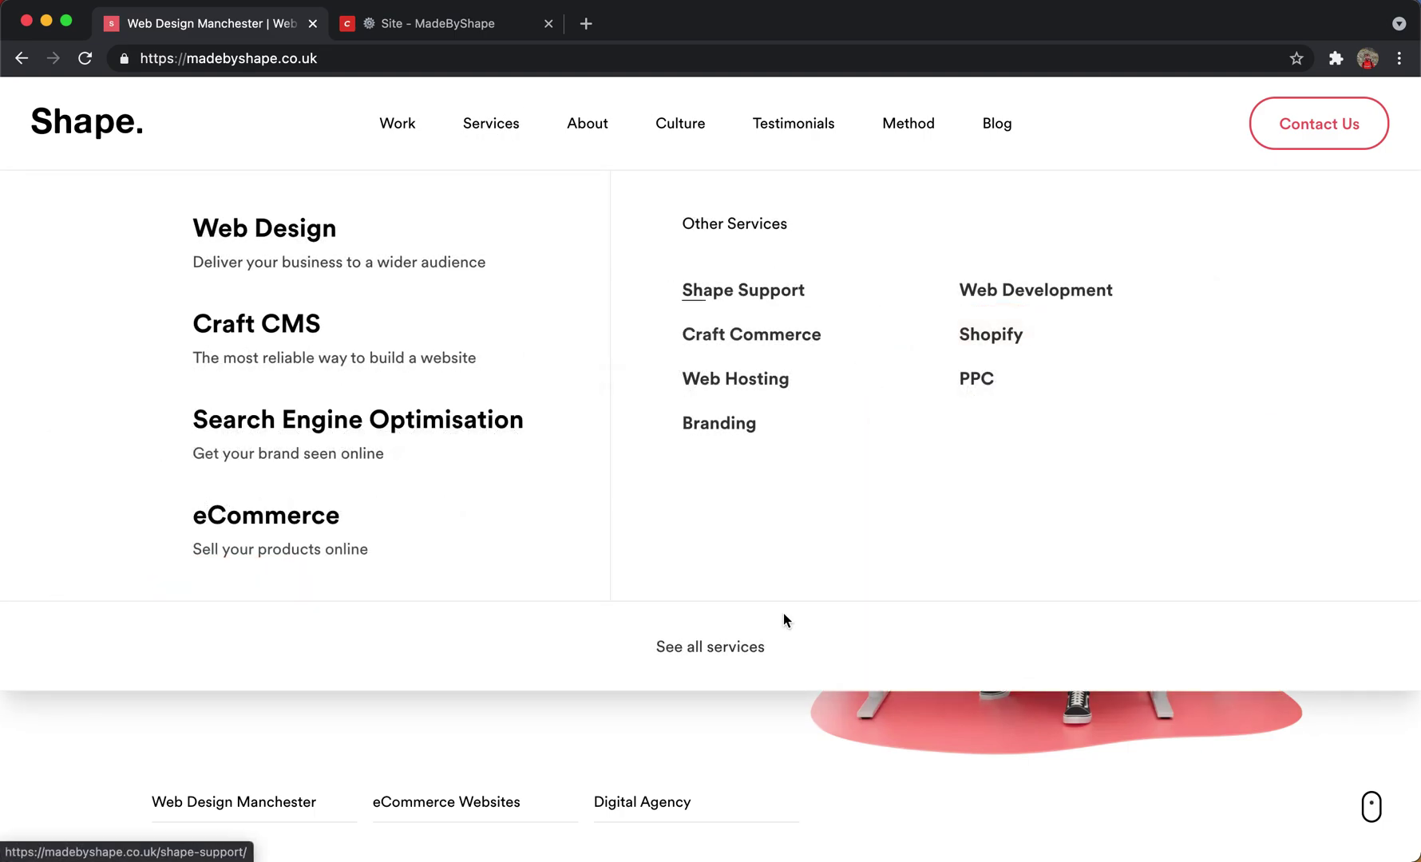
{"action": "left_click", "coordinate": [467, 31]}
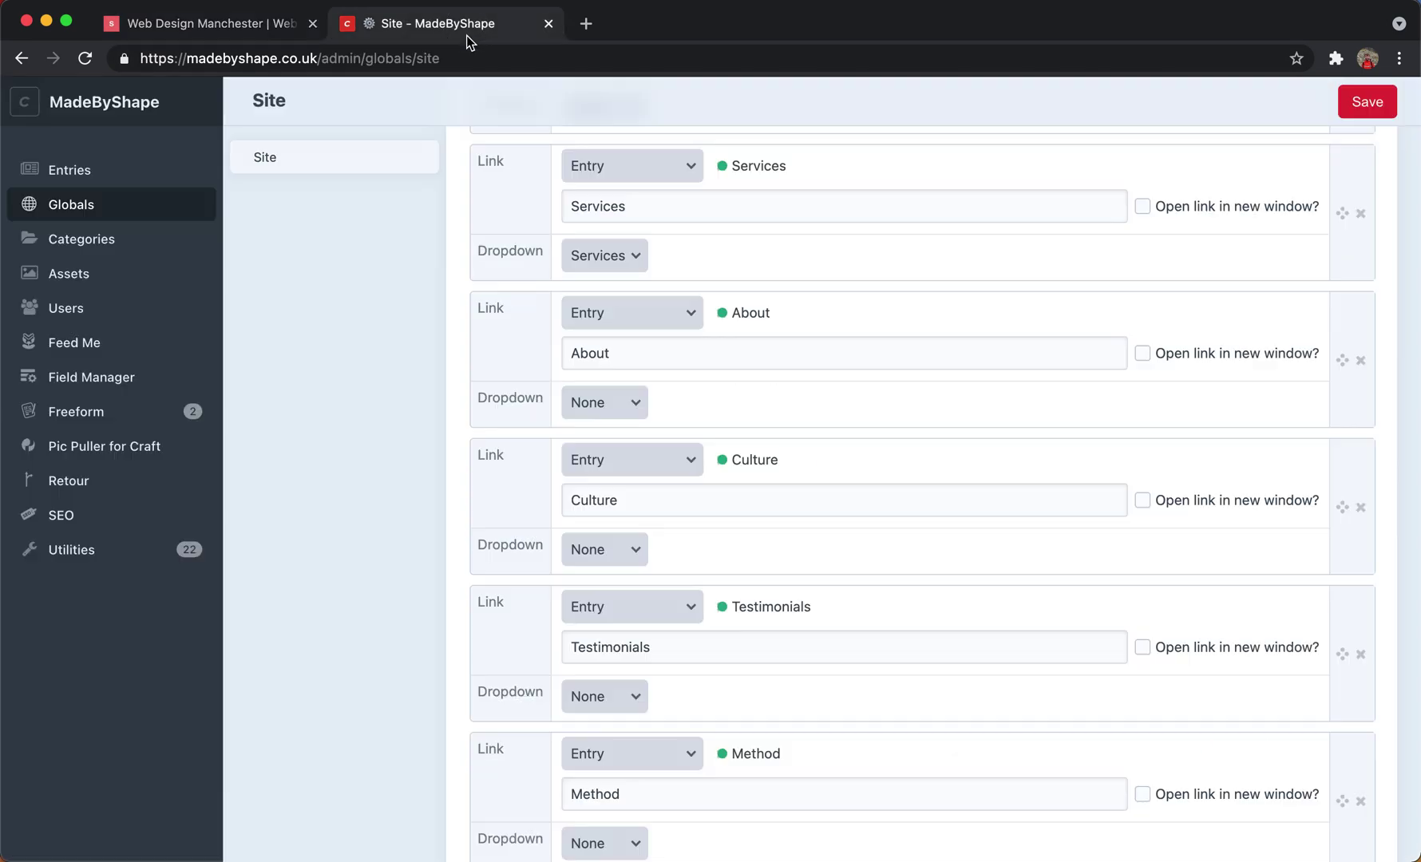
{"action": "scroll", "coordinate": [554, 167], "scroll_direction": "down", "scroll_amount": 10}
{"action": "scroll", "coordinate": [553, 167], "scroll_direction": "down", "scroll_amount": 3}
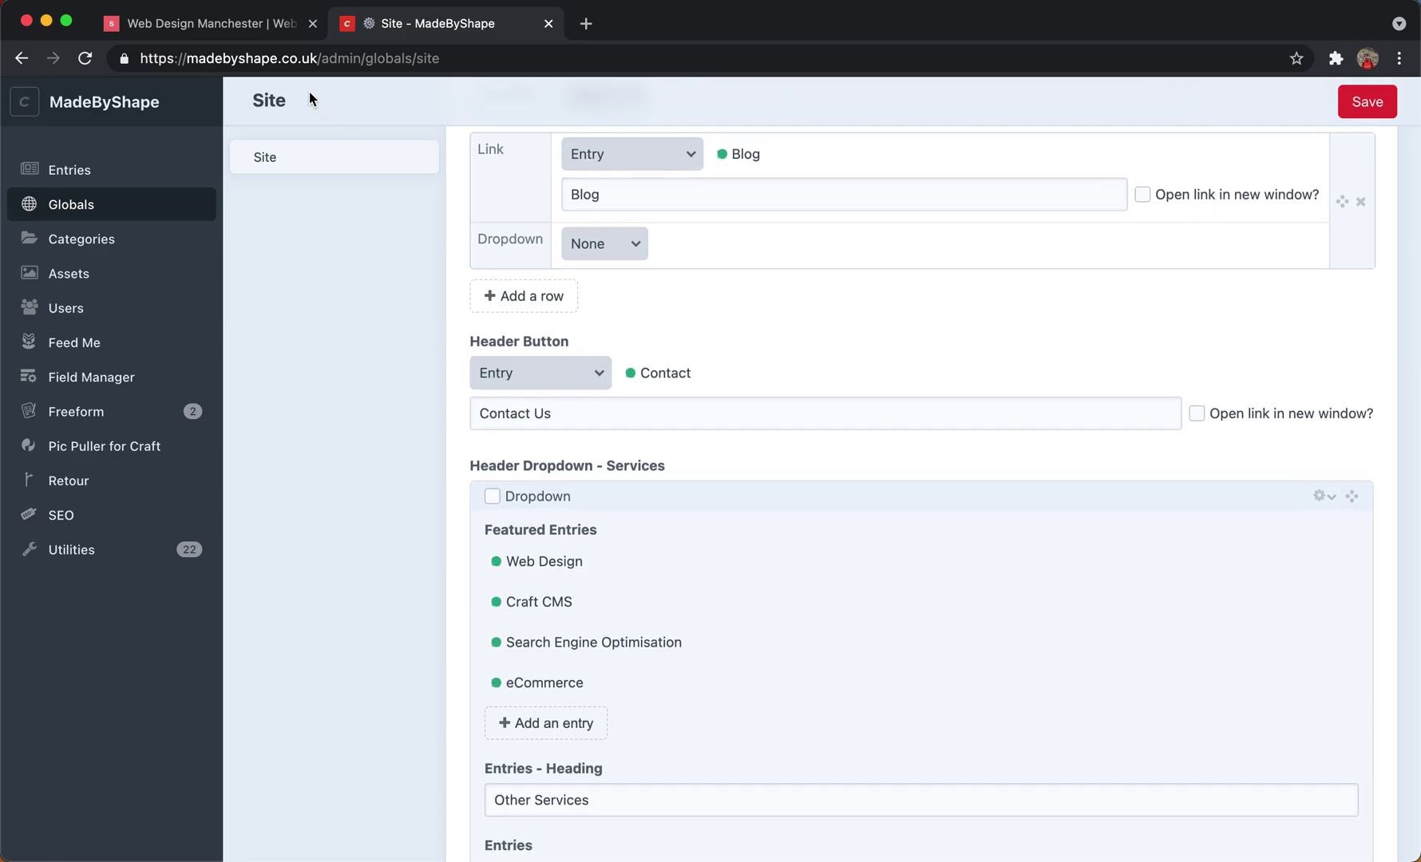
{"action": "left_click", "coordinate": [280, 32]}
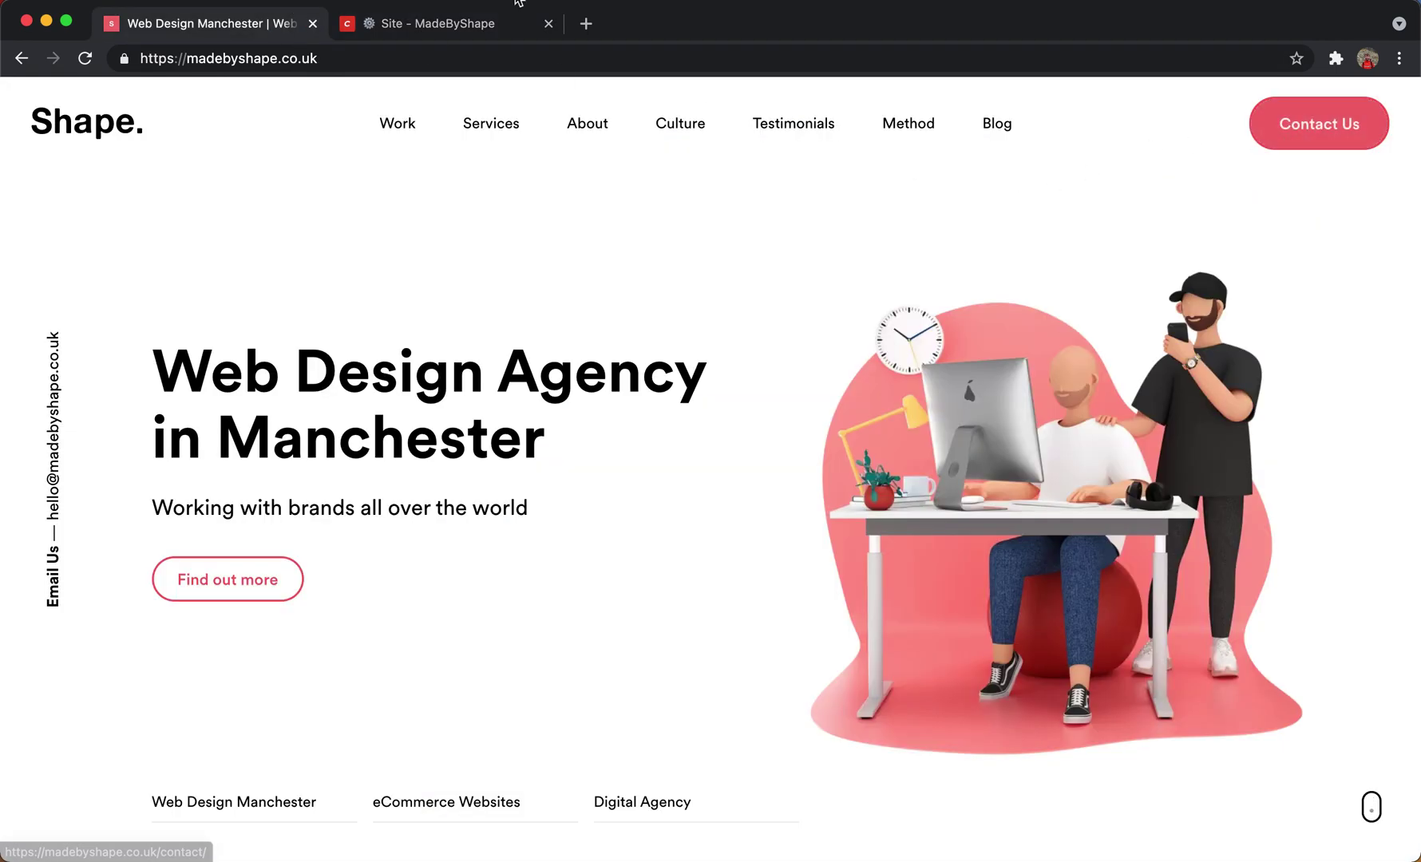
{"action": "left_click", "coordinate": [482, 26]}
{"action": "scroll", "coordinate": [517, 279], "scroll_direction": "up", "scroll_amount": 10}
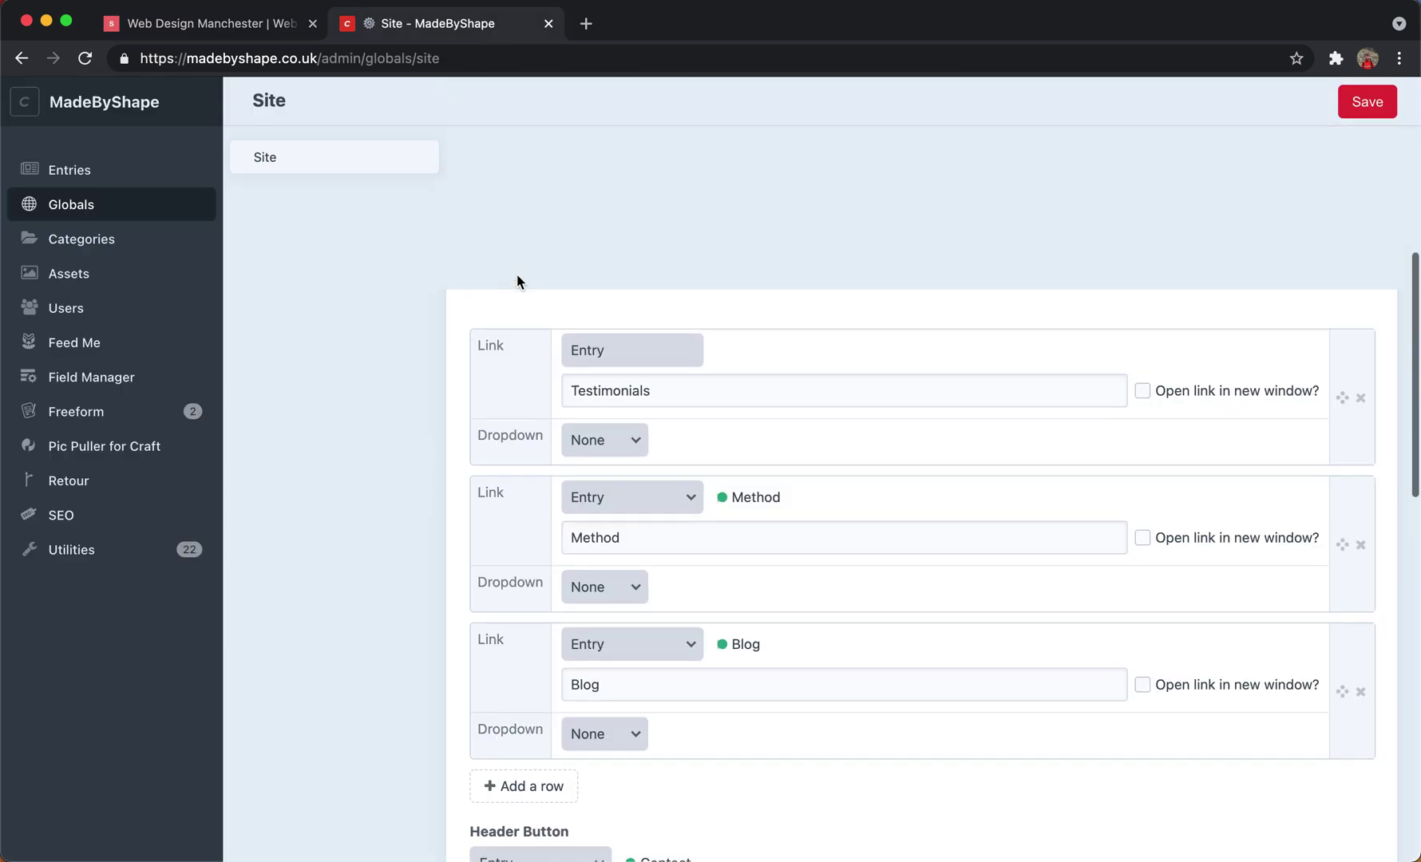
Show the Site globals Footer fields and compare its call to action, headings and copyright with the live footer.
{"action": "left_click", "coordinate": [571, 222]}
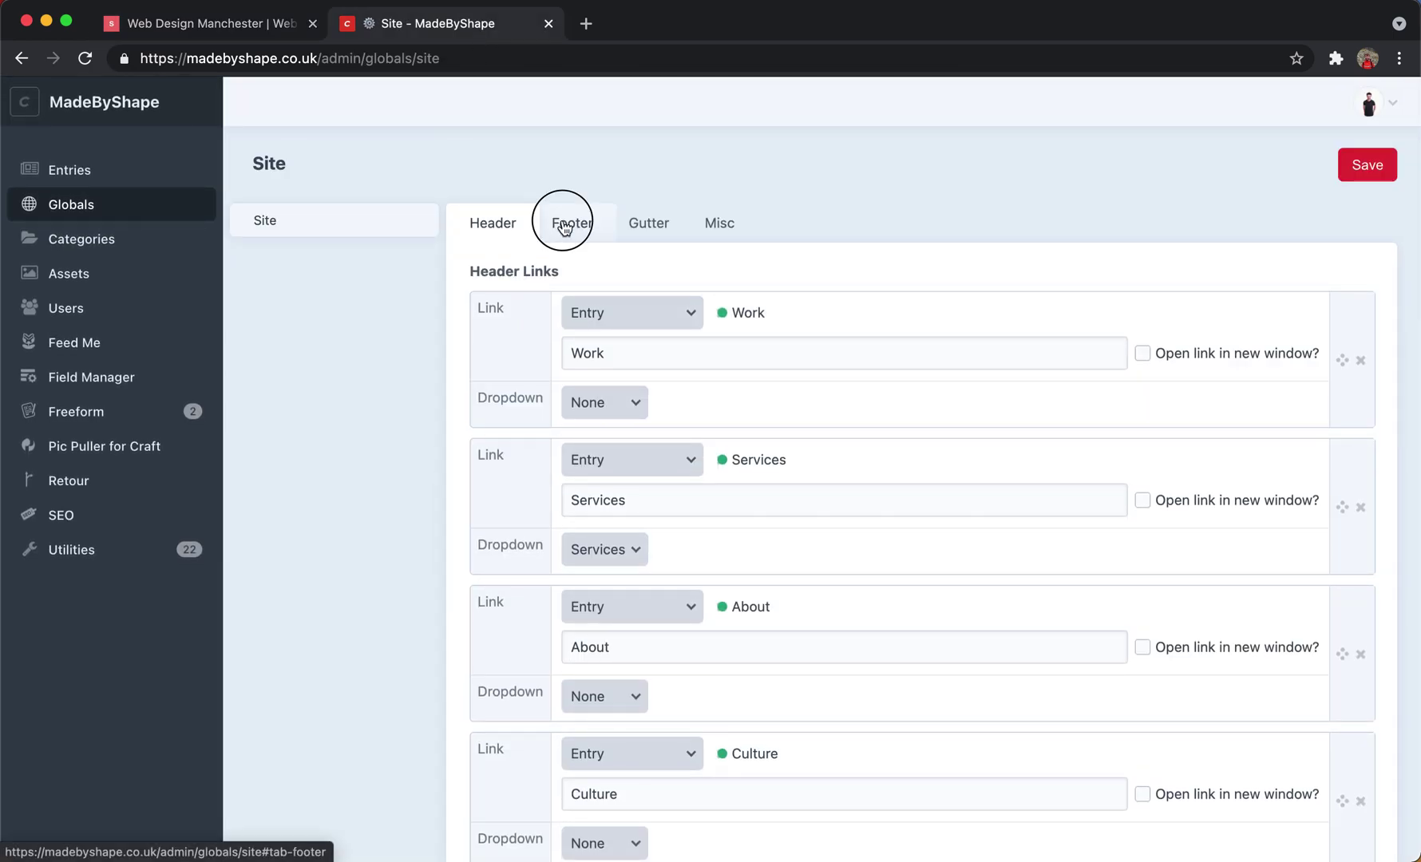
{"action": "left_click", "coordinate": [217, 25]}
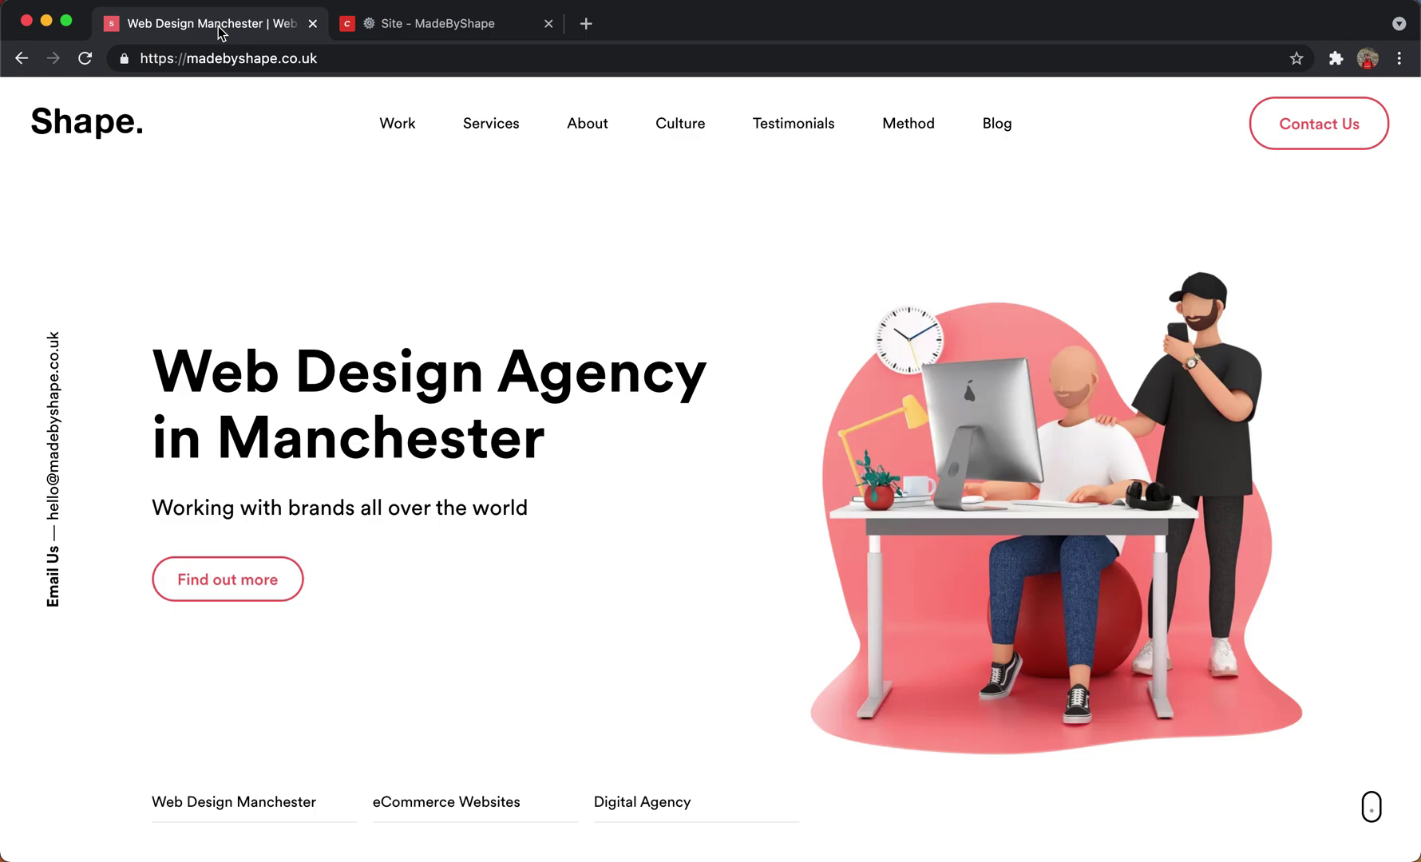
{"action": "scroll", "coordinate": [626, 238], "scroll_direction": "down", "scroll_amount": 15}
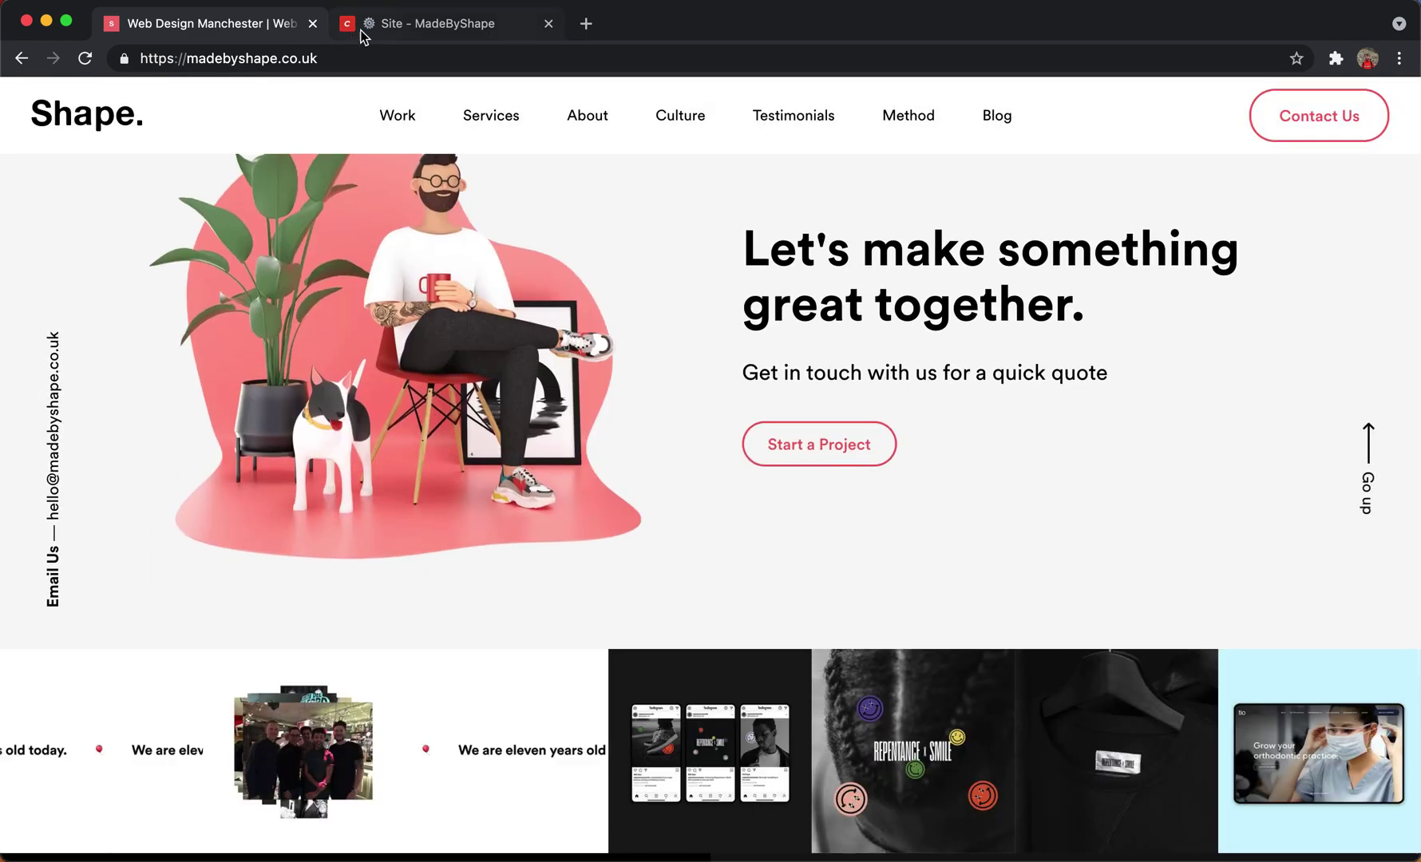
{"action": "left_click", "coordinate": [425, 25]}
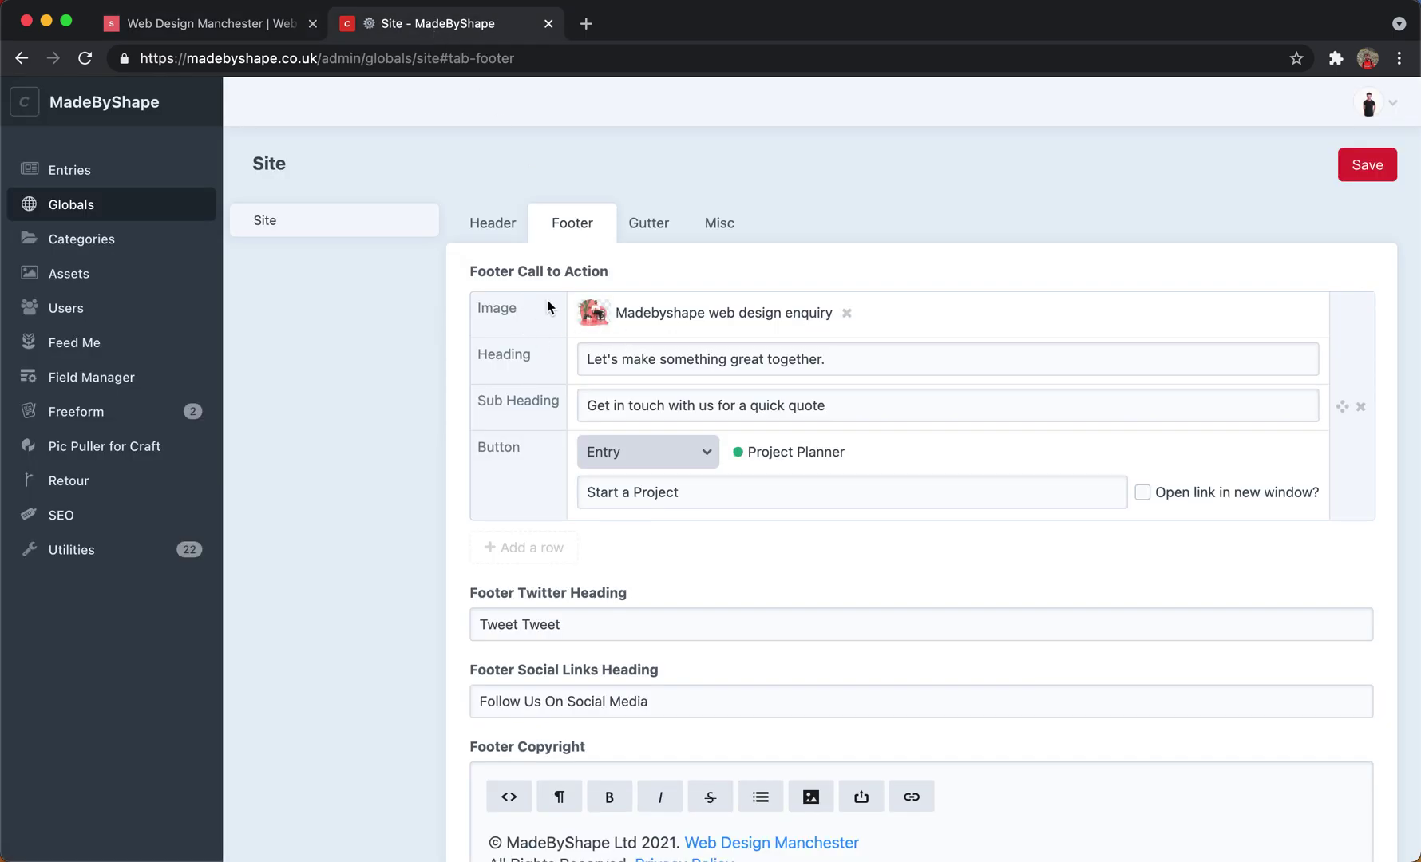
{"action": "scroll", "coordinate": [919, 484], "scroll_direction": "down", "scroll_amount": 2}
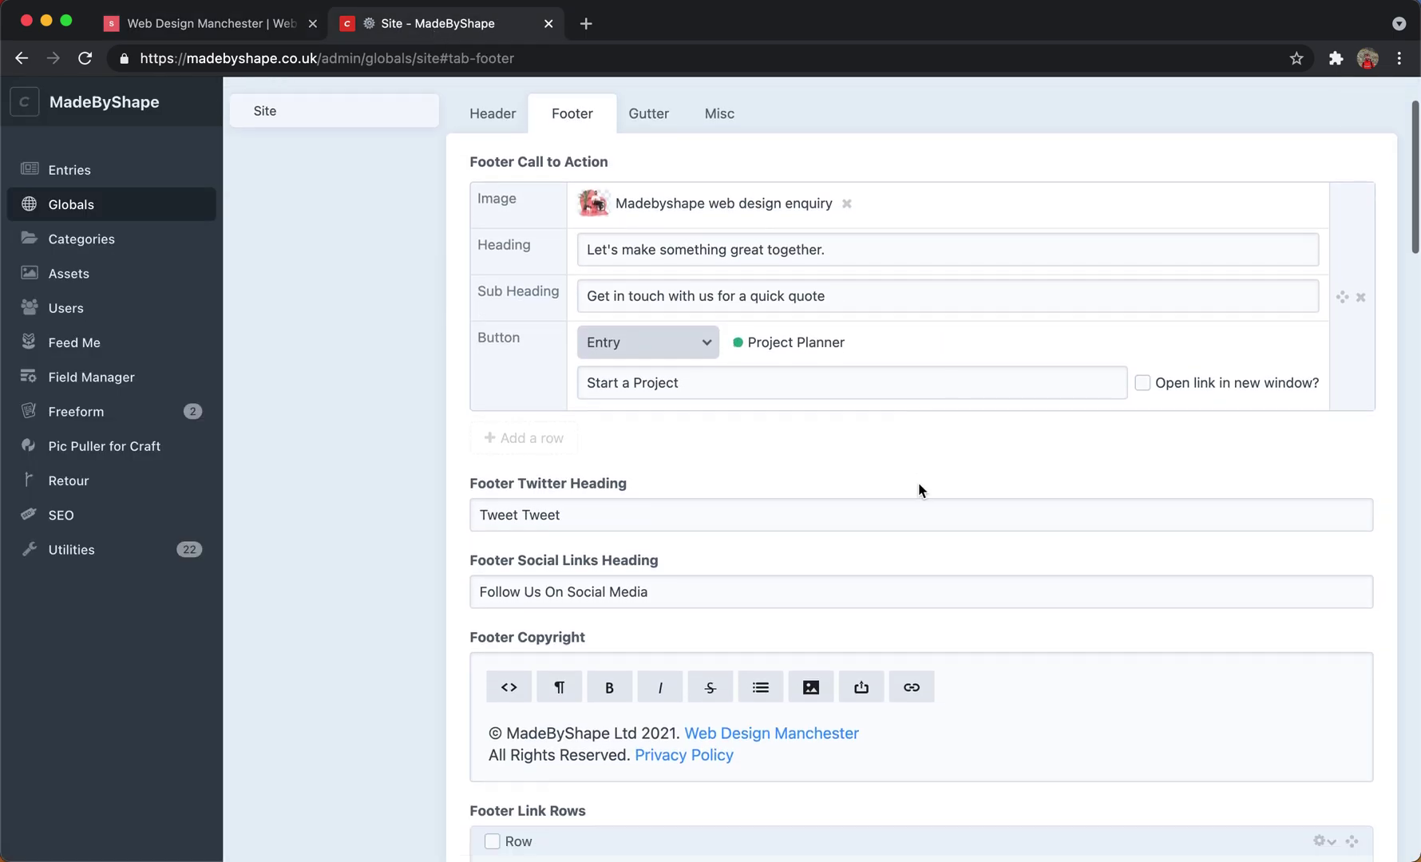
{"action": "left_click", "coordinate": [259, 20]}
{"action": "scroll", "coordinate": [409, 374], "scroll_direction": "down", "scroll_amount": 10}
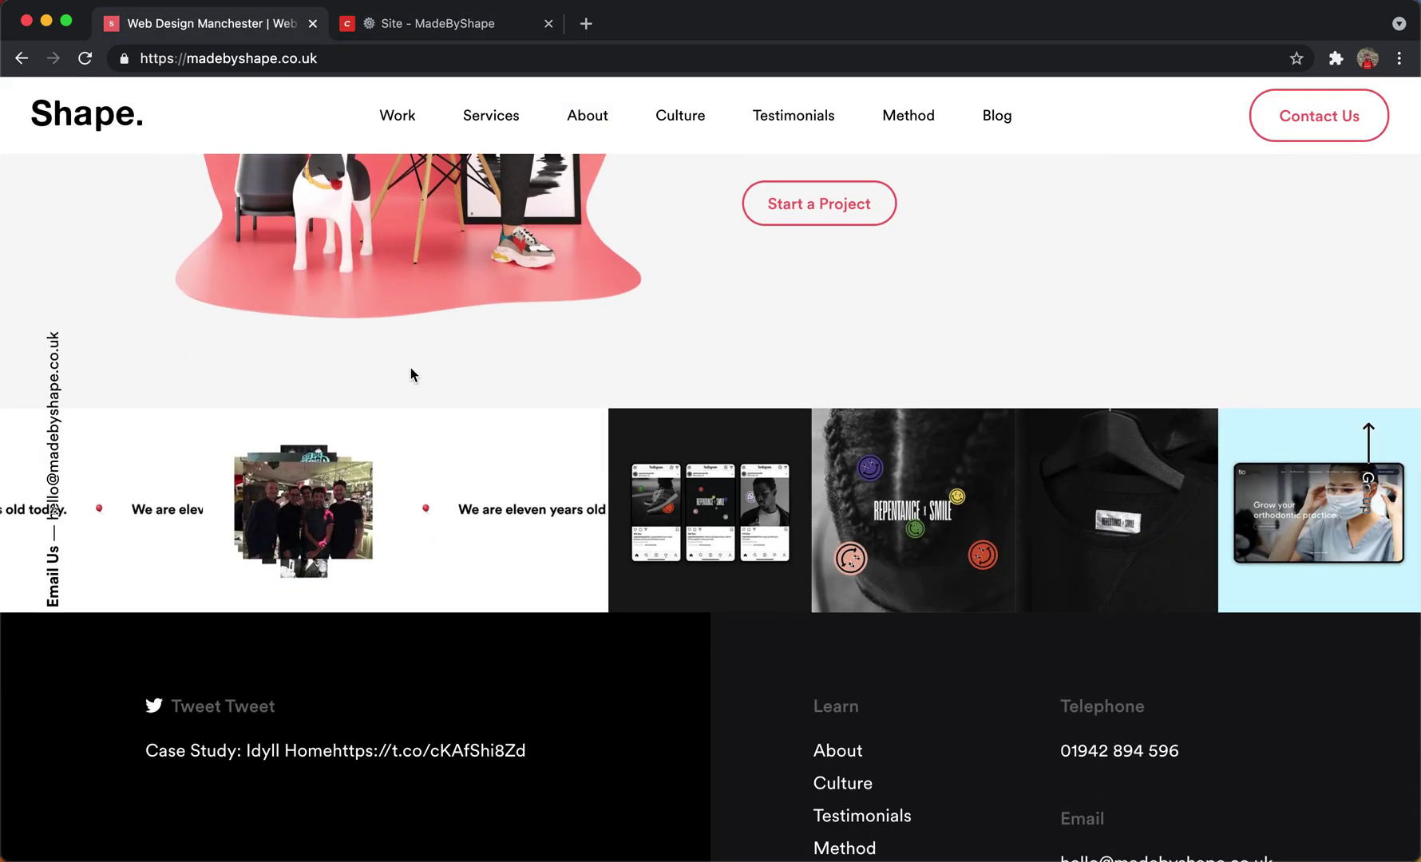
{"action": "left_click", "coordinate": [454, 26]}
{"action": "scroll", "coordinate": [536, 481], "scroll_direction": "down", "scroll_amount": 3}
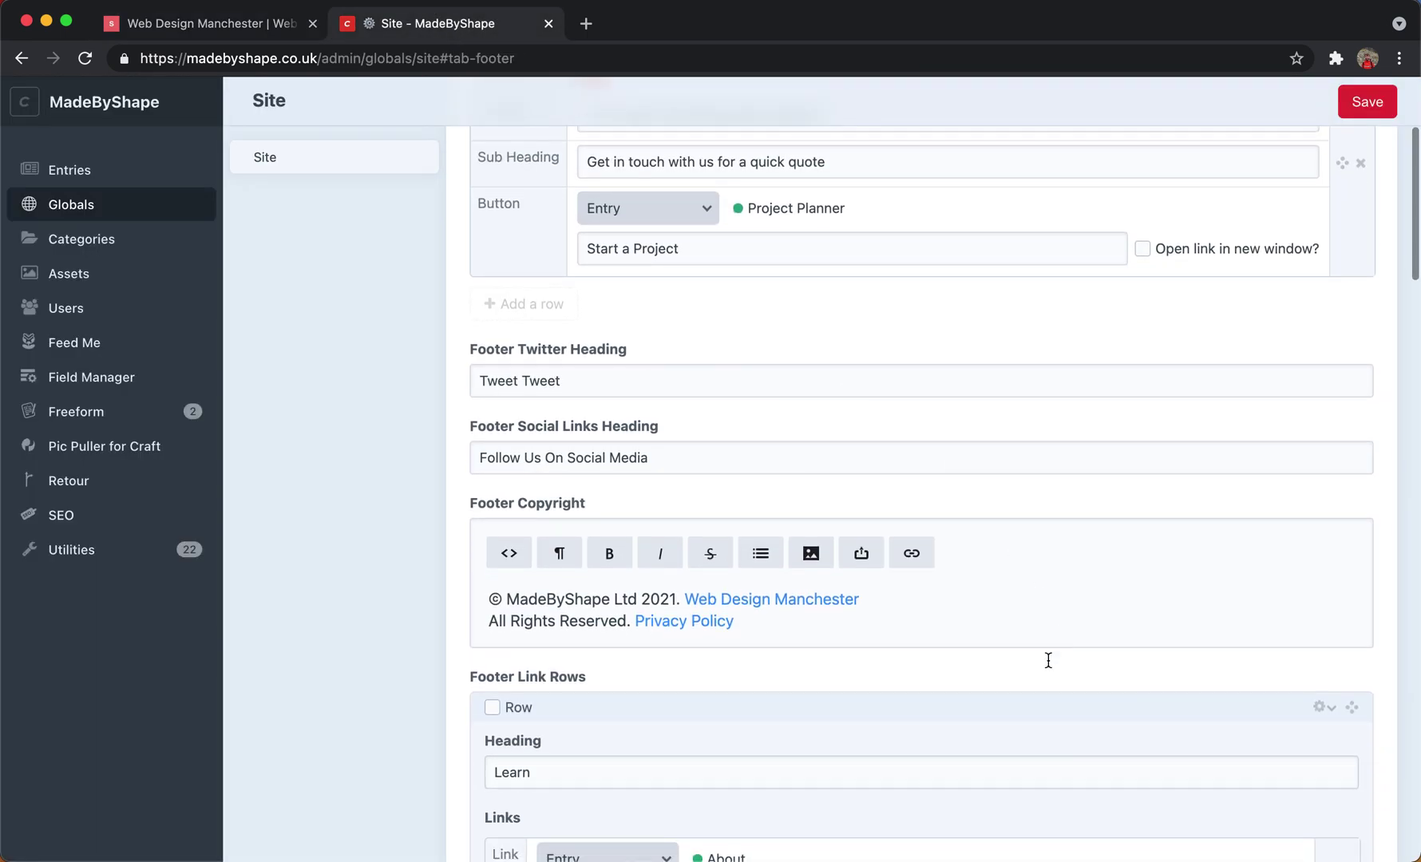
{"action": "scroll", "coordinate": [741, 449], "scroll_direction": "down", "scroll_amount": 1}
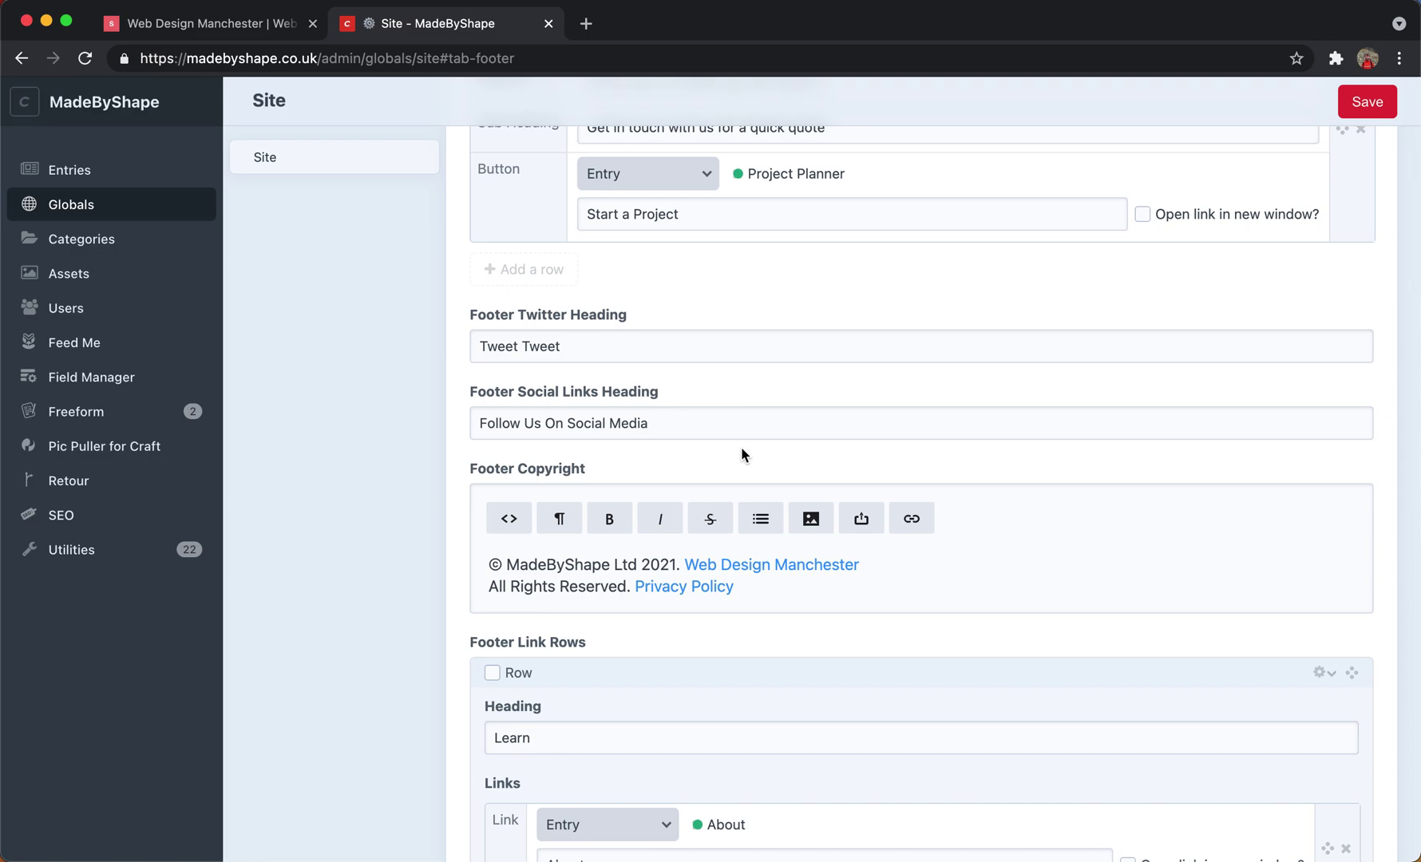
{"action": "left_click", "coordinate": [225, 25]}
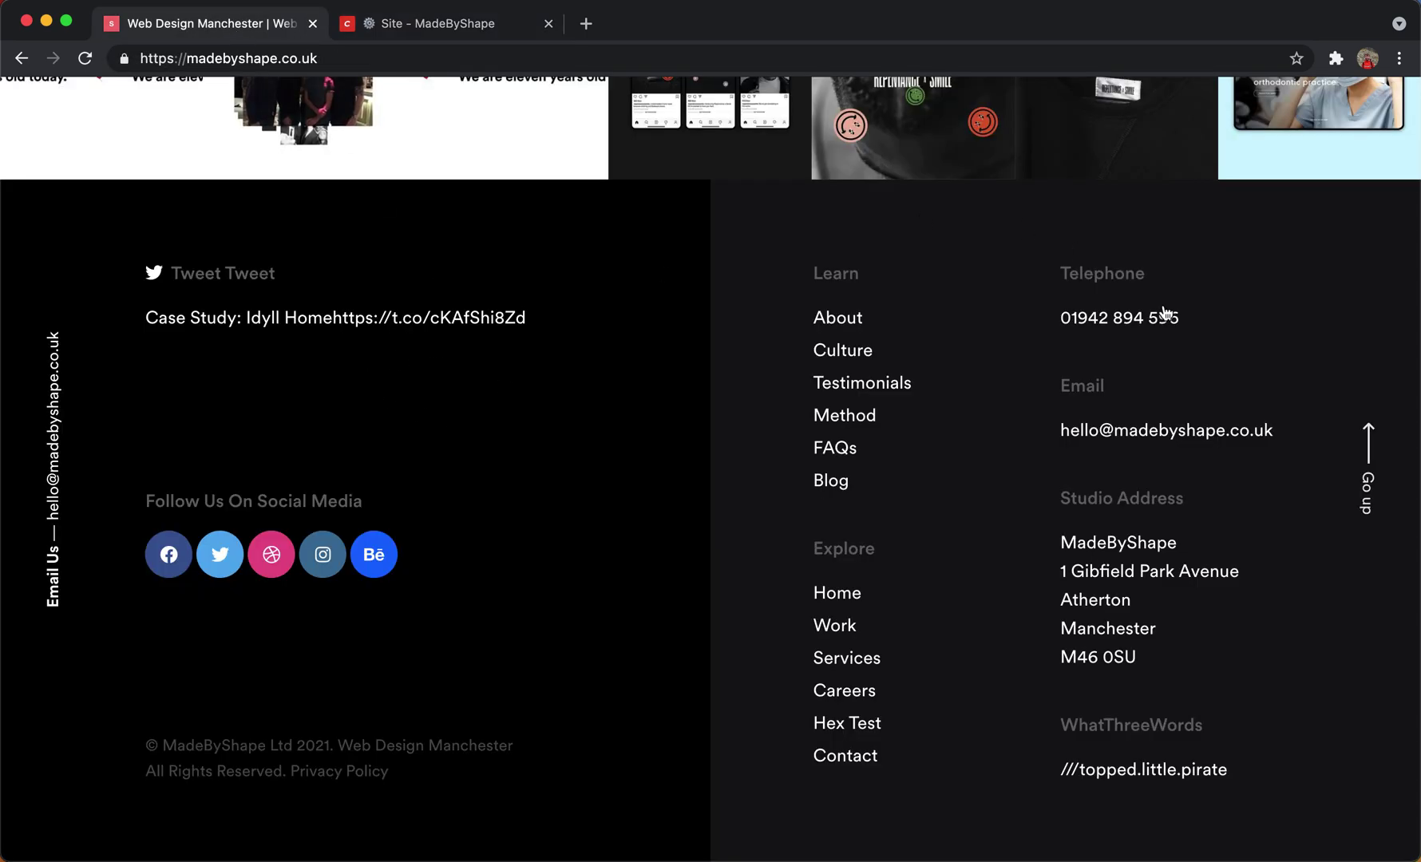
{"action": "left_click", "coordinate": [435, 22]}
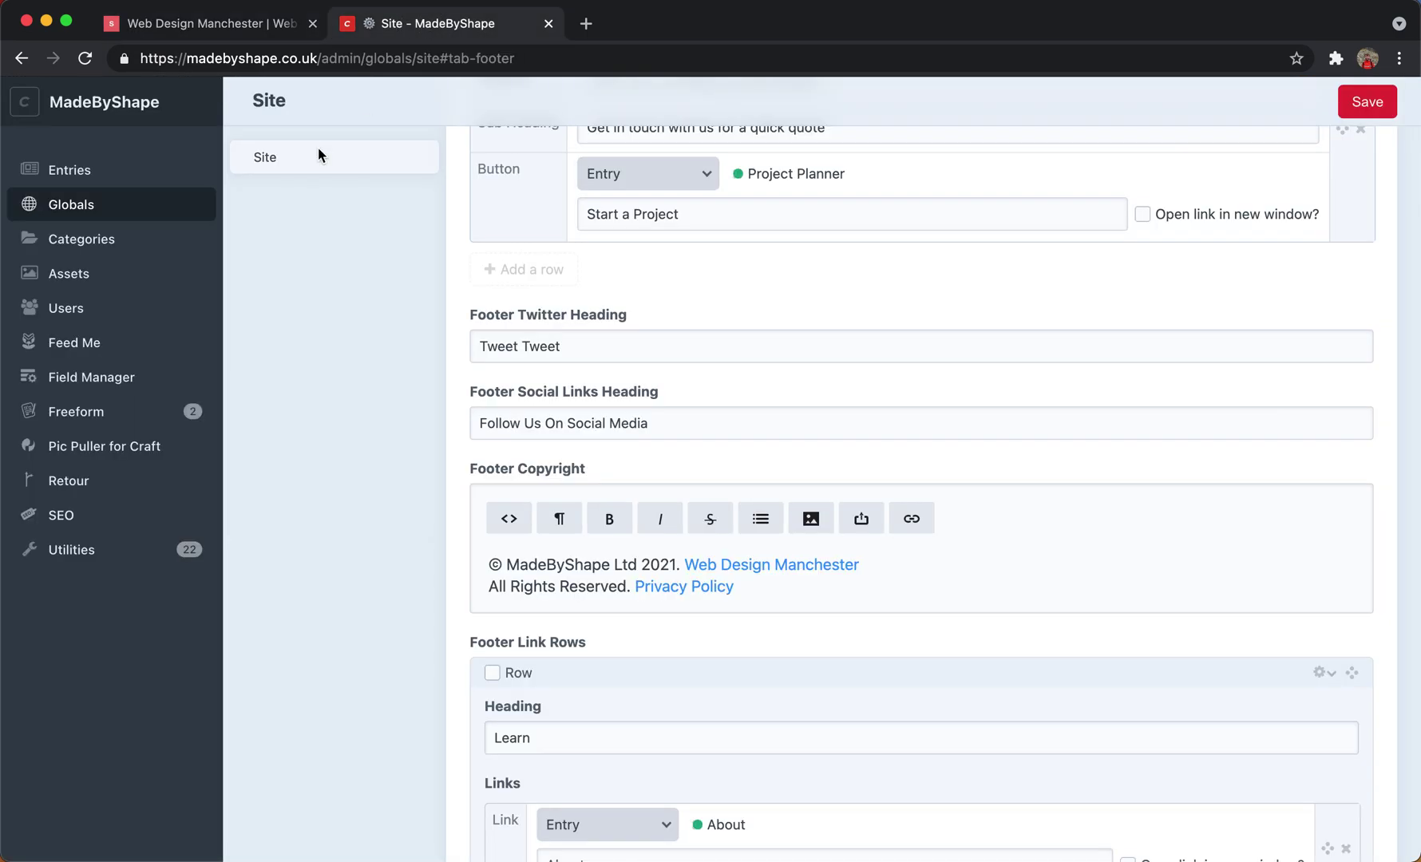
Open the Blog category group and compare its five categories with the live site's blog page.
{"action": "left_click", "coordinate": [99, 249]}
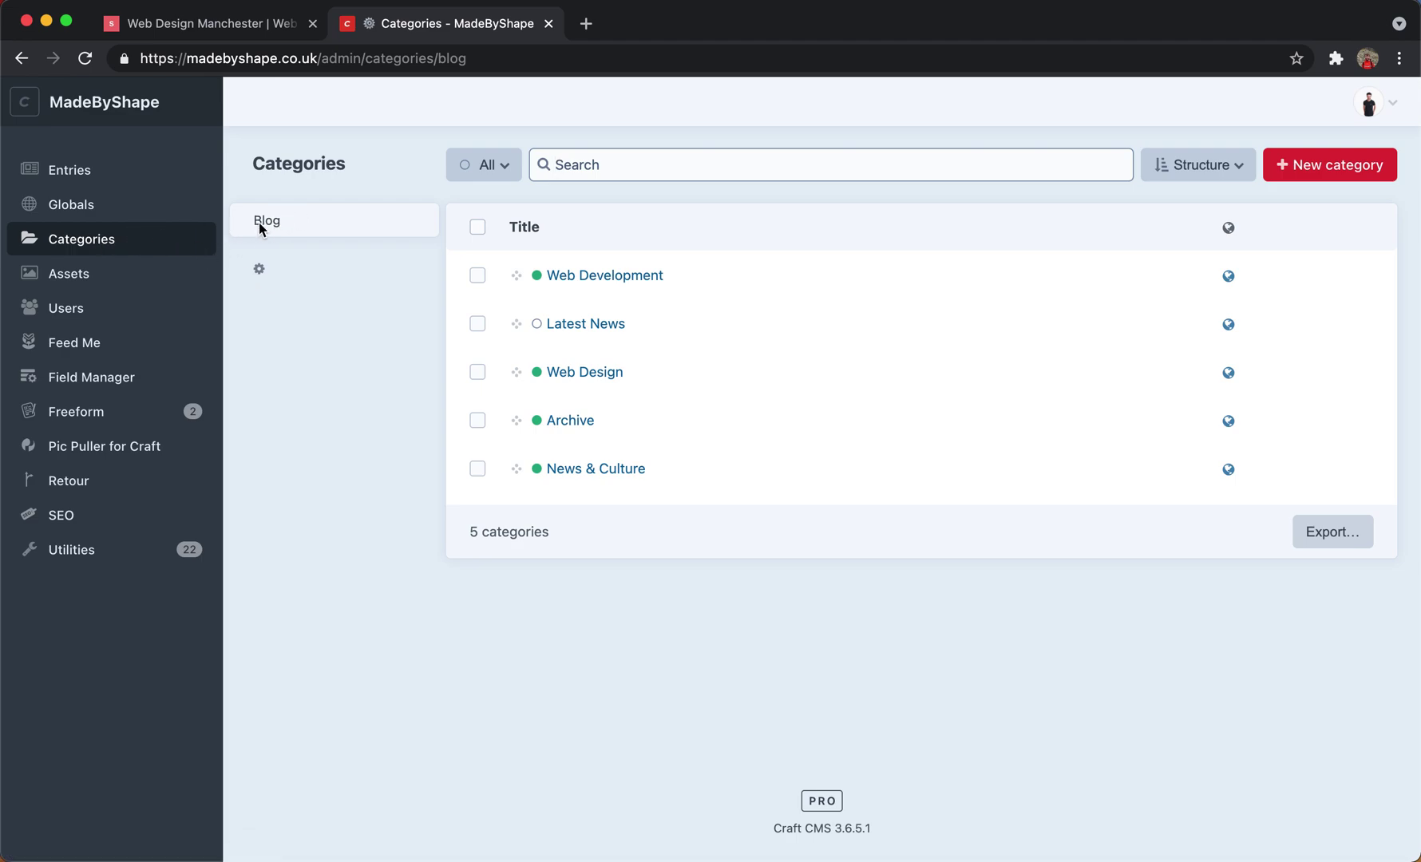
{"action": "left_click", "coordinate": [227, 32]}
{"action": "scroll", "coordinate": [482, 193], "scroll_direction": "up", "scroll_amount": 15}
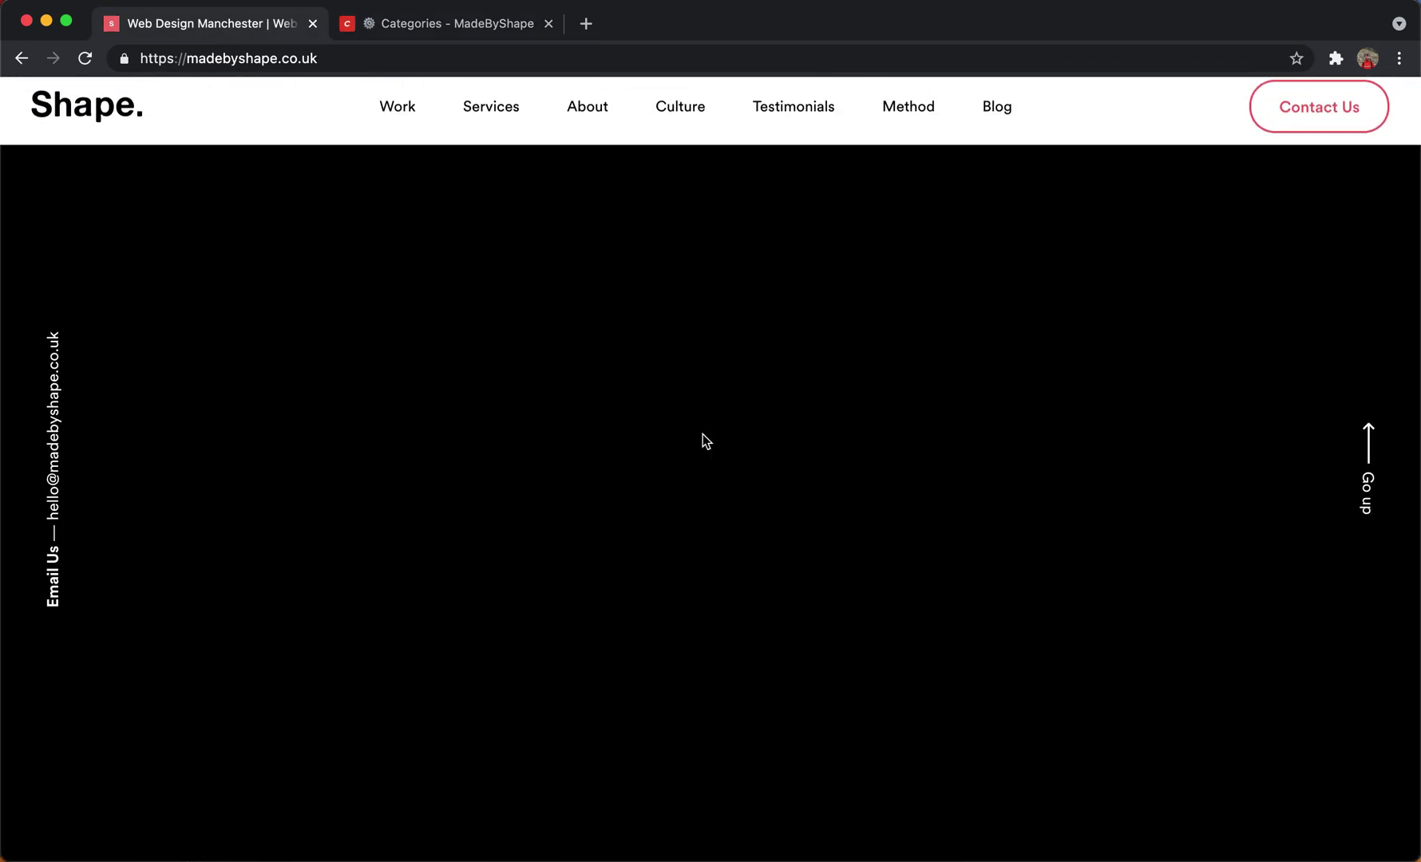
{"action": "left_click", "coordinate": [992, 124]}
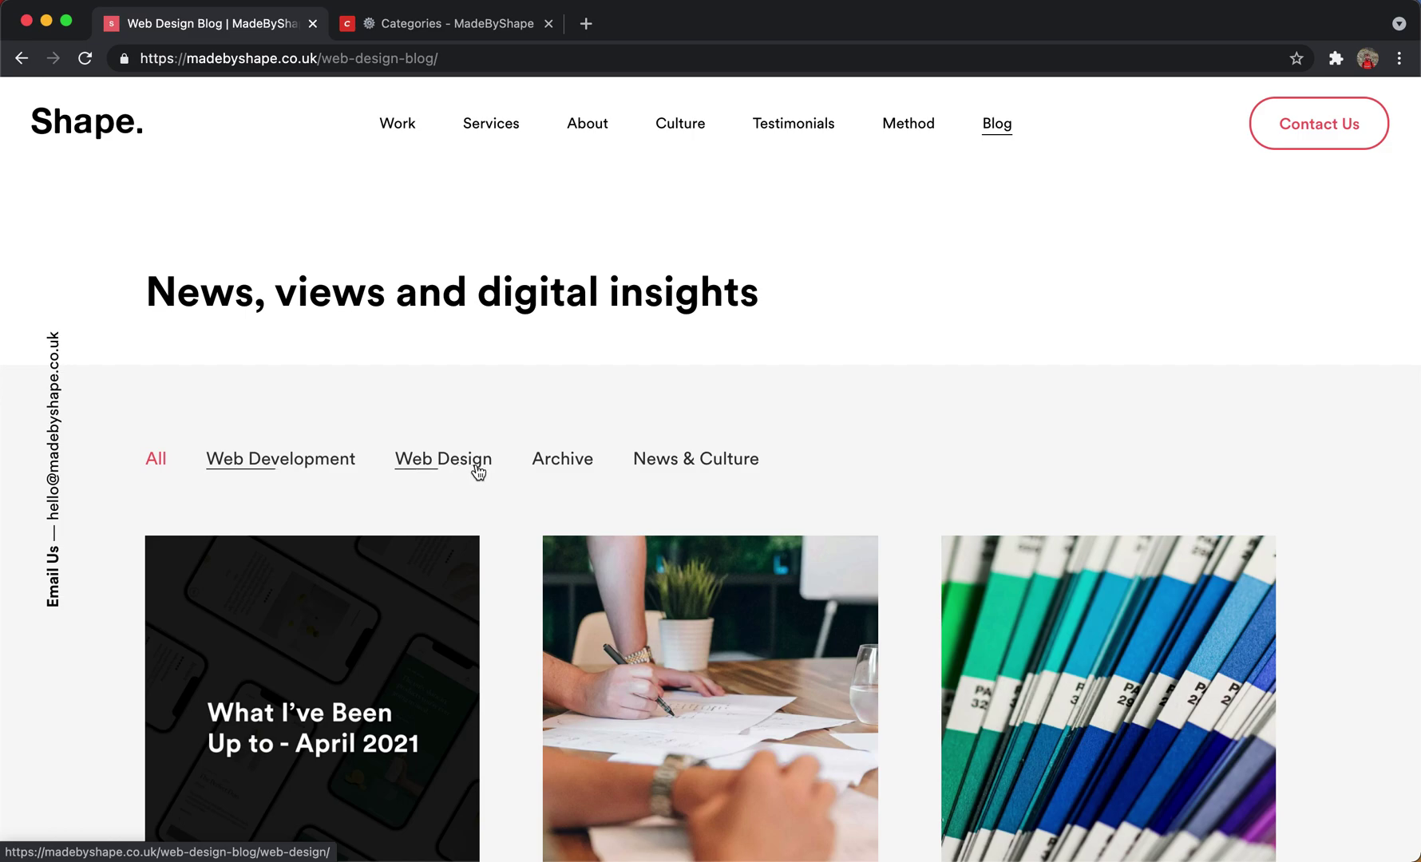
{"action": "left_click", "coordinate": [376, 26]}
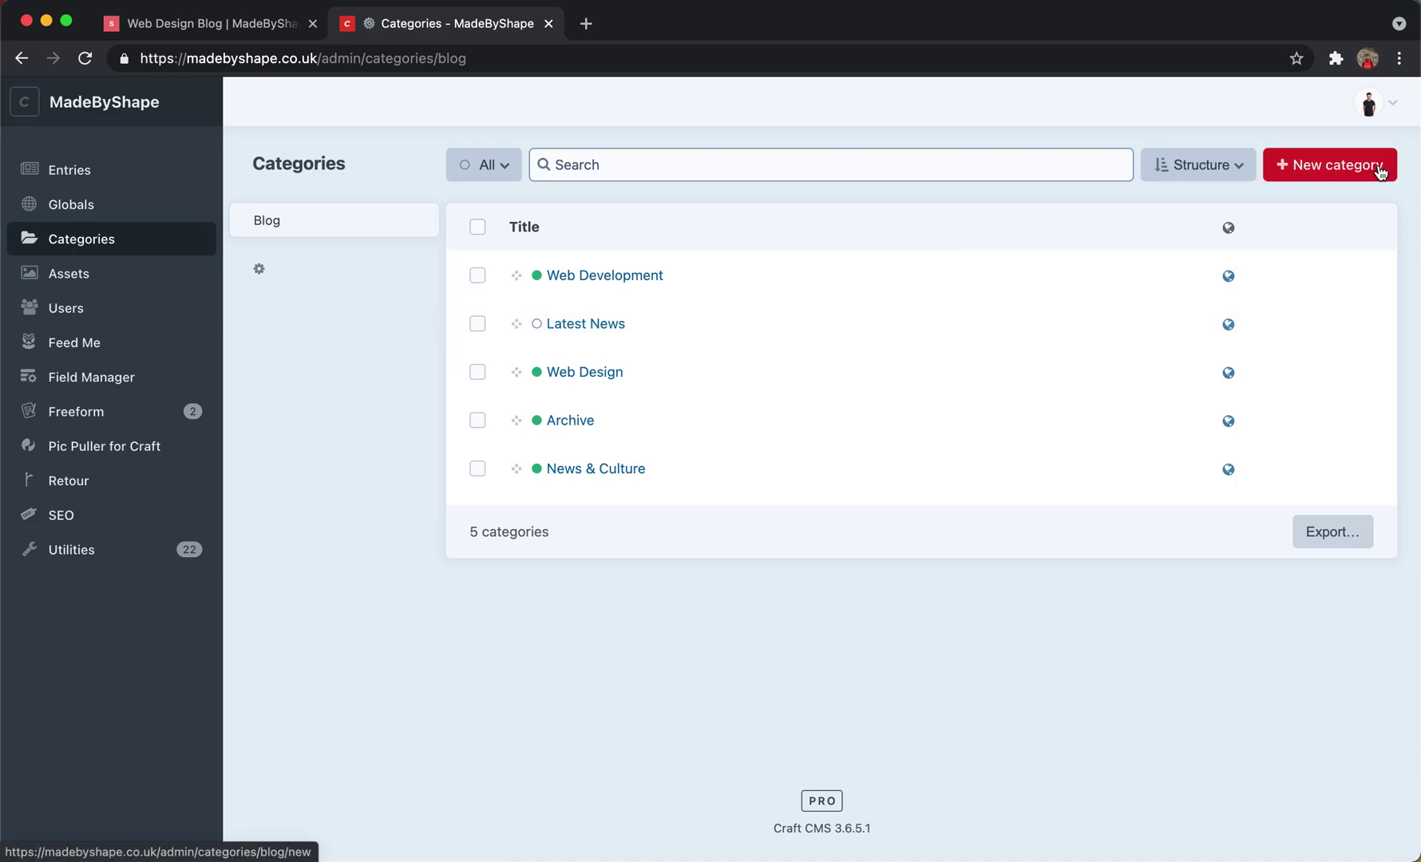
Select the misty forest photo in Assets > Images and launch it in the image editor via Edit asset.
{"action": "left_click", "coordinate": [68, 285]}
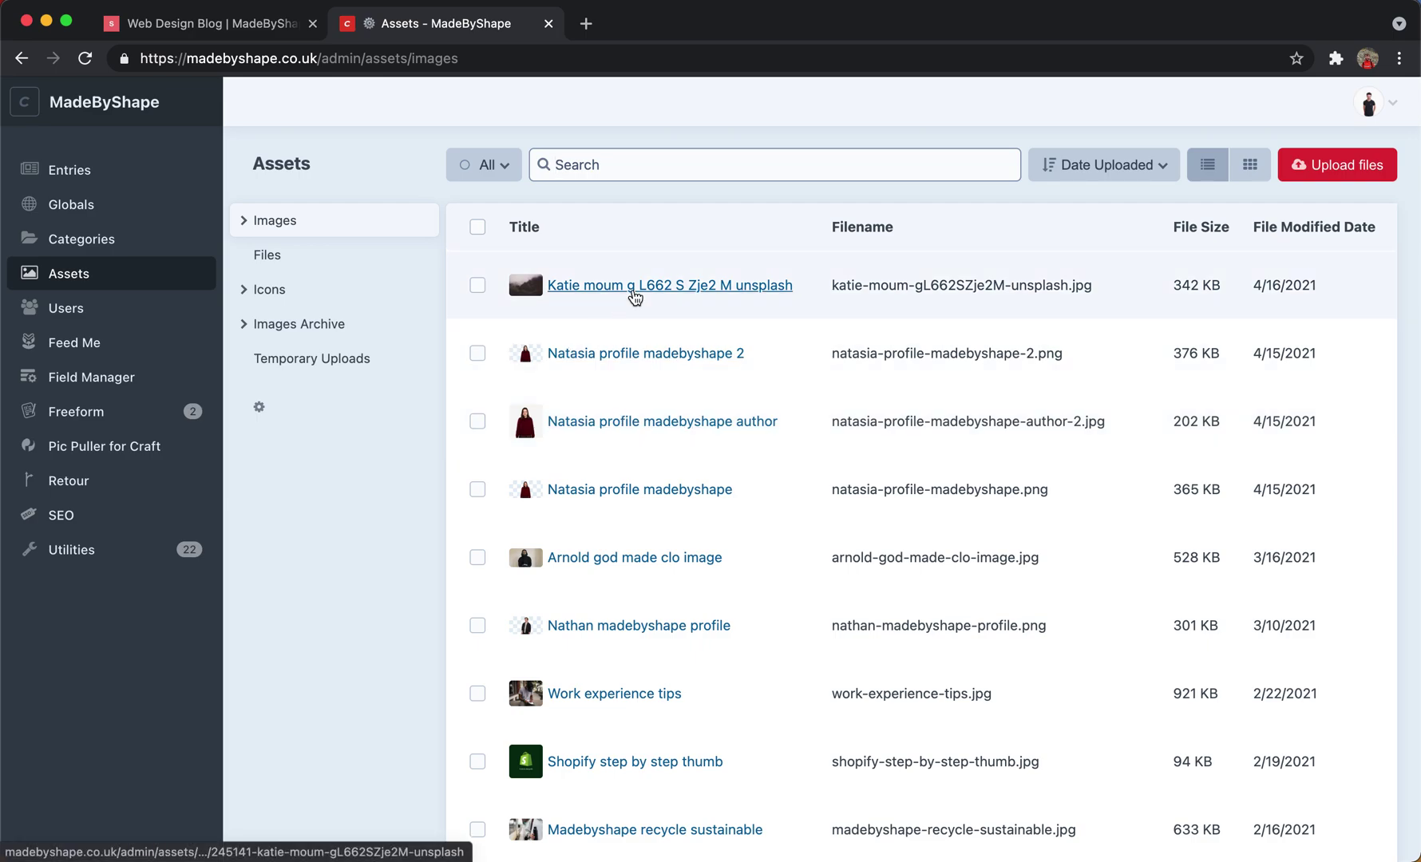
{"action": "left_click", "coordinate": [477, 290]}
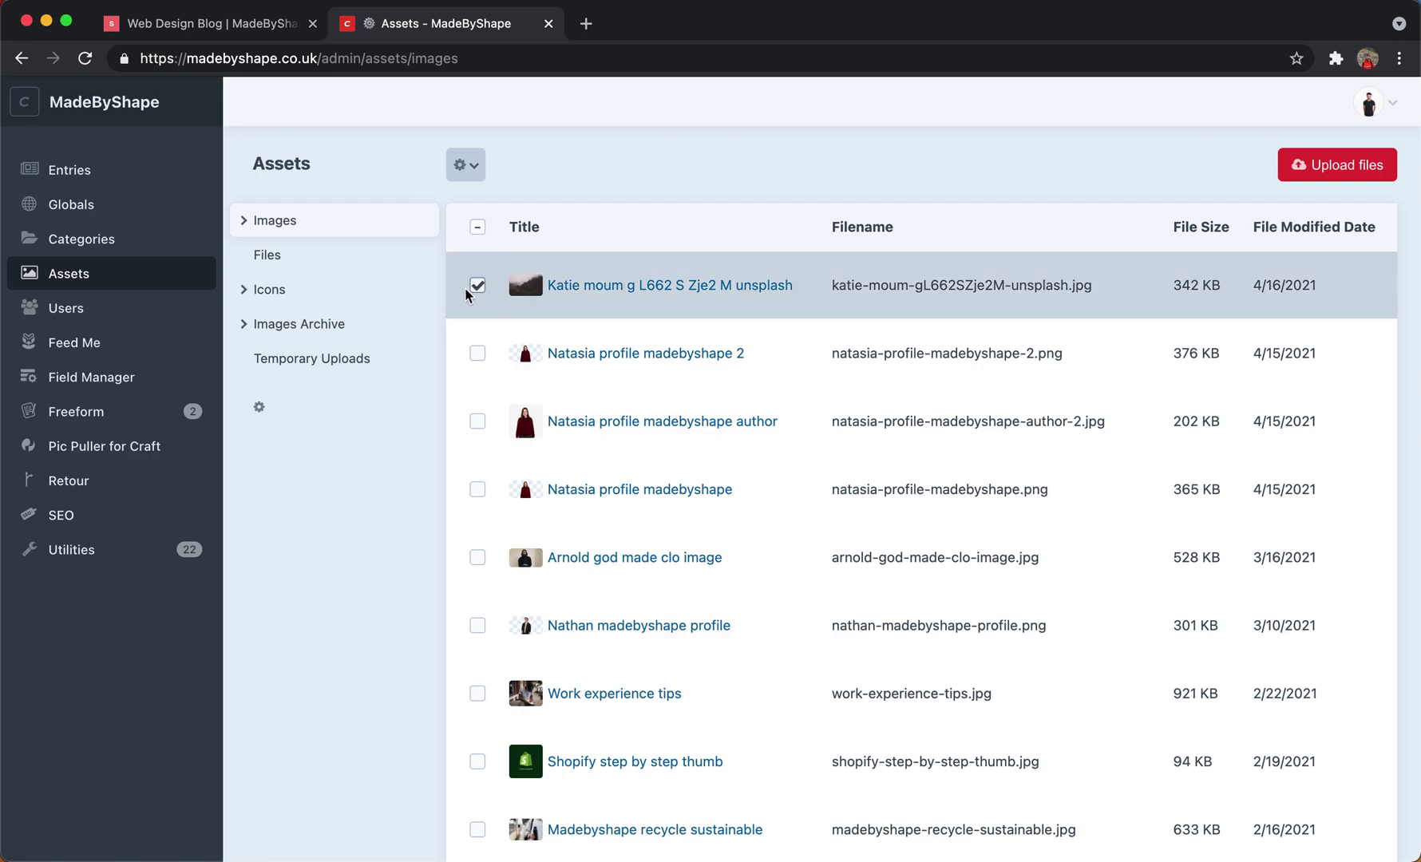
{"action": "left_click", "coordinate": [465, 165]}
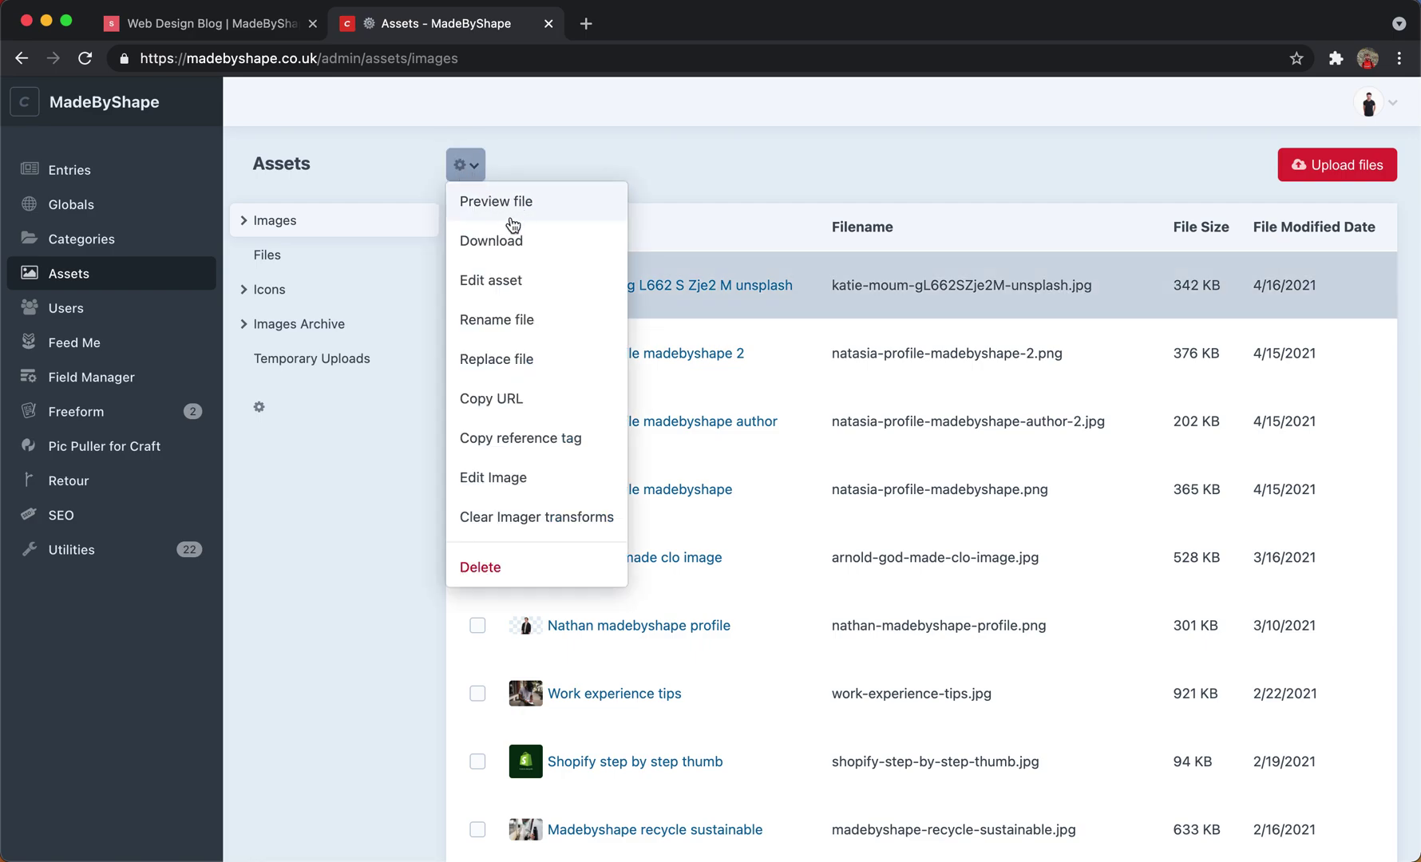
{"action": "left_click", "coordinate": [505, 283]}
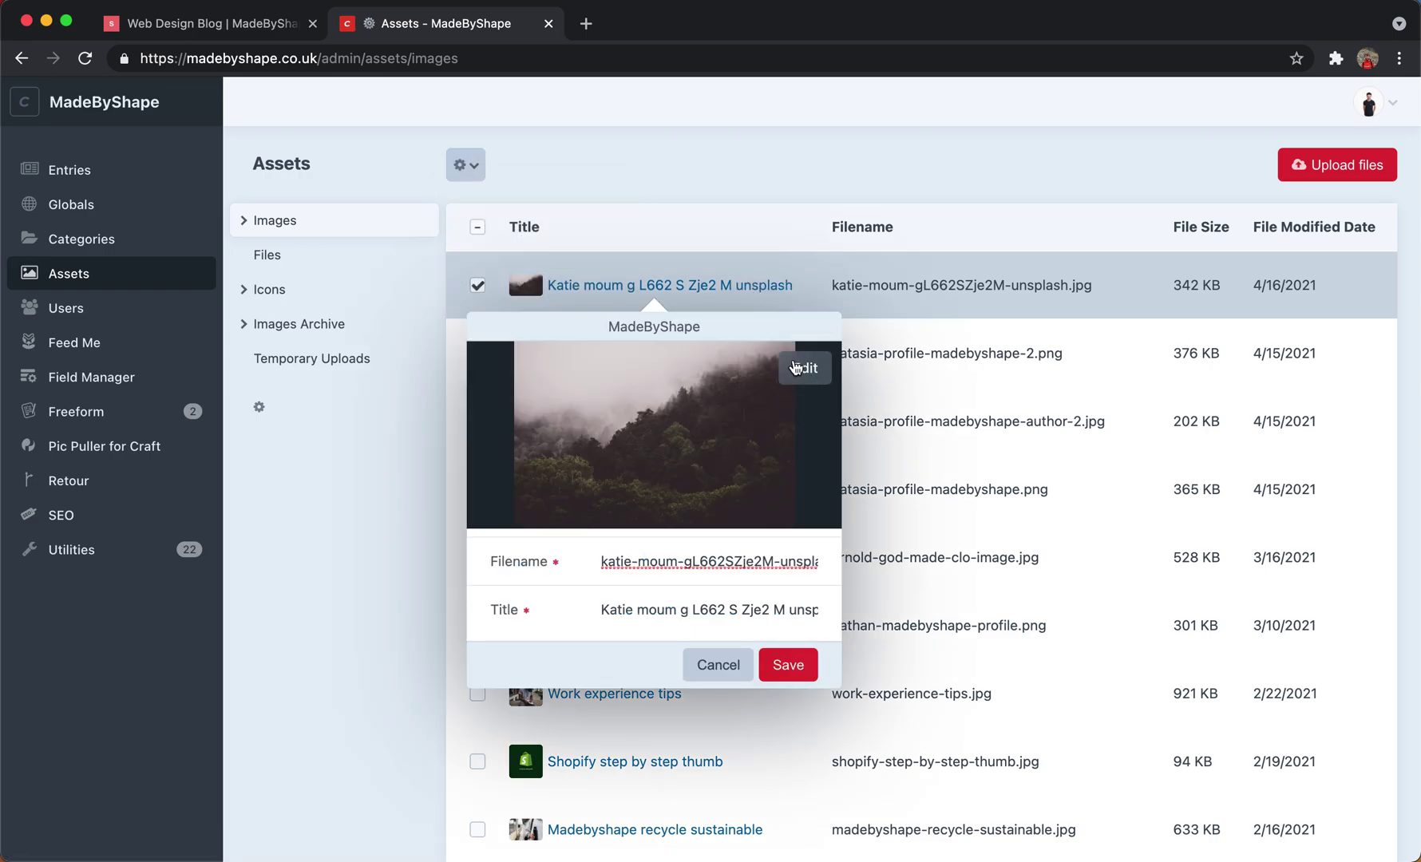
{"action": "left_click", "coordinate": [793, 375]}
{"action": "left_click", "coordinate": [798, 377]}
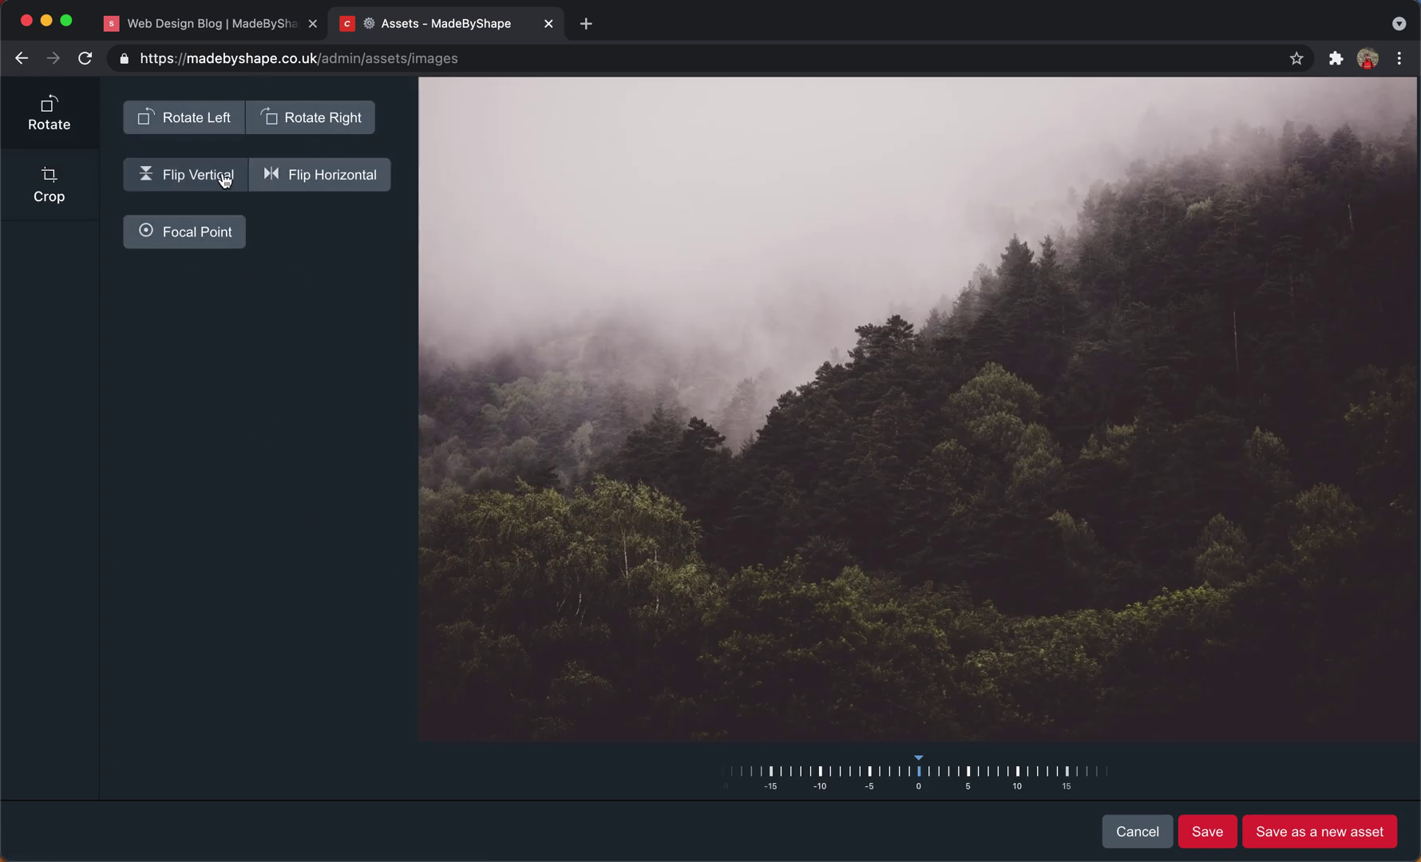
Preview crop and a slight rotation on the forest photo, then cancel the editor and asset details unsaved.
{"action": "left_click", "coordinate": [47, 190]}
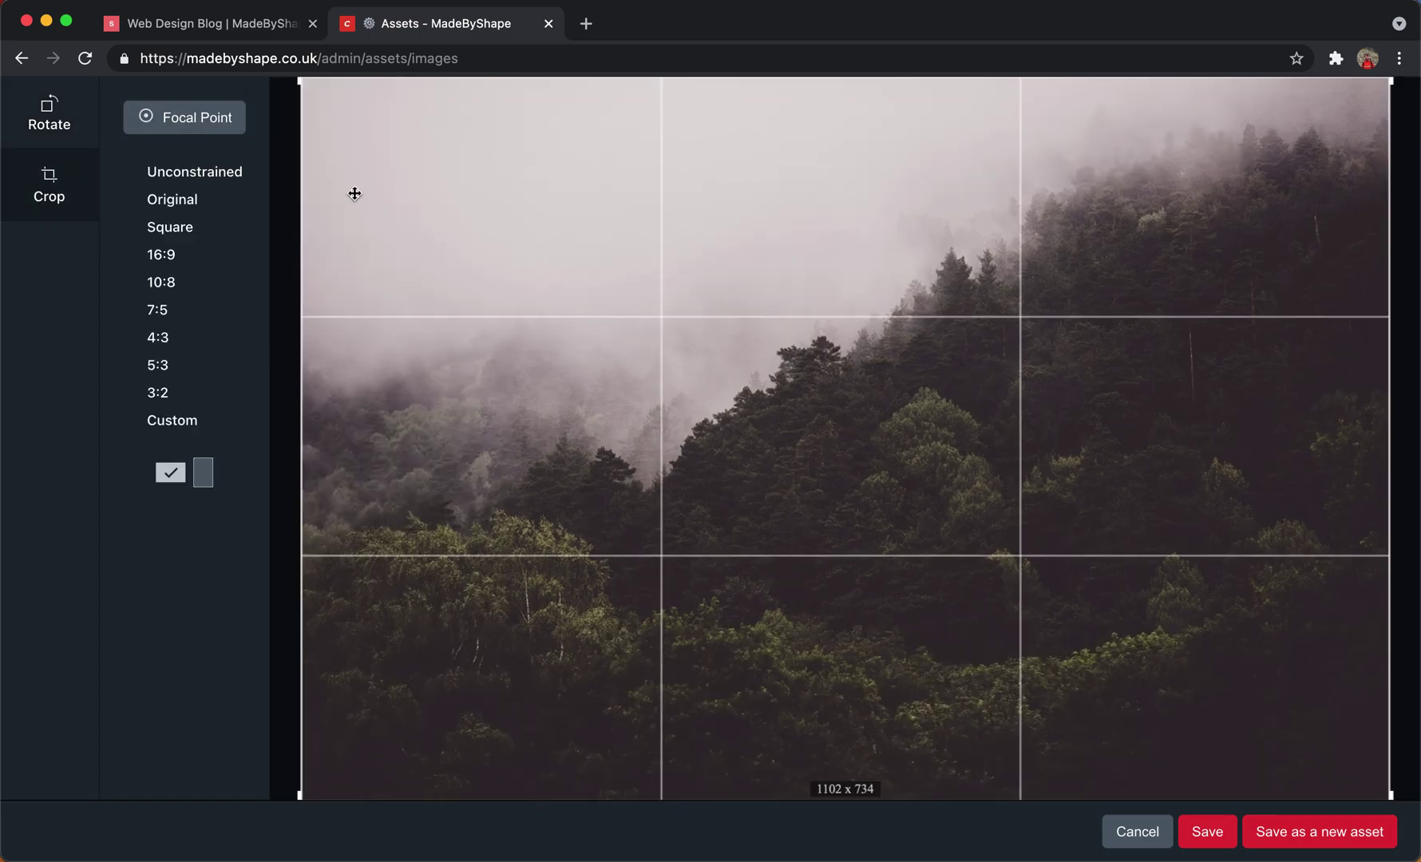
{"action": "left_click", "coordinate": [49, 126]}
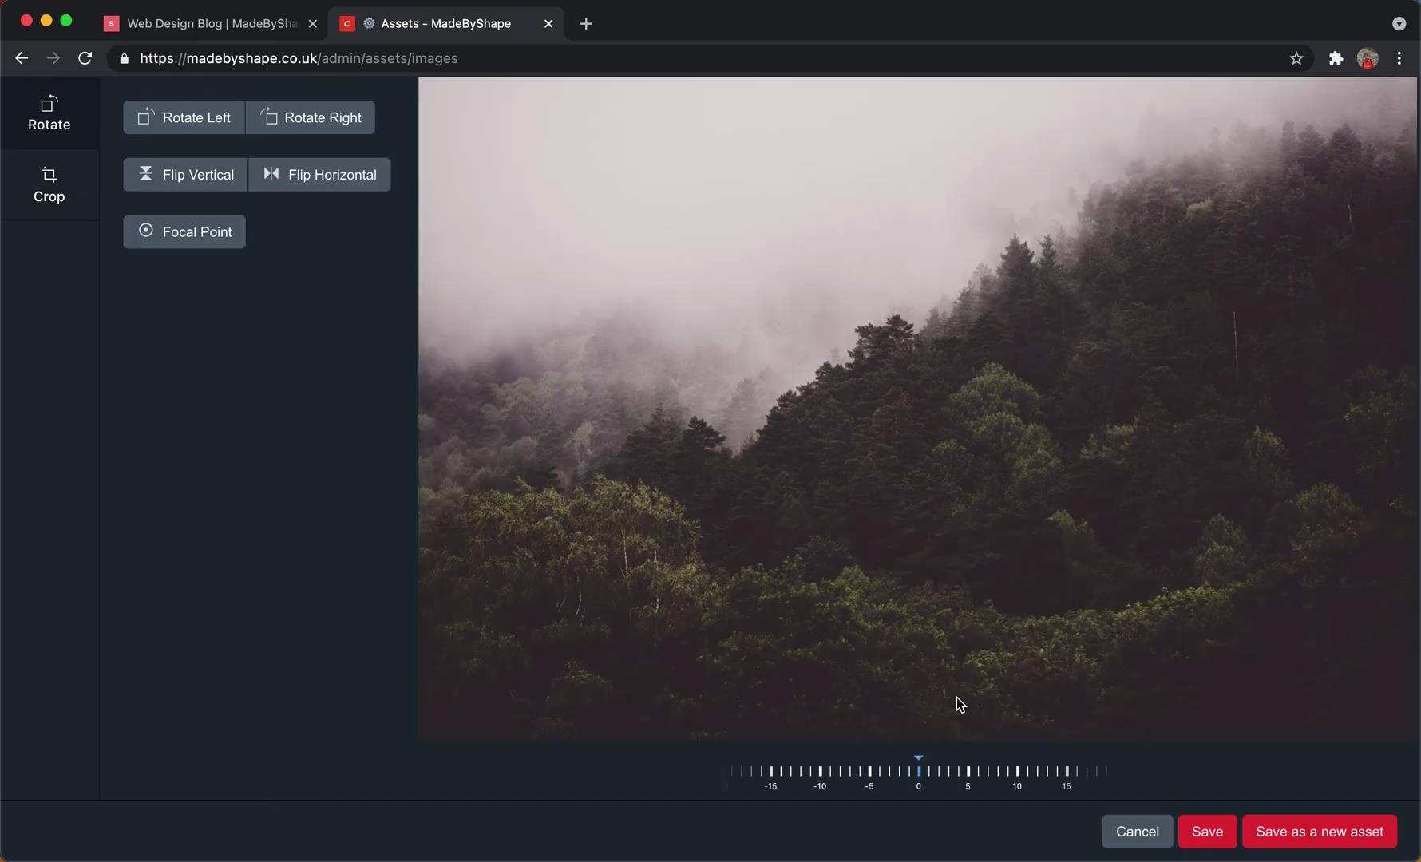
{"action": "left_click_drag", "start_coordinate": [913, 766], "coordinate": [953, 754]}
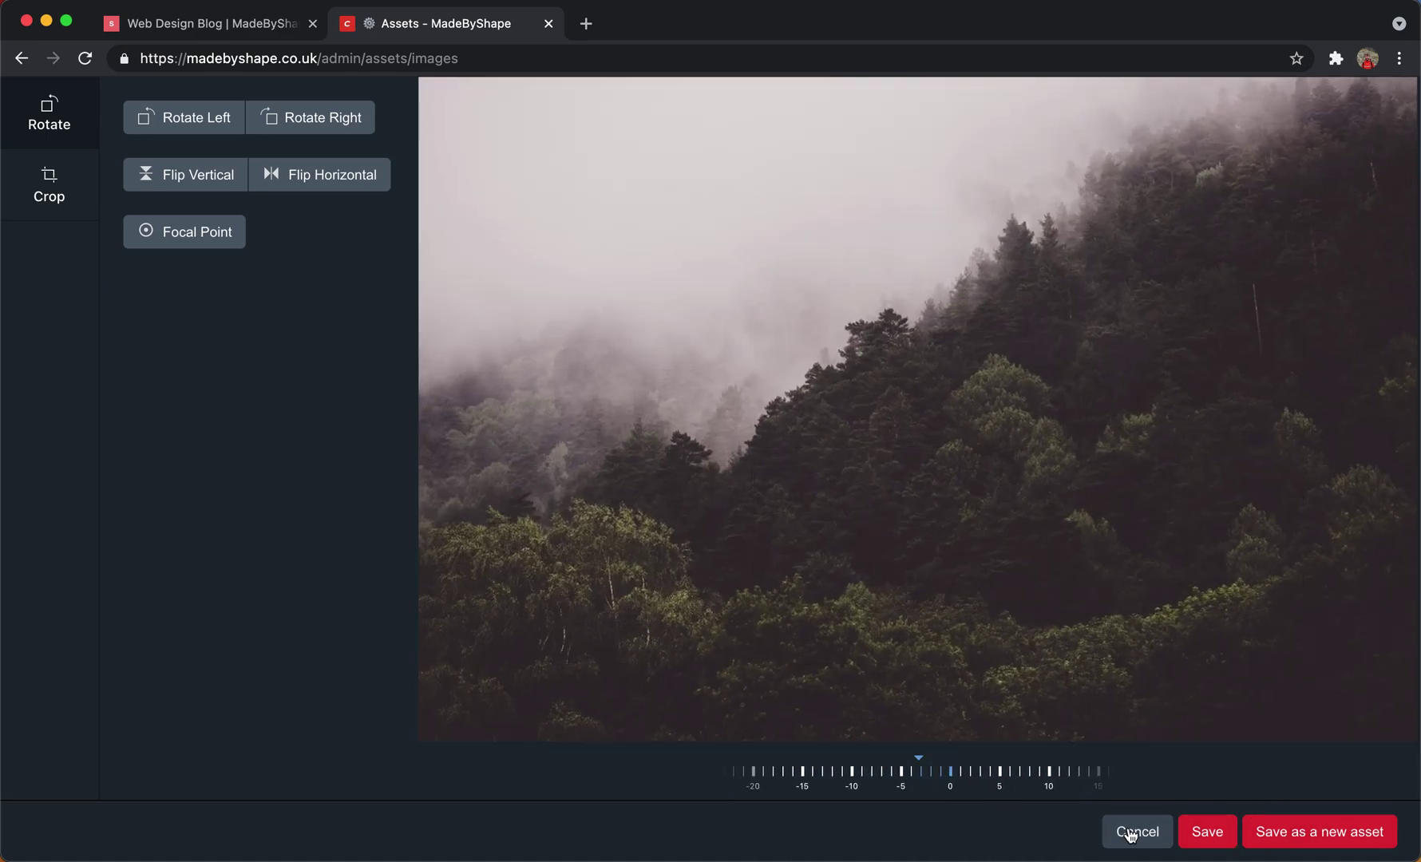
{"action": "left_click", "coordinate": [1130, 832]}
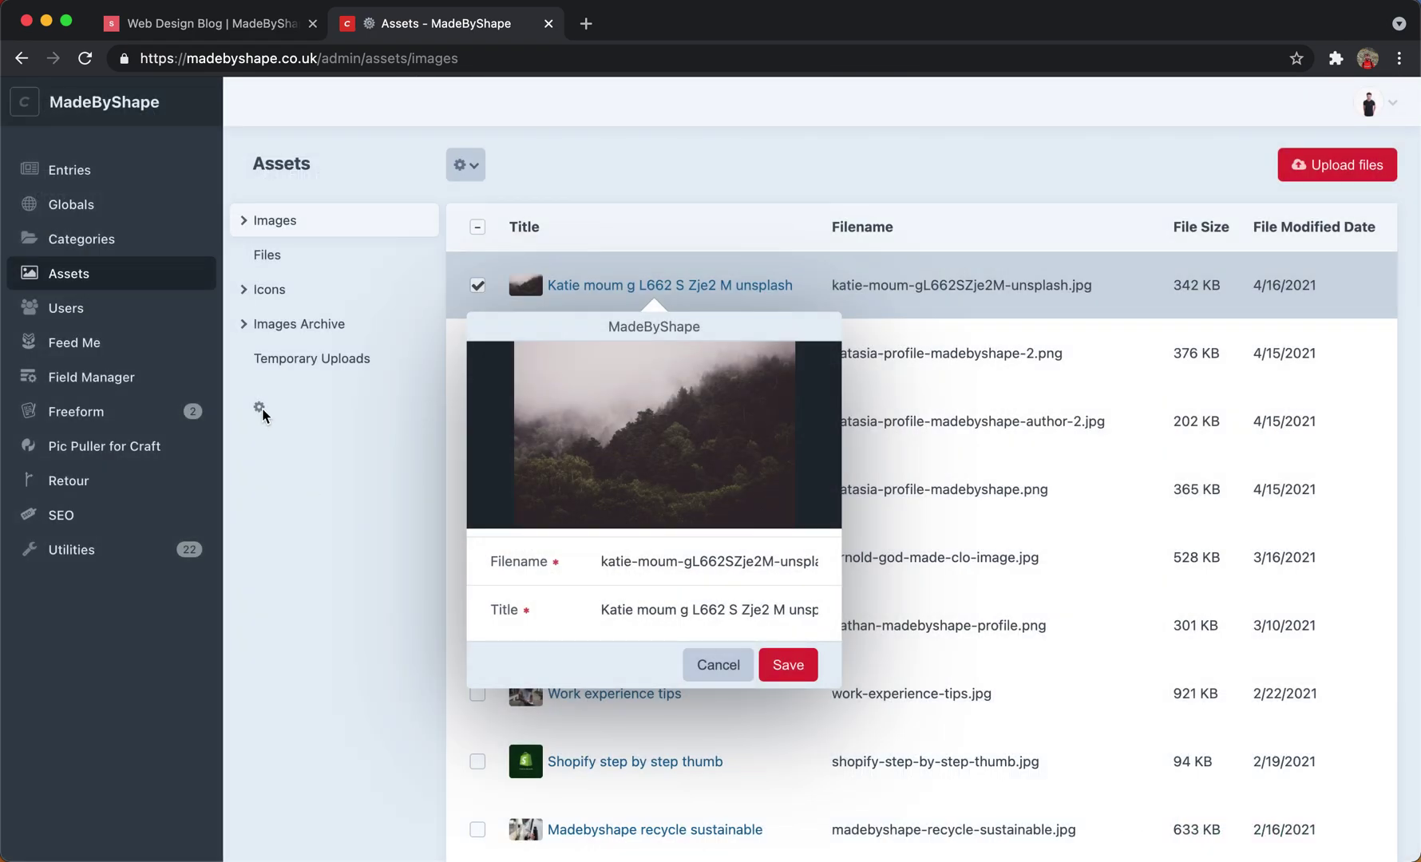
{"action": "left_click", "coordinate": [720, 674]}
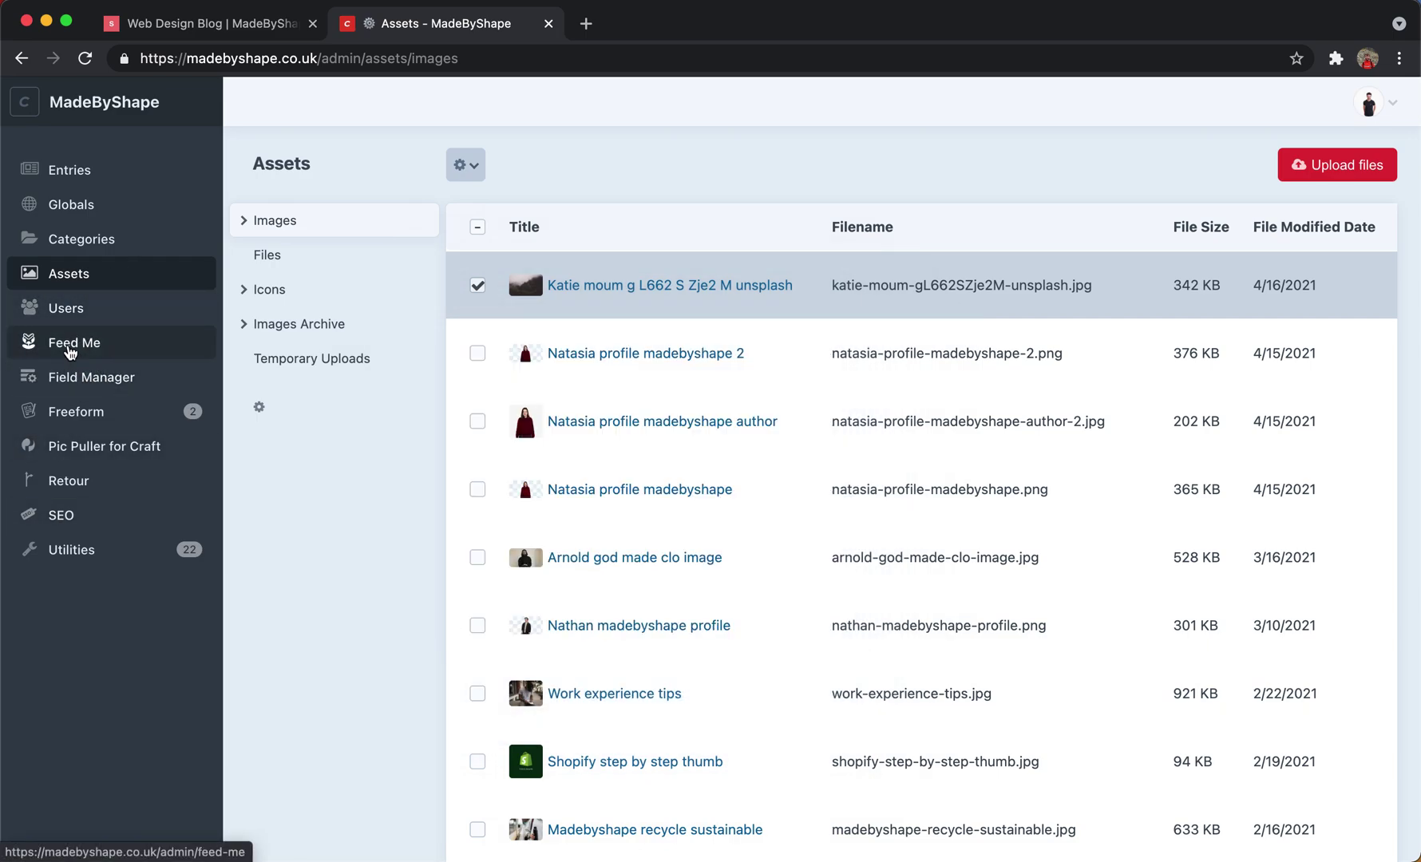
Browse the Users list, then open Feed Me showing the Blog - Not Archived and Blog - Archived feeds.
{"action": "left_click", "coordinate": [68, 313]}
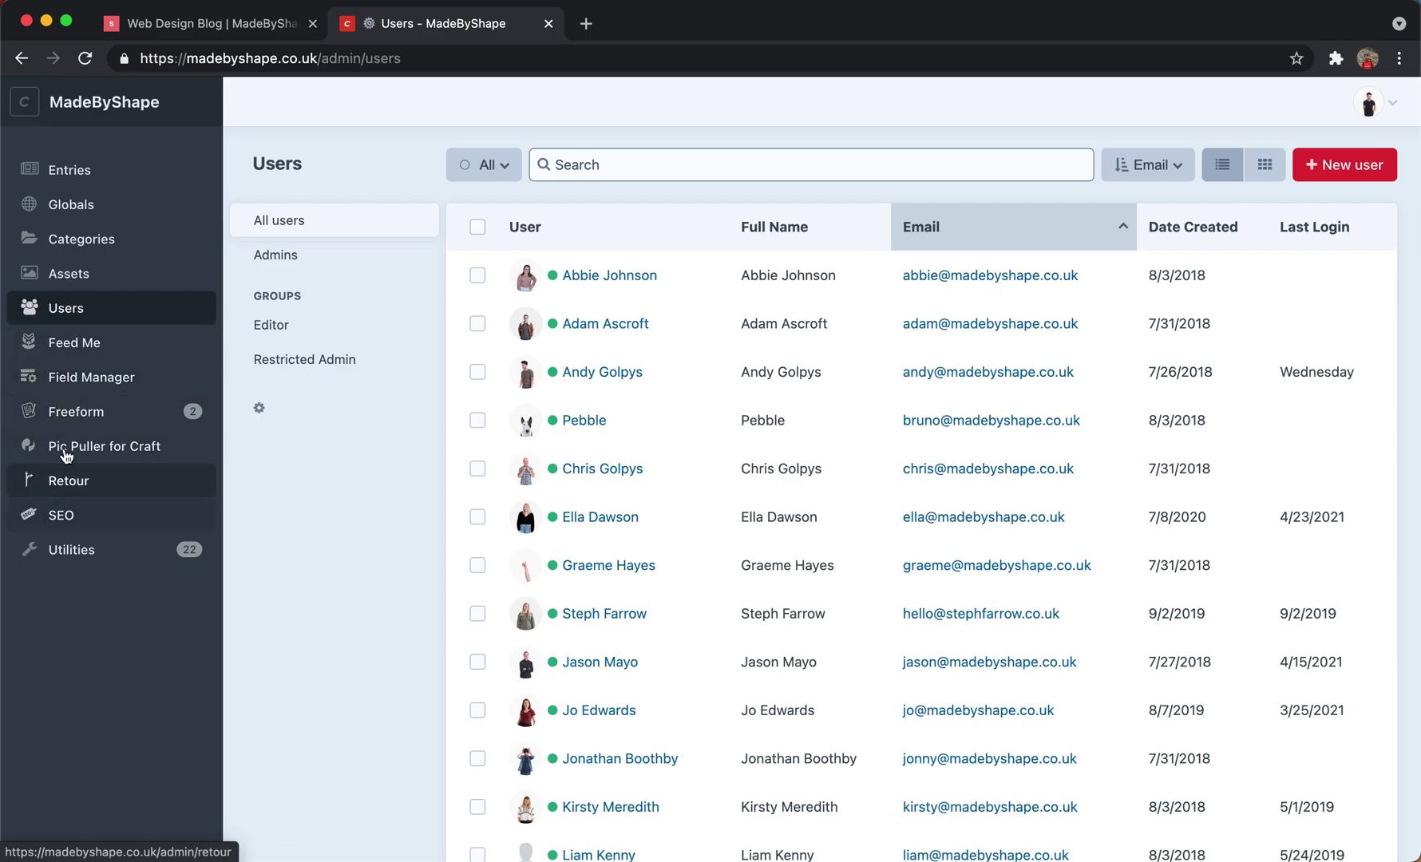
{"action": "left_click", "coordinate": [103, 353]}
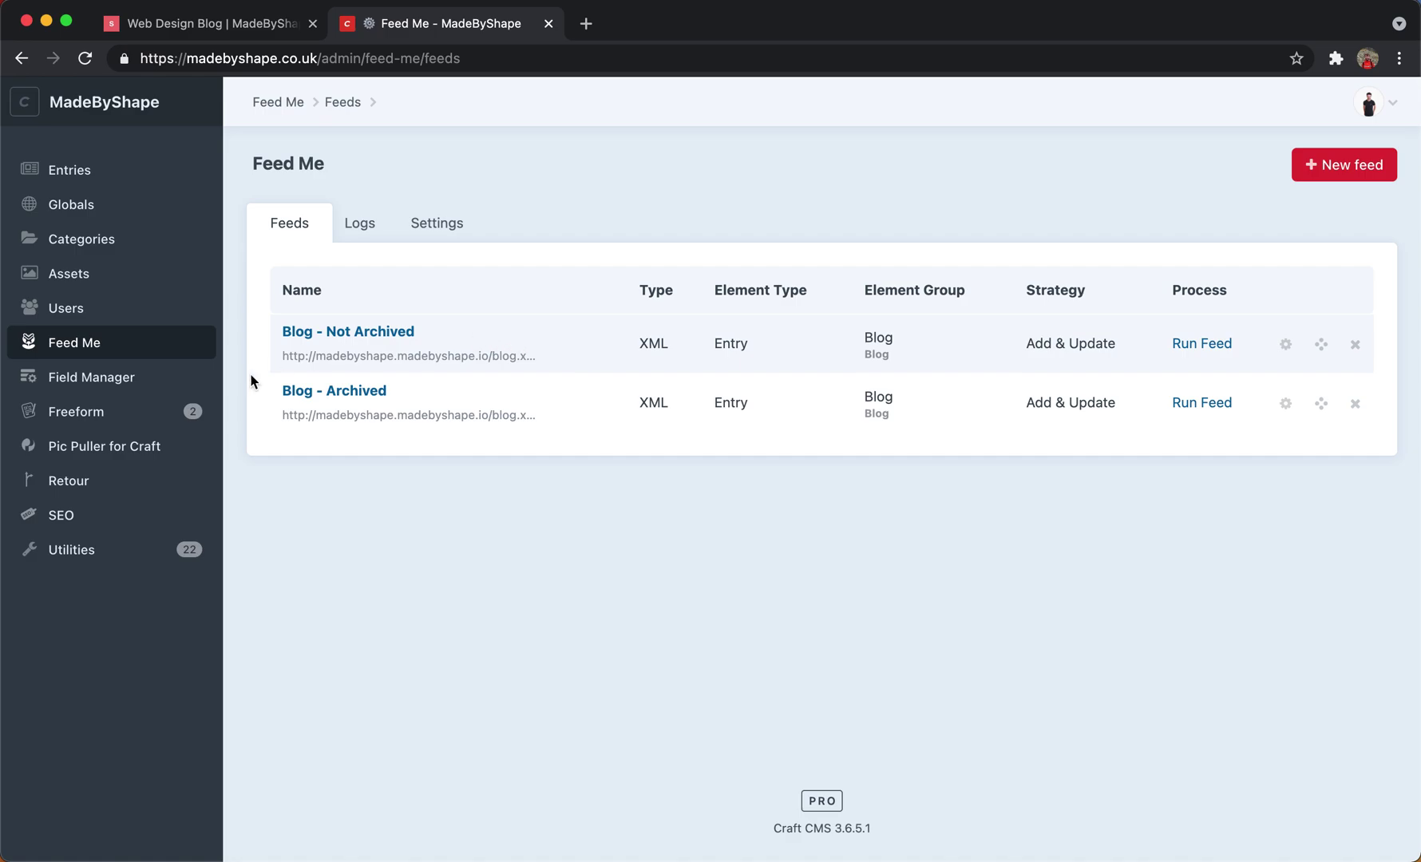
Open the Field Manager Fields page and scroll through the Blog, Globals and Page field groups.
{"action": "left_click", "coordinate": [81, 380]}
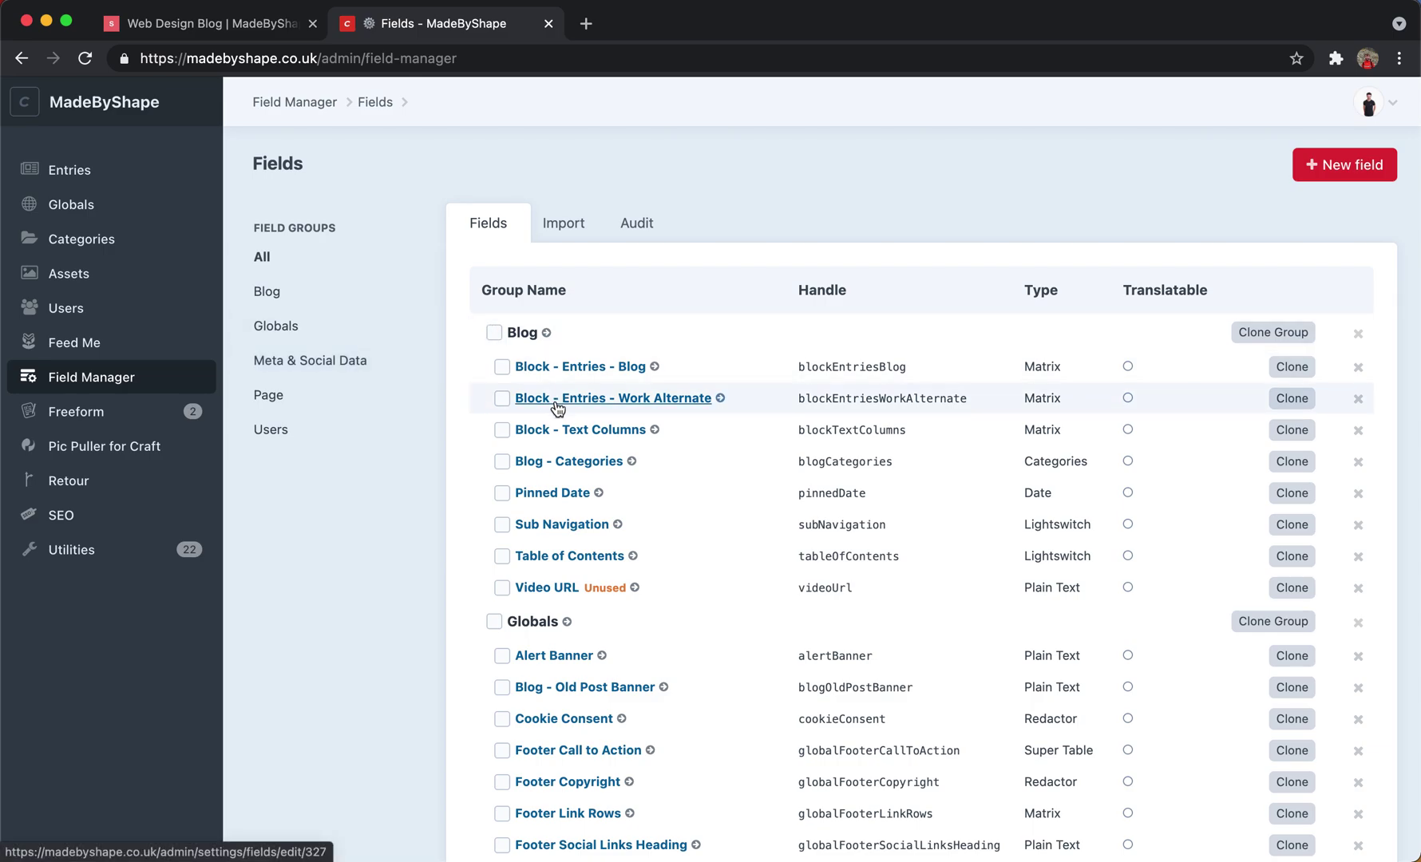
{"action": "scroll", "coordinate": [557, 407], "scroll_direction": "down", "scroll_amount": 3}
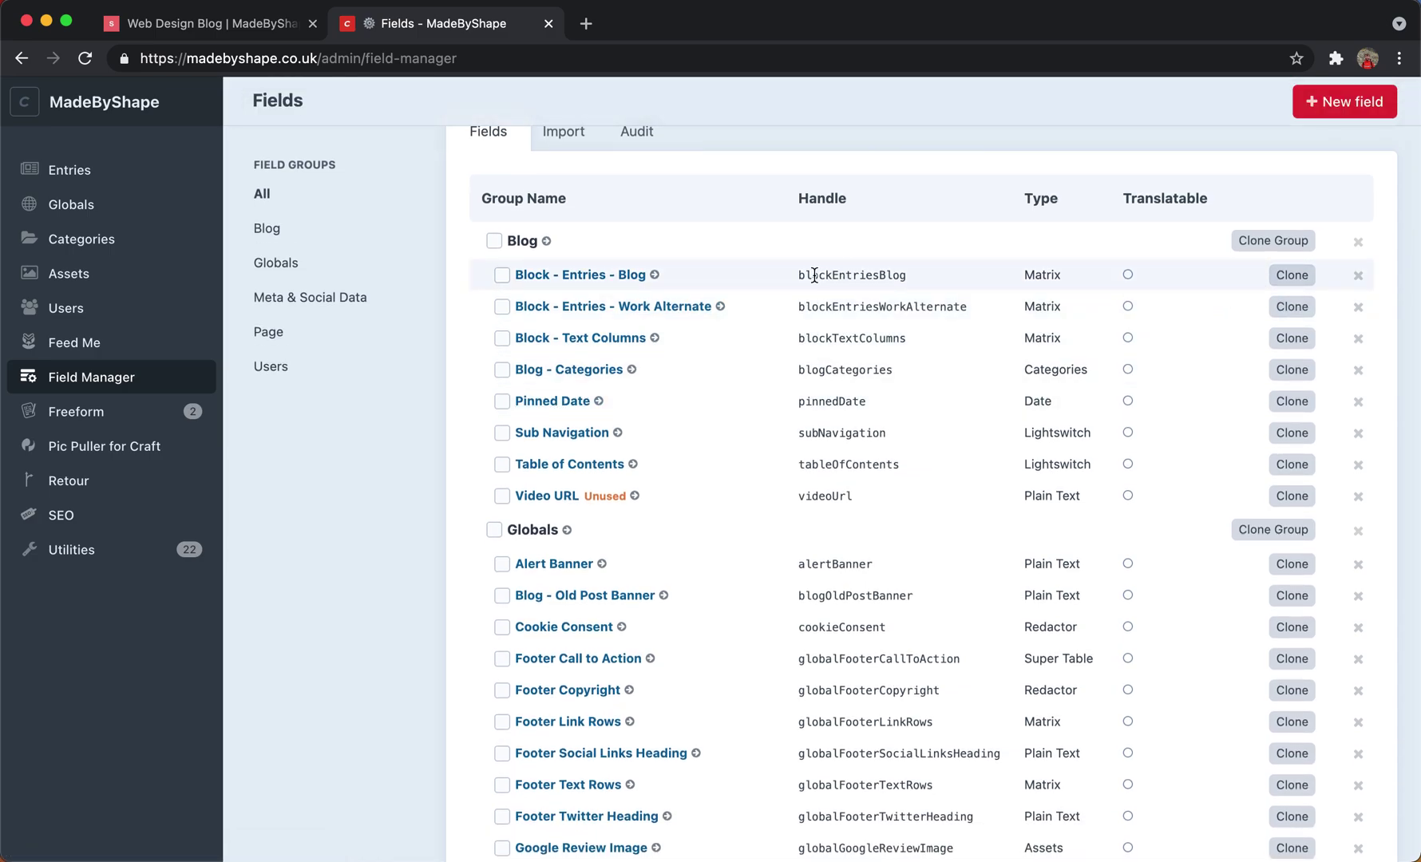
{"action": "scroll", "coordinate": [814, 274], "scroll_direction": "down", "scroll_amount": 11}
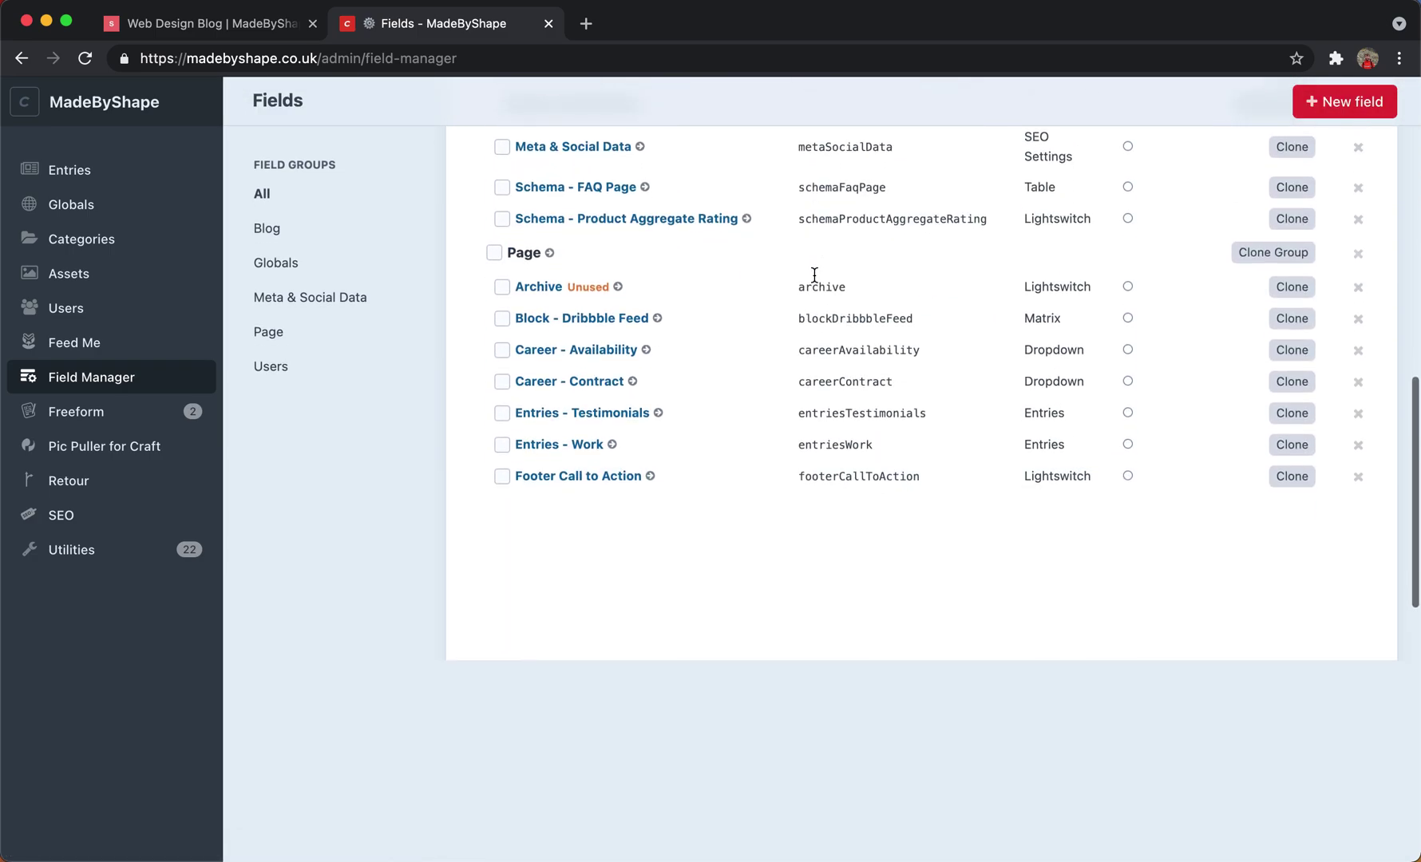
{"action": "scroll", "coordinate": [814, 274], "scroll_direction": "down", "scroll_amount": 2}
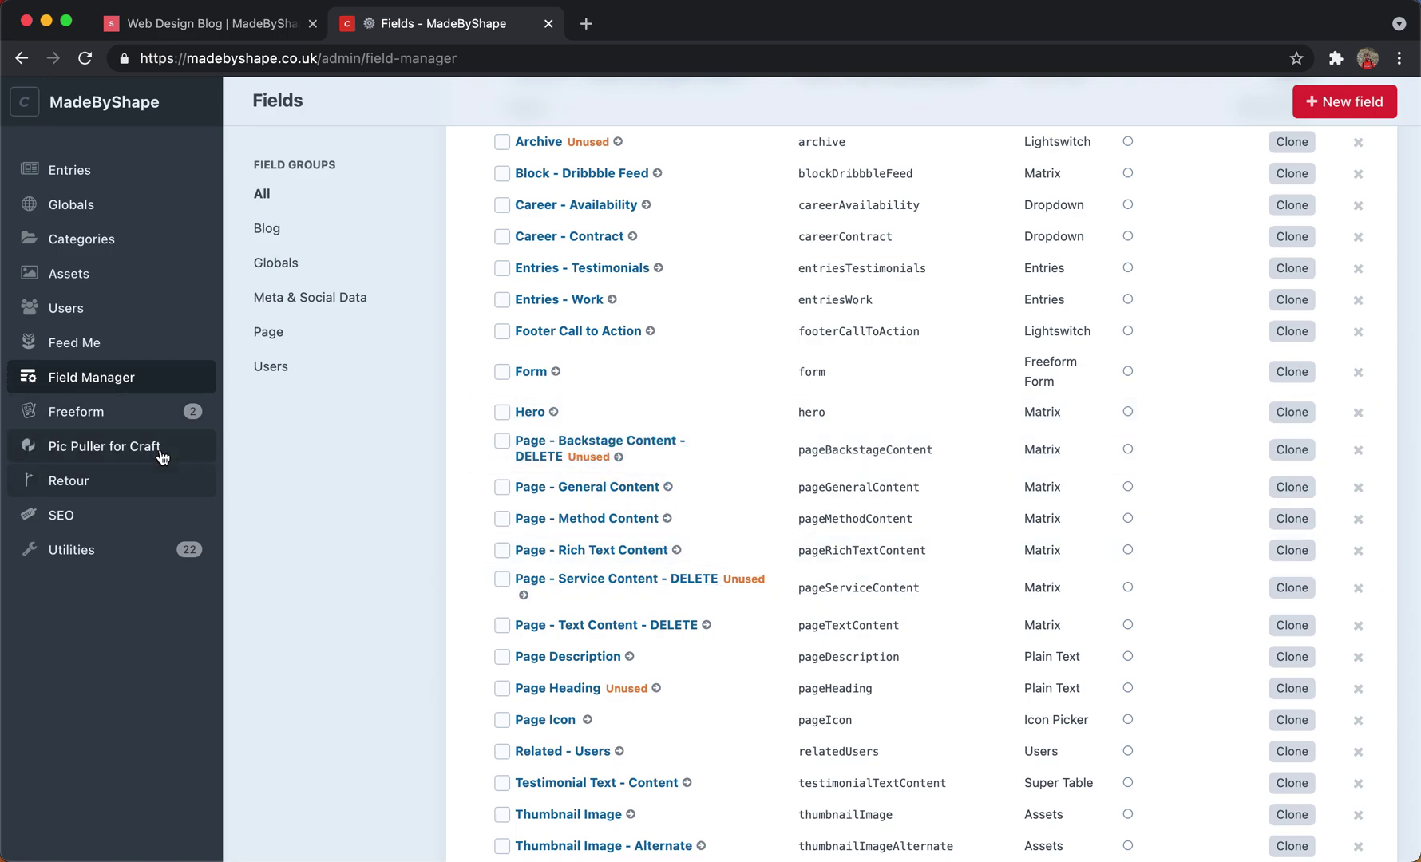
Open the Freeform Contact form in the builder and display its Form Settings.
{"action": "left_click", "coordinate": [72, 418]}
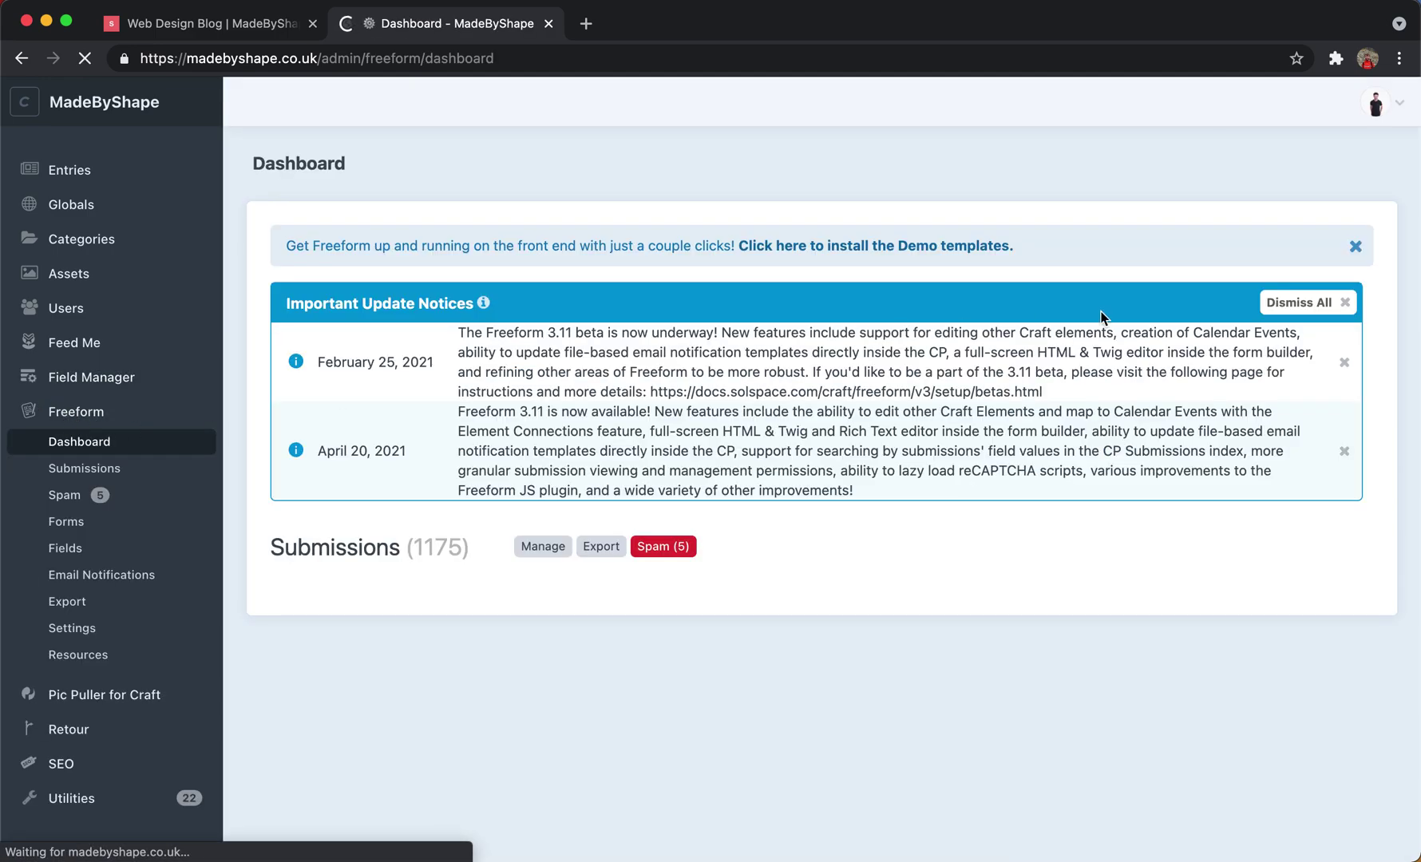
{"action": "scroll", "coordinate": [567, 495], "scroll_direction": "down", "scroll_amount": 3}
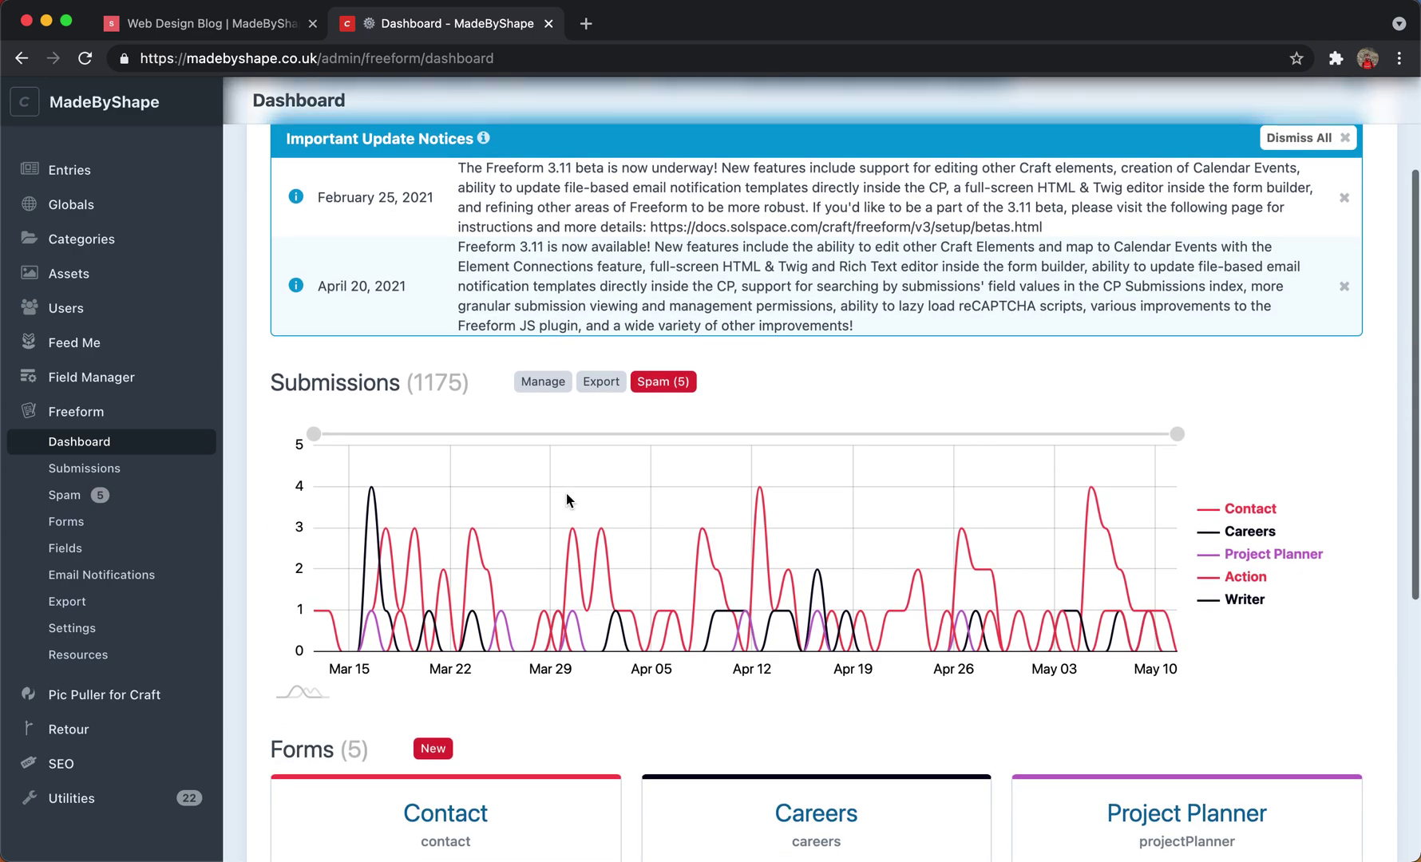
{"action": "scroll", "coordinate": [567, 499], "scroll_direction": "down", "scroll_amount": 5}
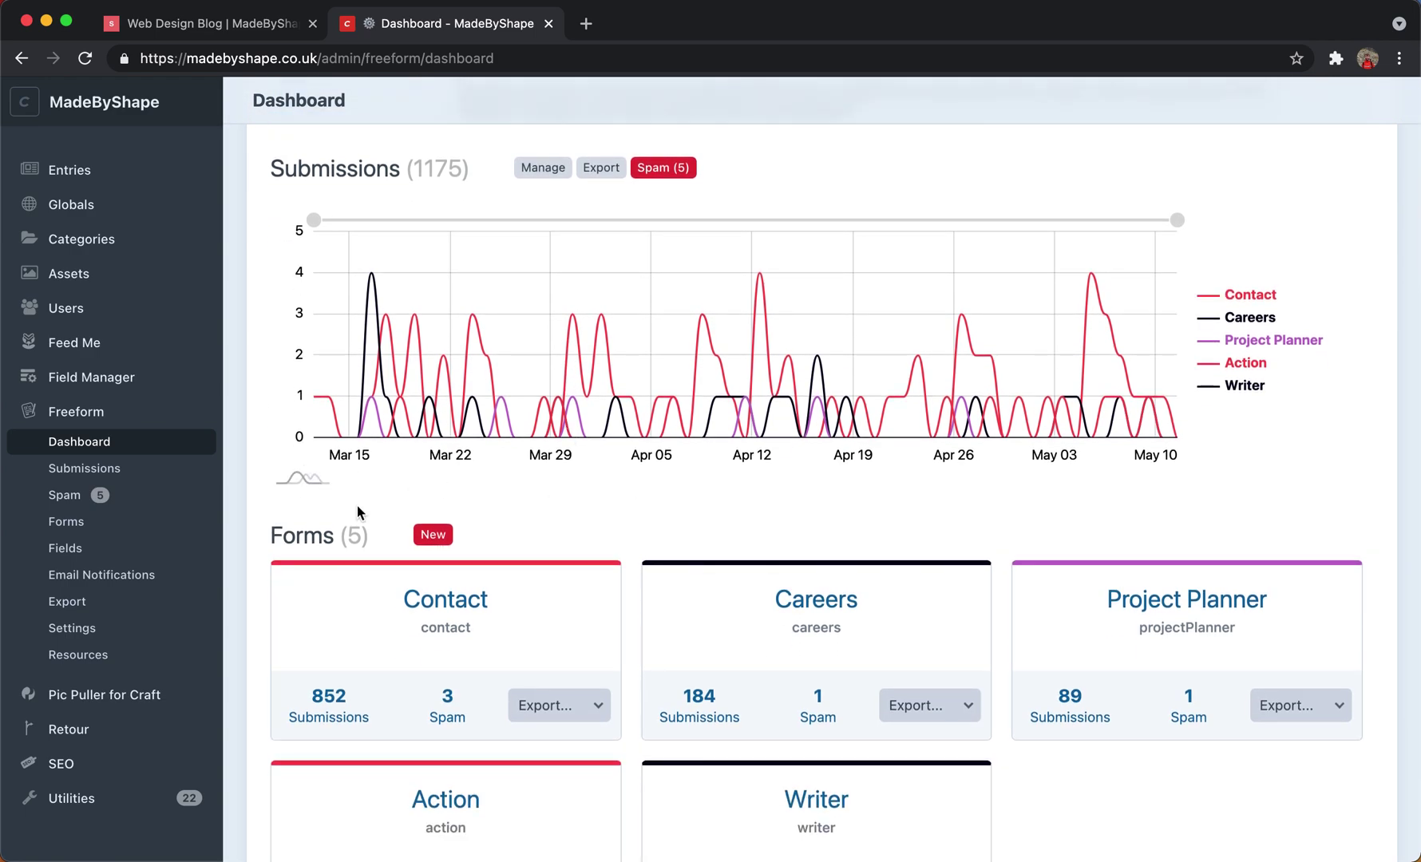
{"action": "left_click", "coordinate": [451, 607]}
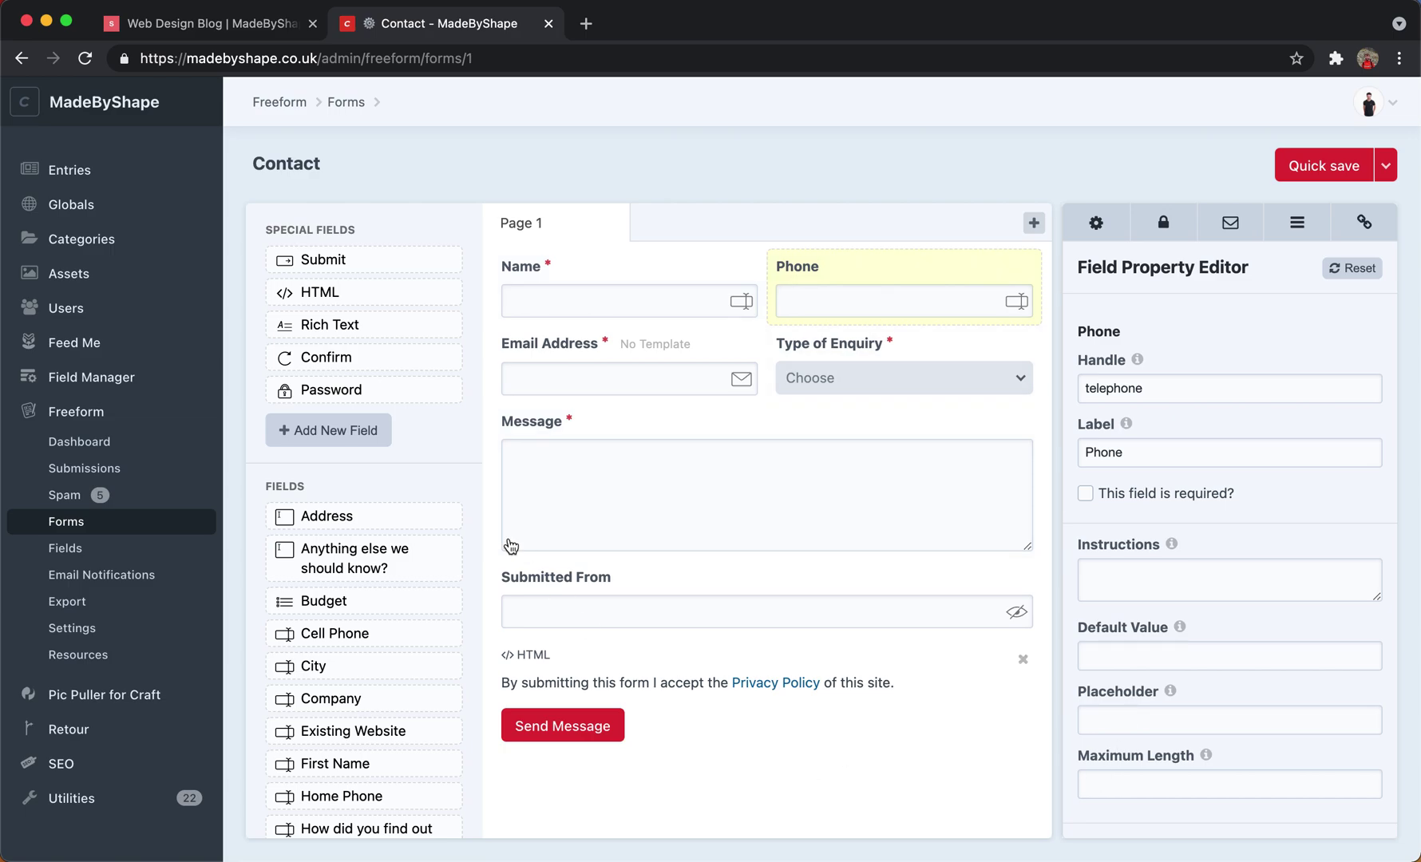
{"action": "scroll", "coordinate": [365, 568], "scroll_direction": "down", "scroll_amount": 3}
{"action": "scroll", "coordinate": [365, 568], "scroll_direction": "down", "scroll_amount": 3}
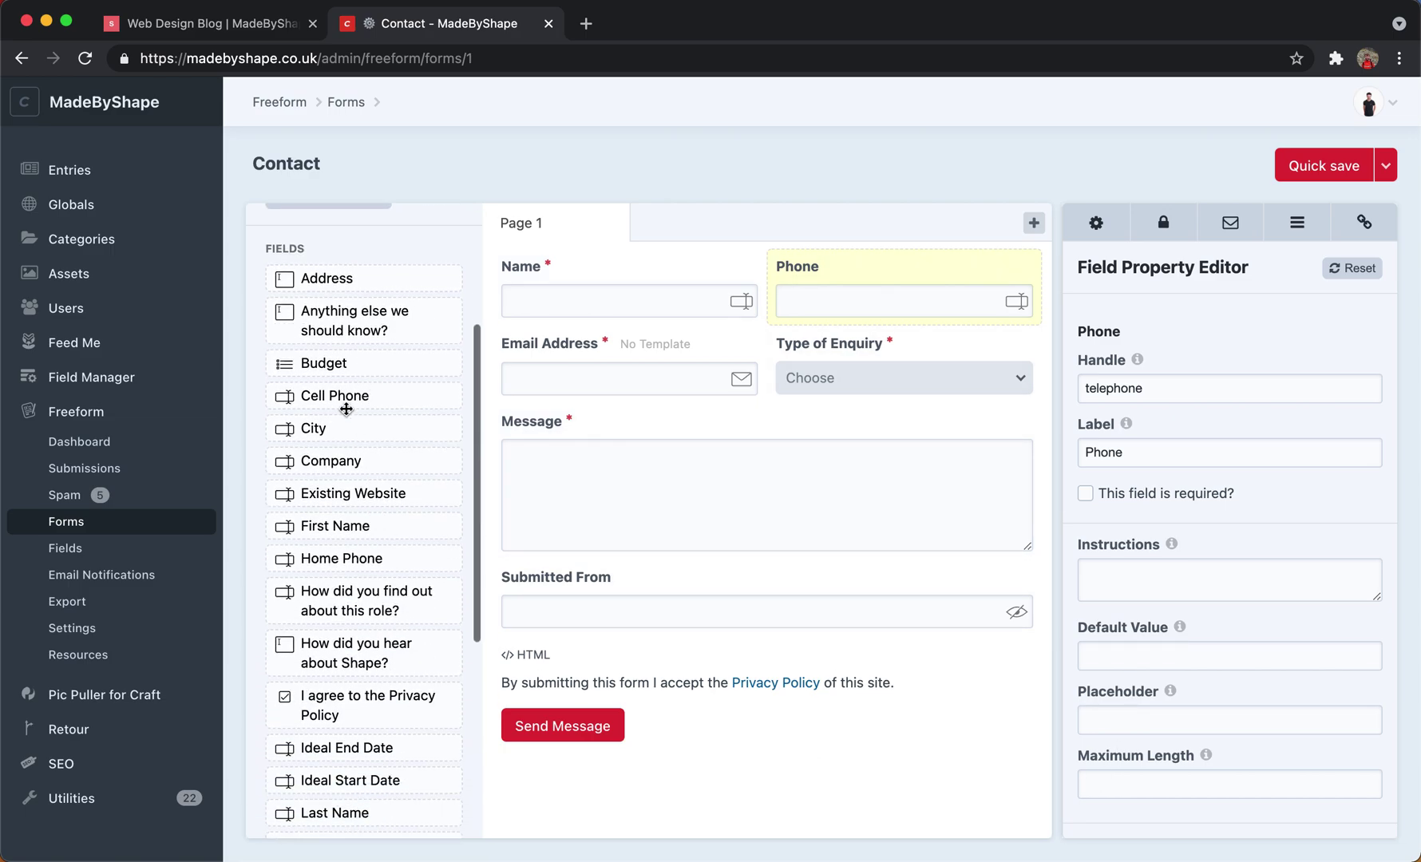
{"action": "left_click", "coordinate": [1082, 217]}
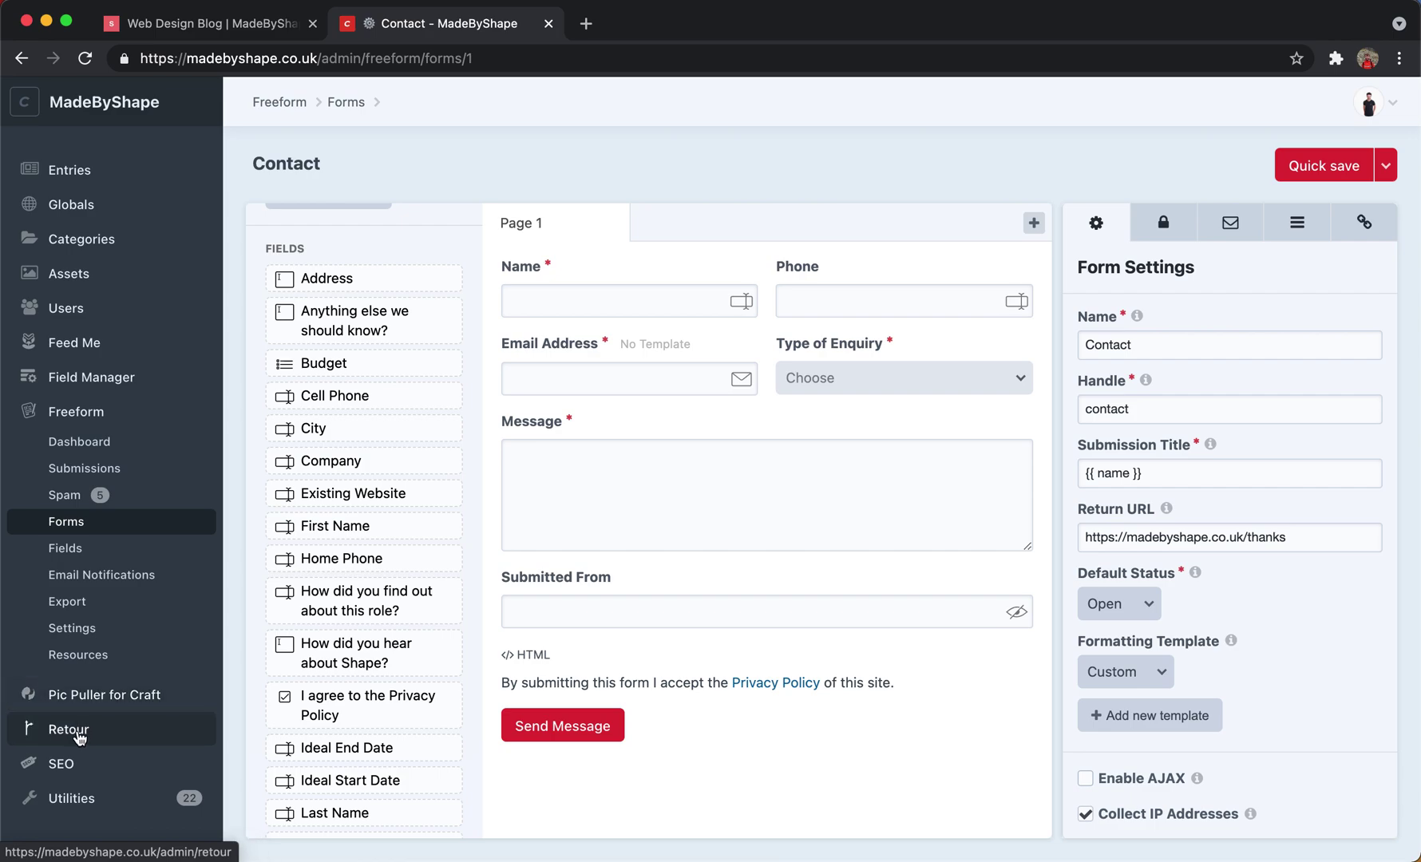
Check the Retour 404 statistics and SEO dashboard, then return to the Page structure entries.
{"action": "left_click", "coordinate": [80, 732]}
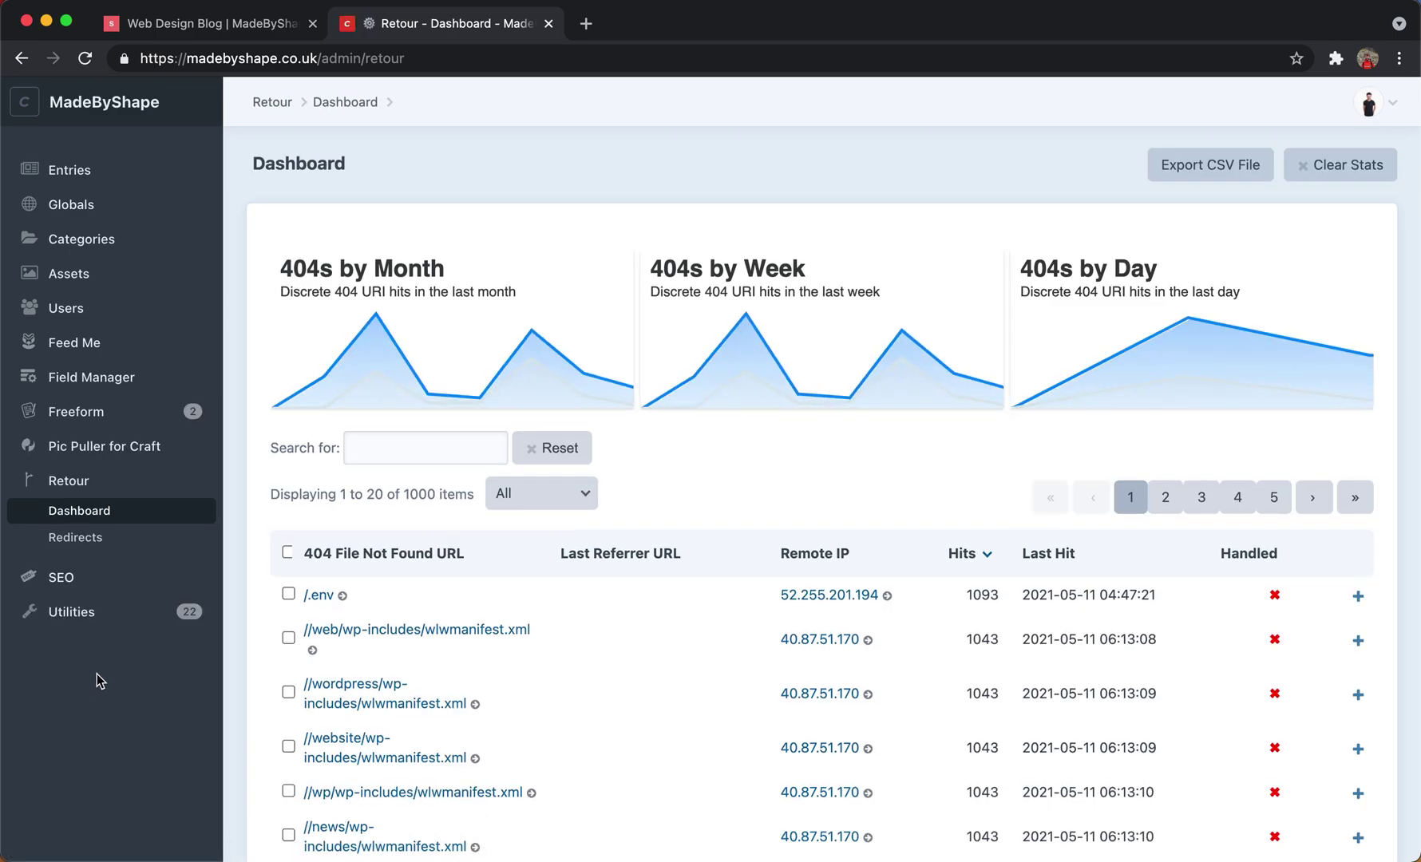
{"action": "mouse_move", "coordinate": [451, 345]}
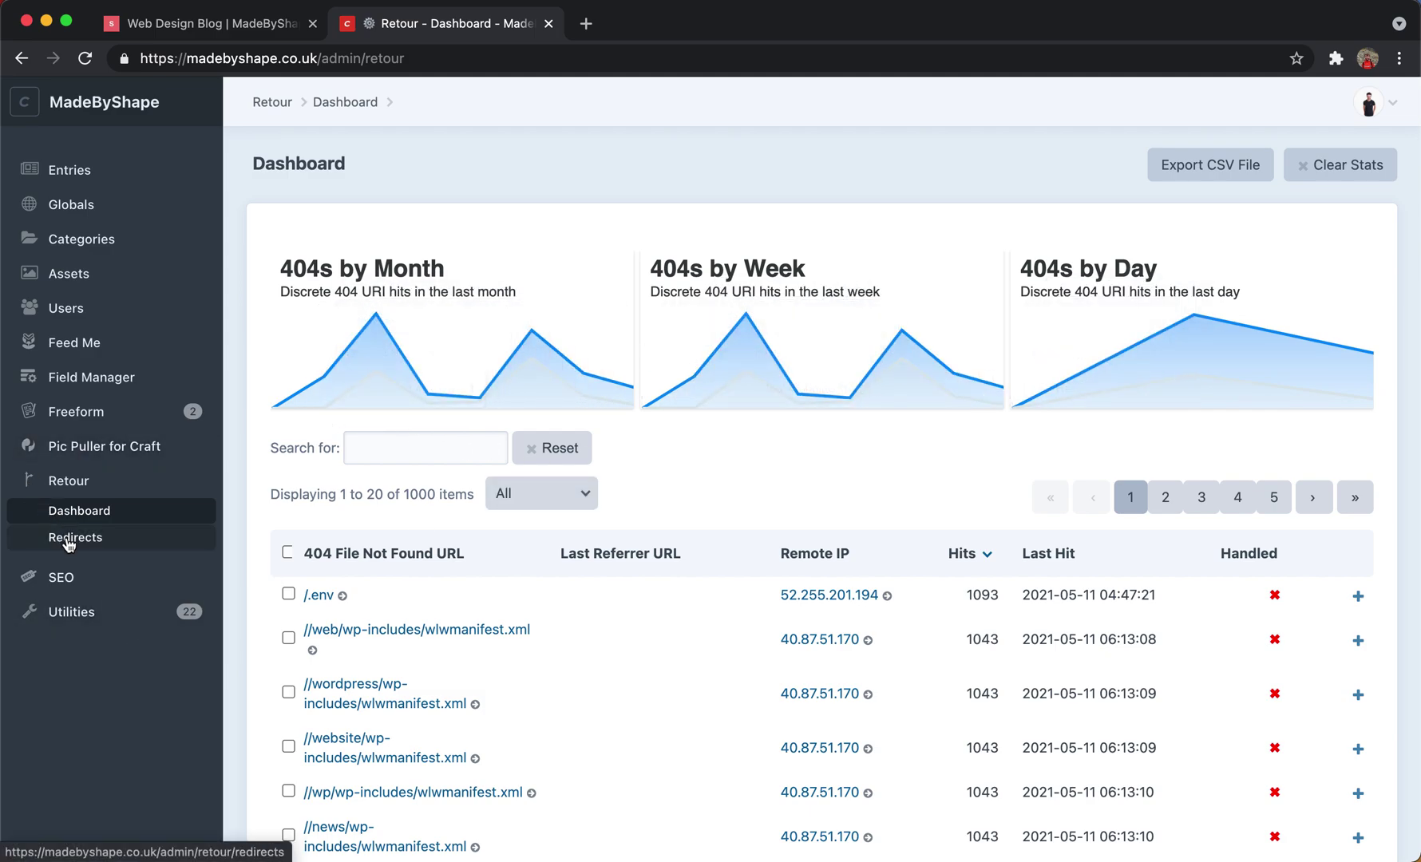
{"action": "left_click", "coordinate": [60, 579]}
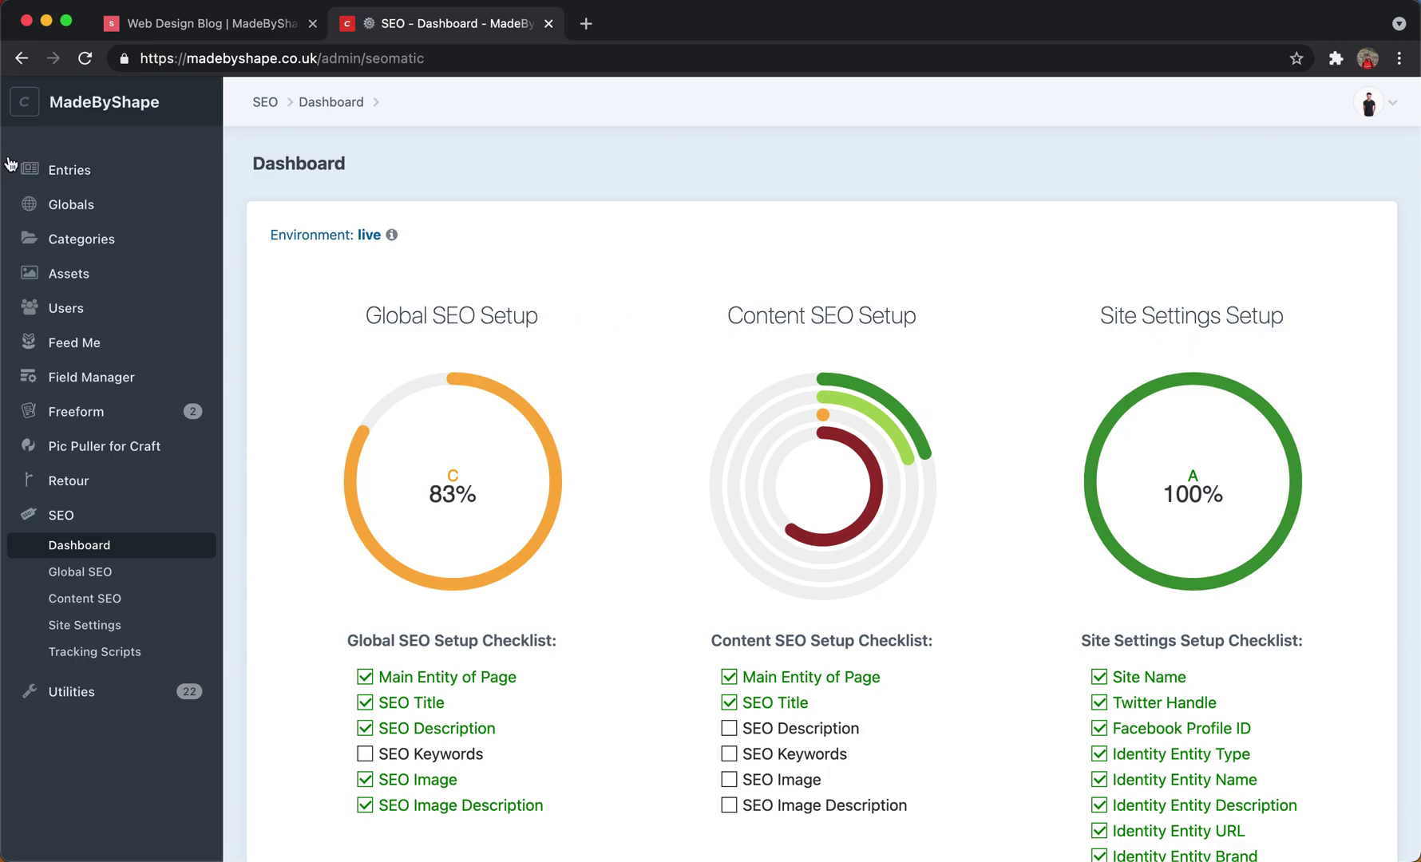
{"action": "left_click", "coordinate": [52, 171]}
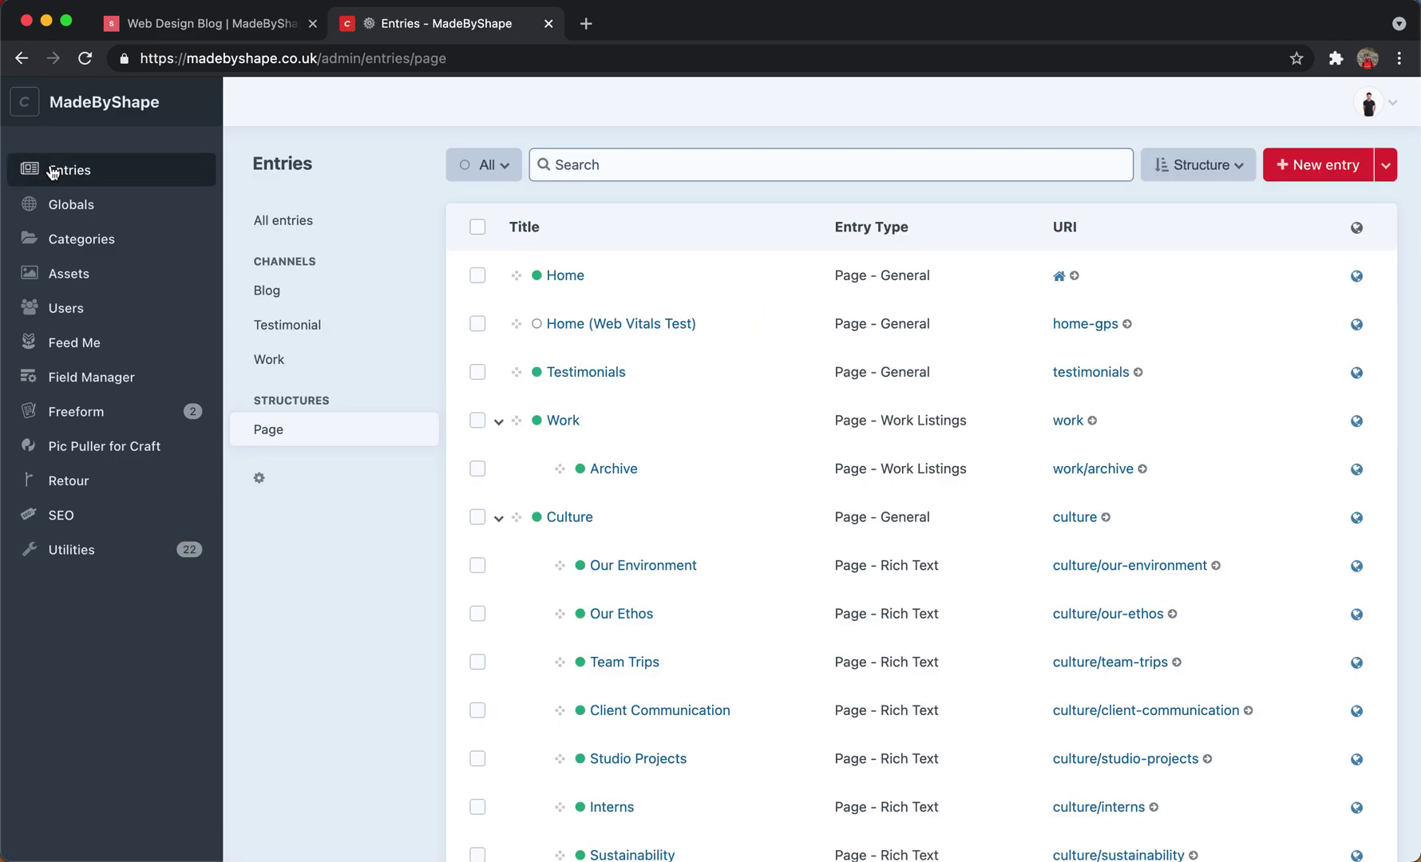